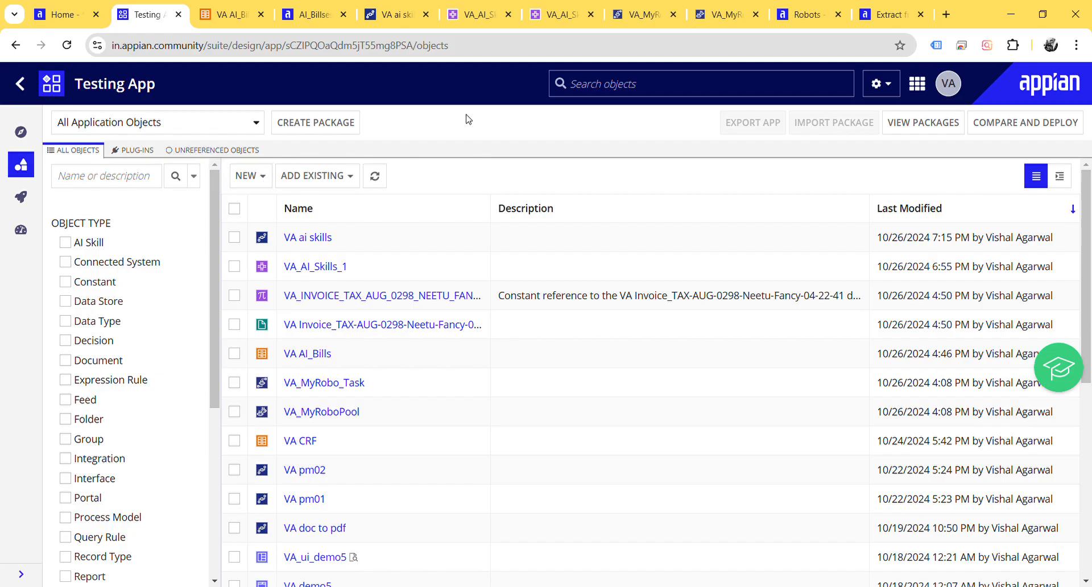
Step: Start a new AI Skill that extracts data from documents
click(264, 178)
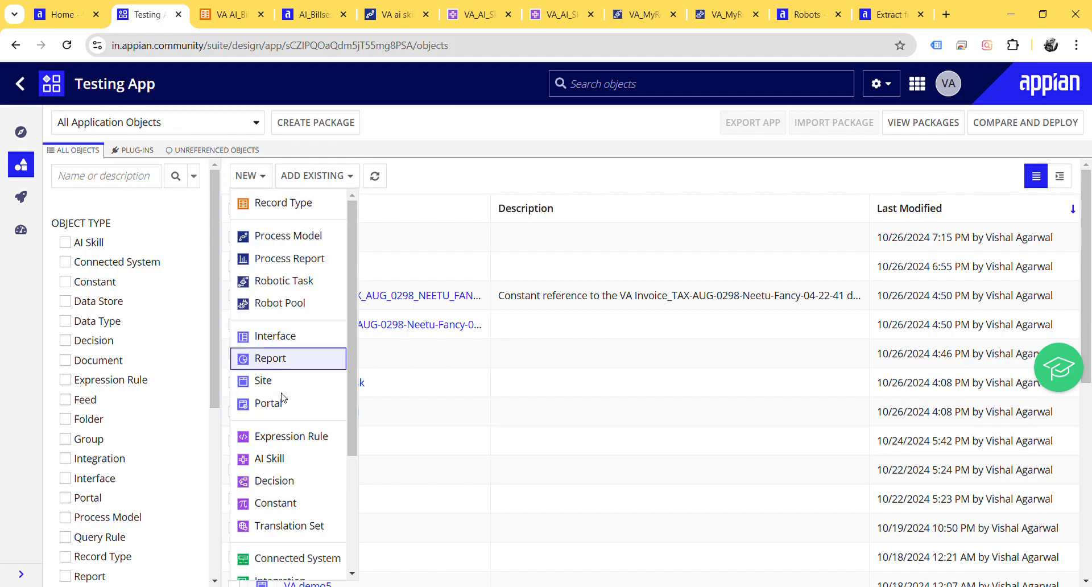
click(274, 458)
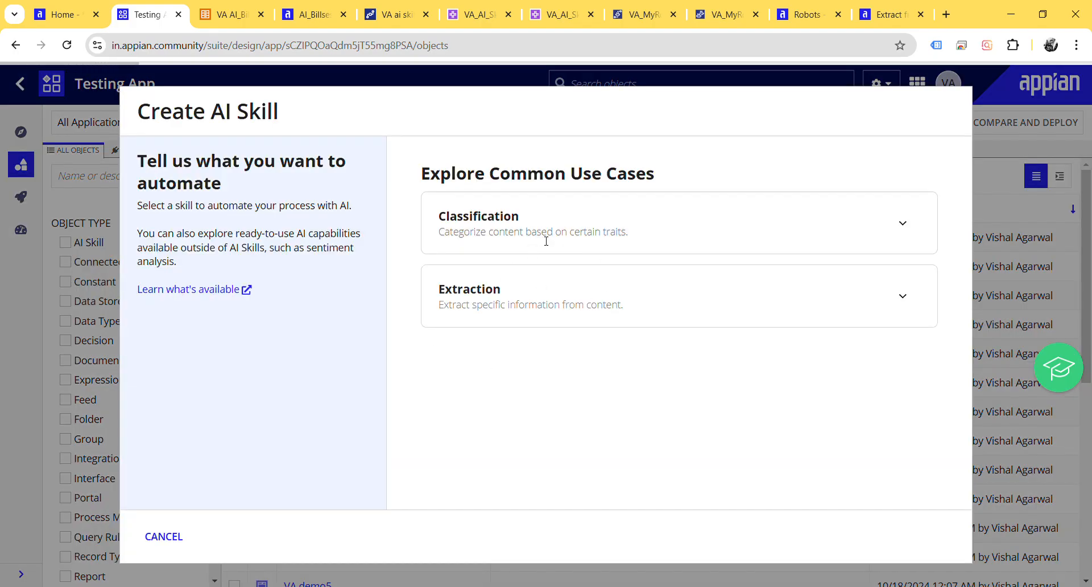
click(903, 221)
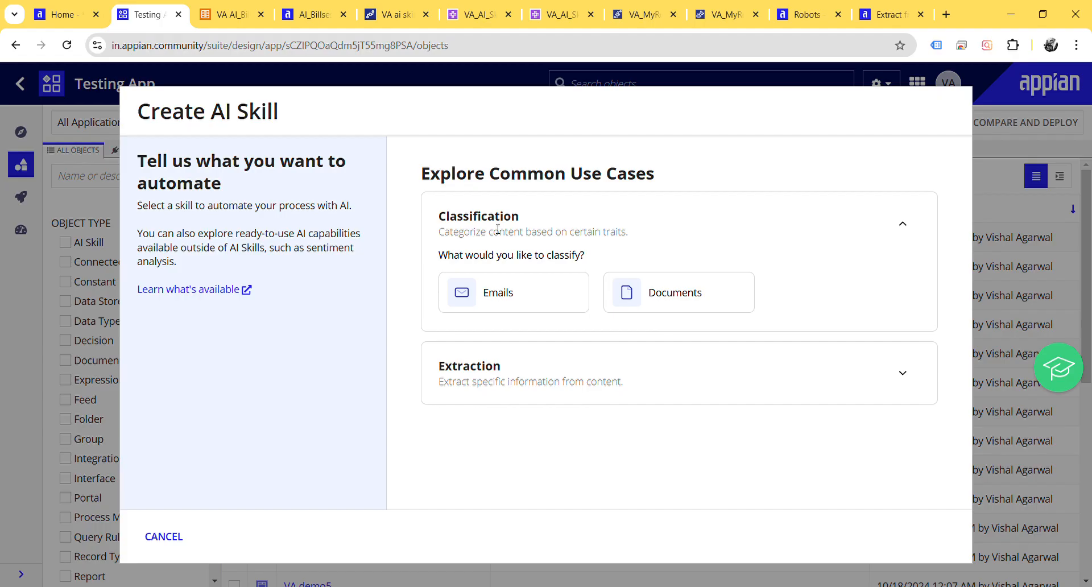
click(902, 373)
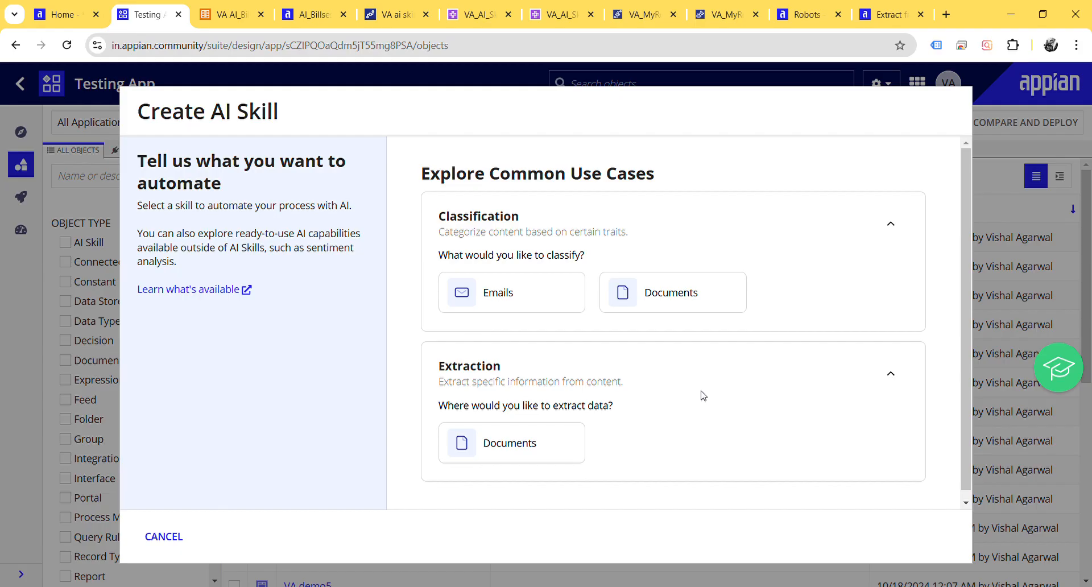
scroll(518, 420, down, 1)
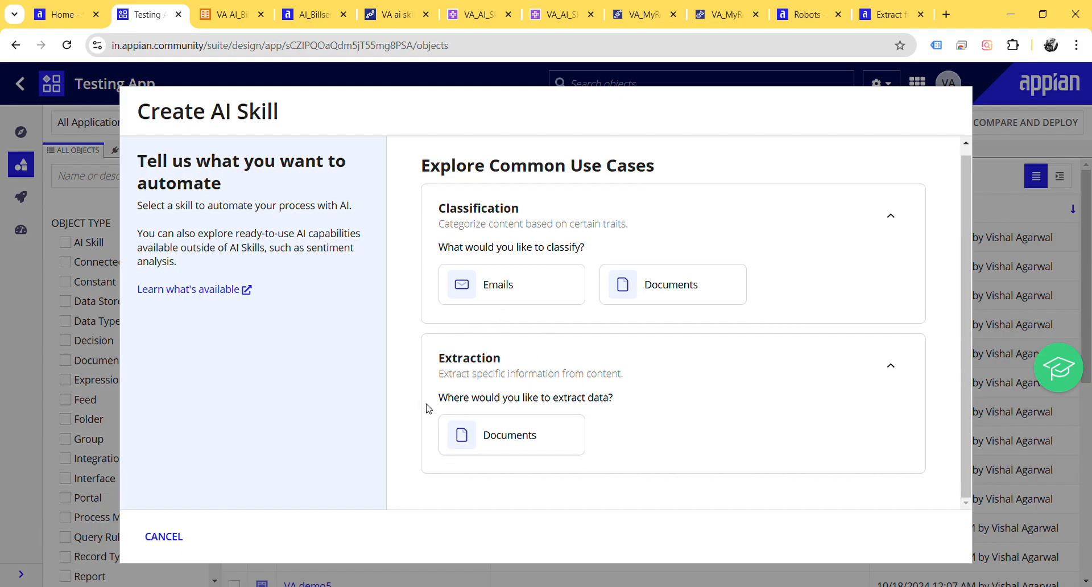
click(516, 440)
Step: Name the document extraction skill VA_AI_Skills2, create it and save its security with the proposed group permissions
click(544, 241)
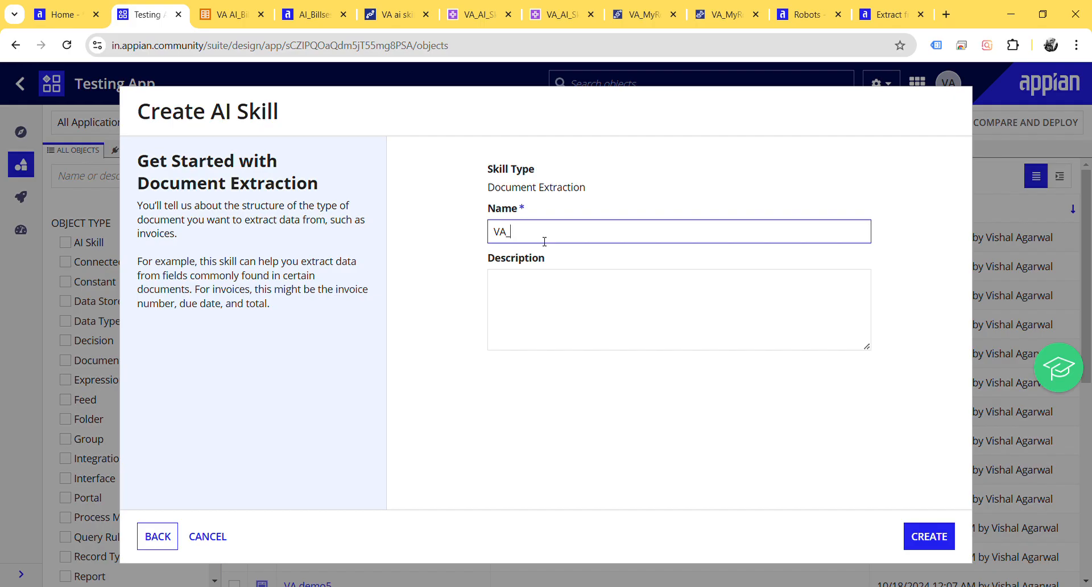
text(AI_Skills2)
click(914, 539)
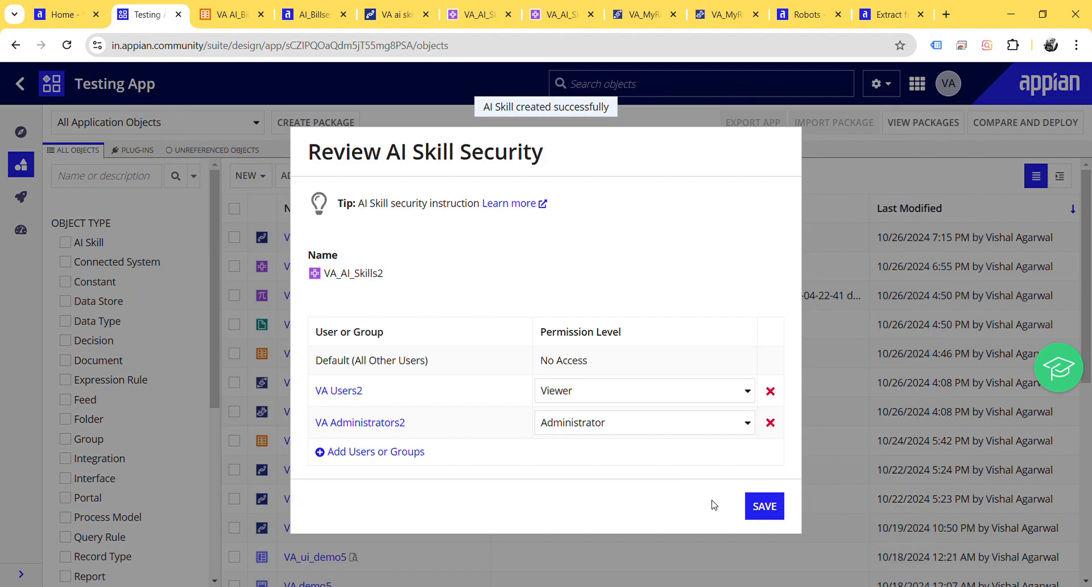
click(764, 506)
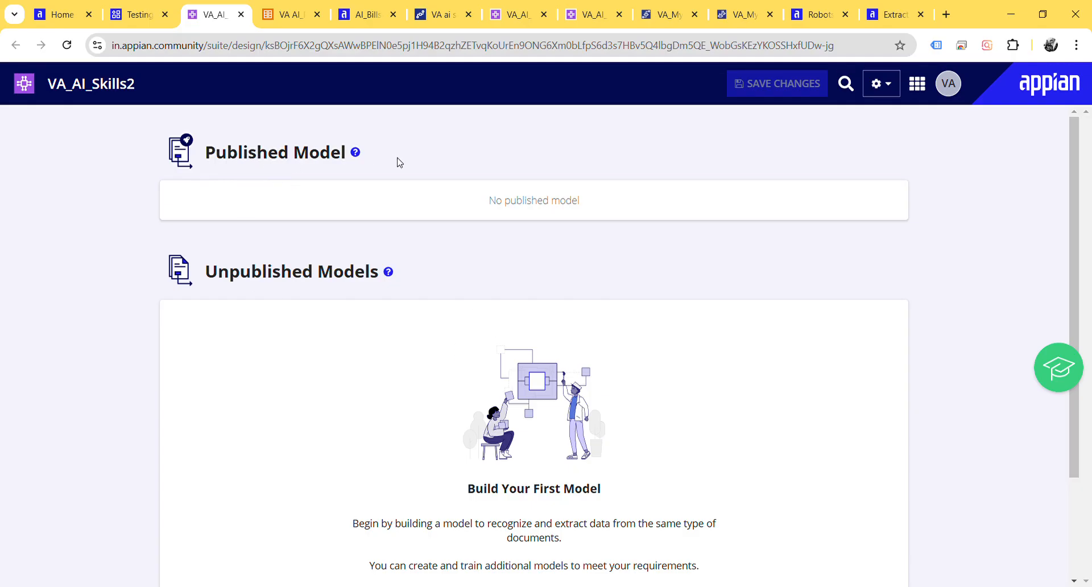
Step: Create the skill's first model and set its document layout to Highly Structured
scroll(421, 320, down, 3)
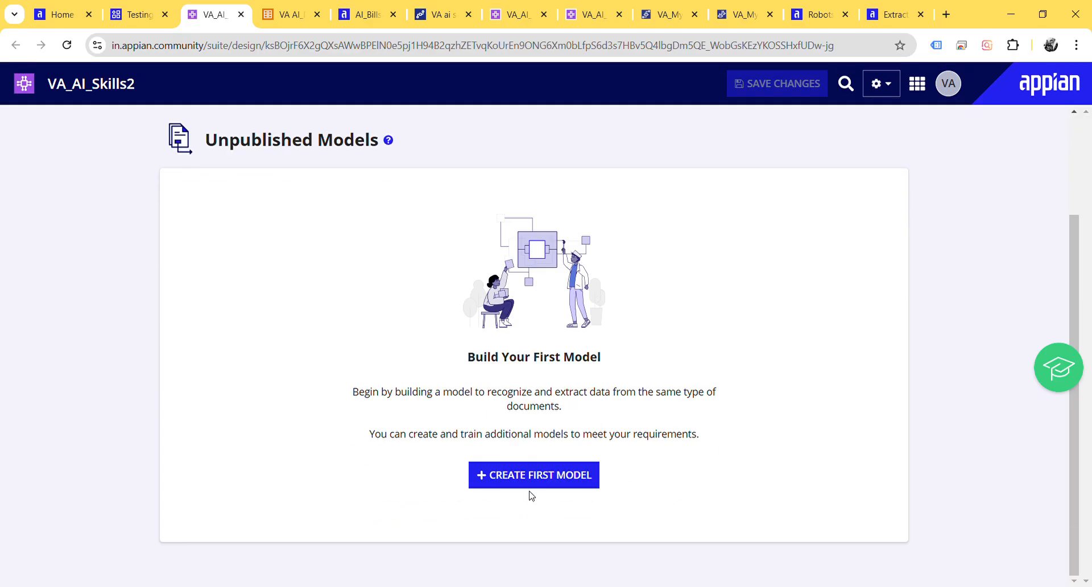
scroll(375, 324, up, 3)
scroll(376, 324, down, 3)
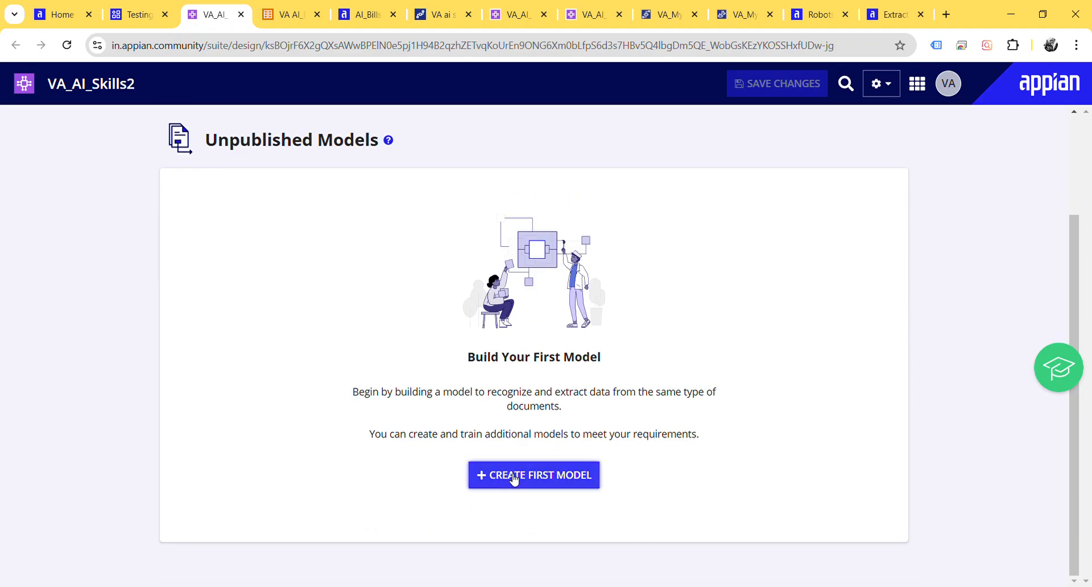
click(541, 473)
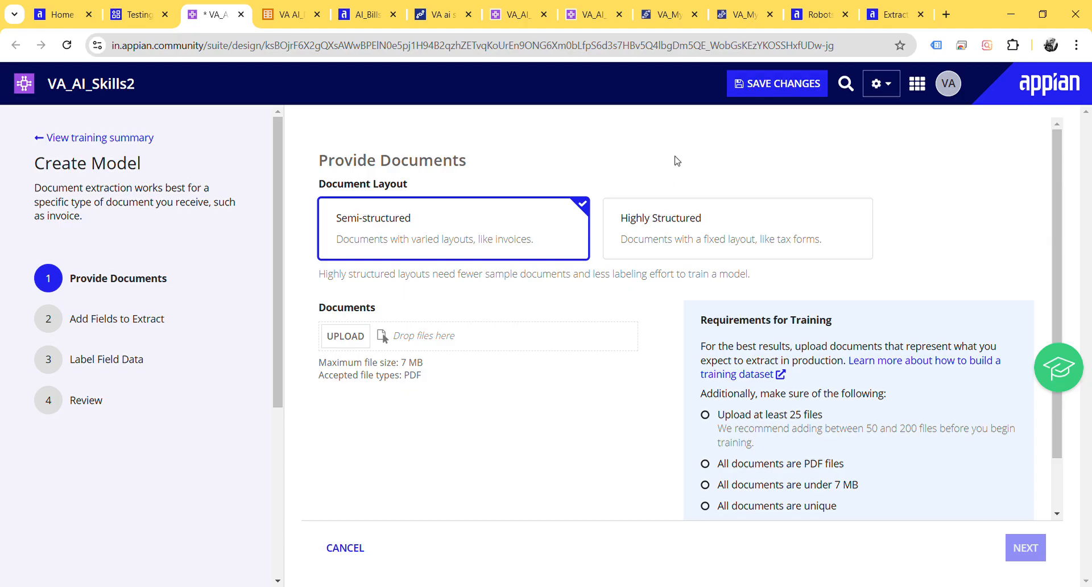
click(677, 232)
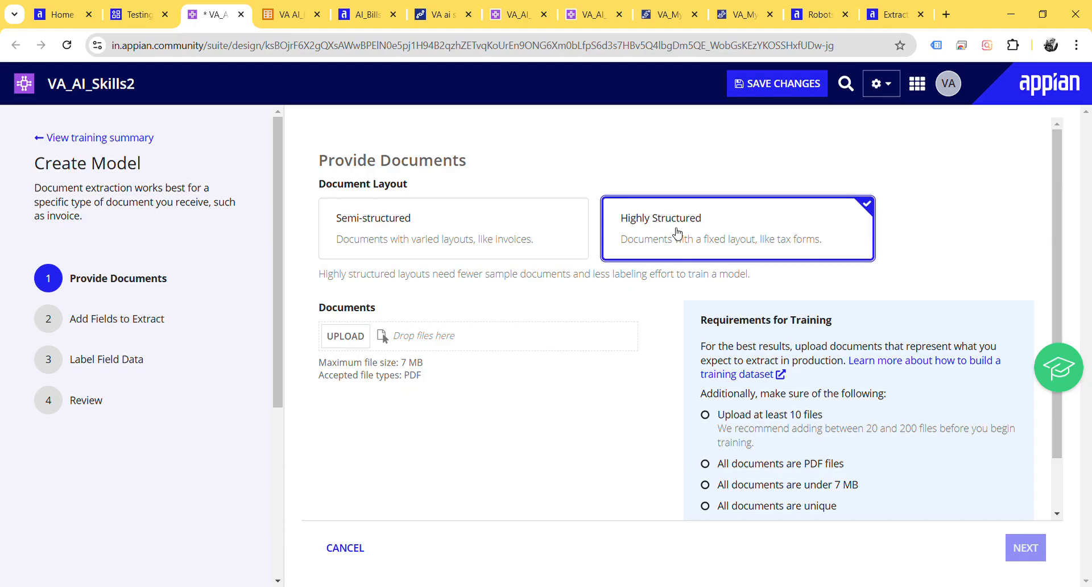
Step: Upload the ten tax invoice PDFs as training documents, check them against the training requirements, and proceed to the extraction fields
scroll(676, 232, down, 1)
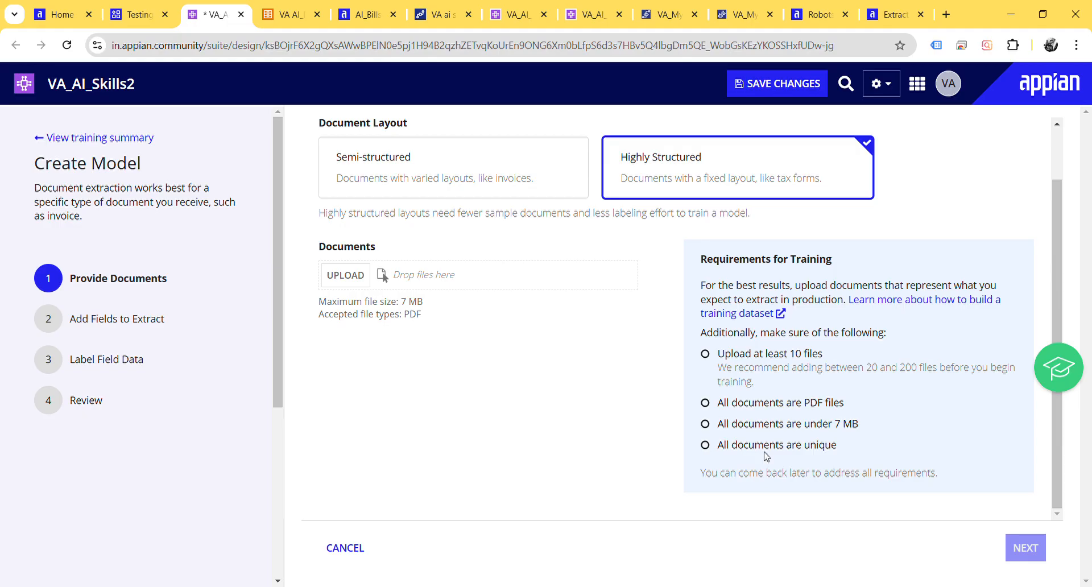
click(362, 278)
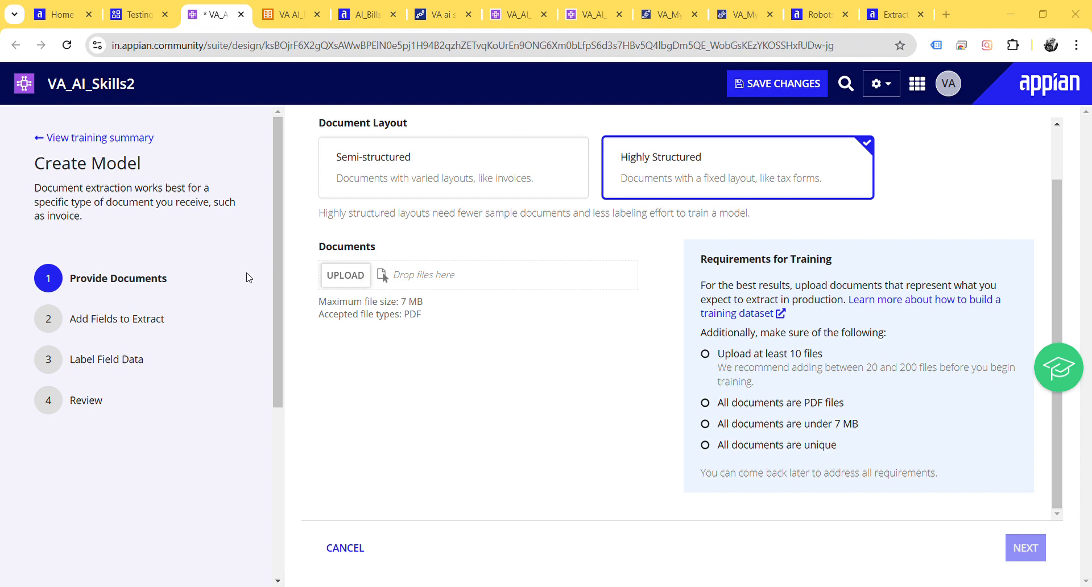
click(728, 495)
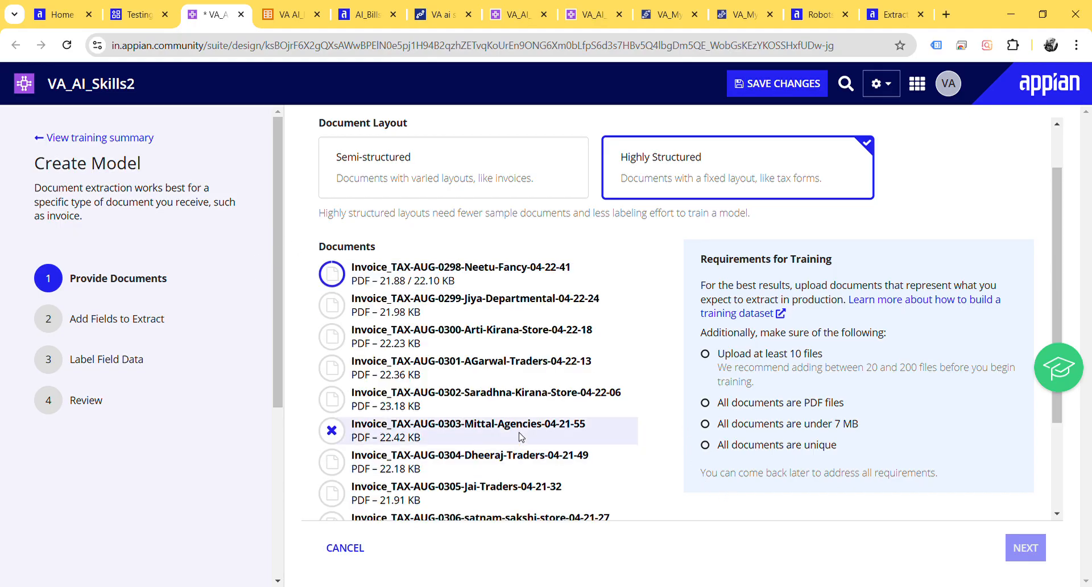
scroll(519, 437, down, 3)
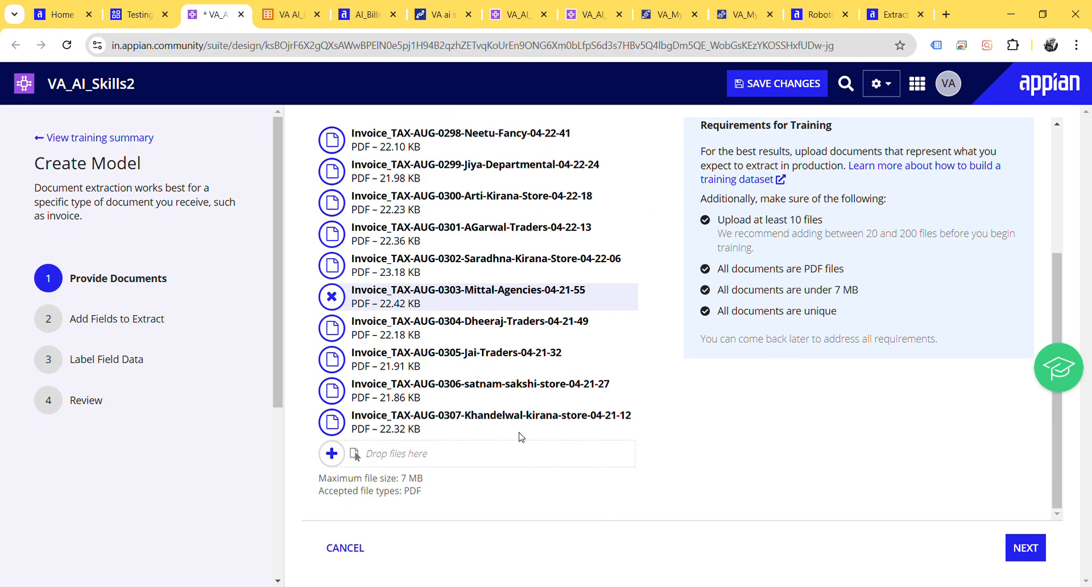
scroll(519, 437, up, 3)
scroll(519, 437, down, 3)
scroll(519, 436, up, 3)
scroll(520, 437, down, 3)
scroll(519, 437, up, 2)
scroll(519, 437, down, 2)
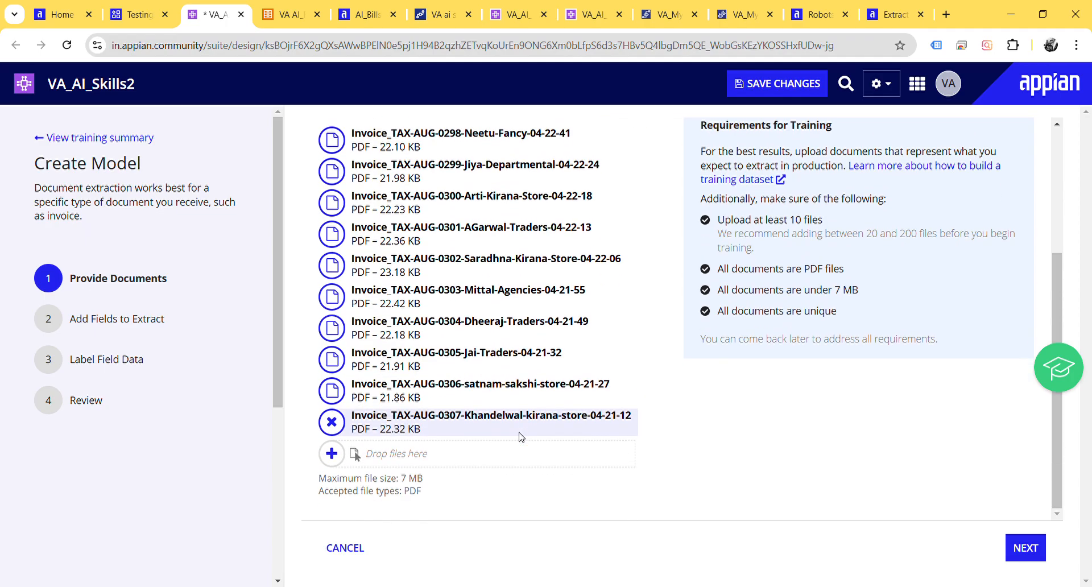
scroll(742, 454, up, 1)
scroll(741, 454, down, 1)
click(1020, 548)
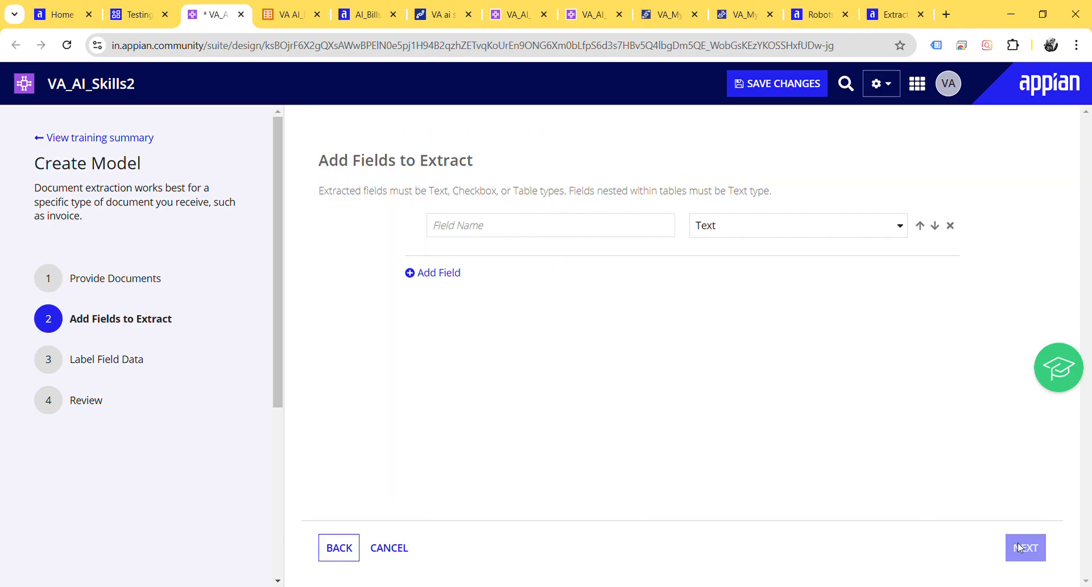
Step: Define two Text fields to extract, named Name and Address
click(512, 234)
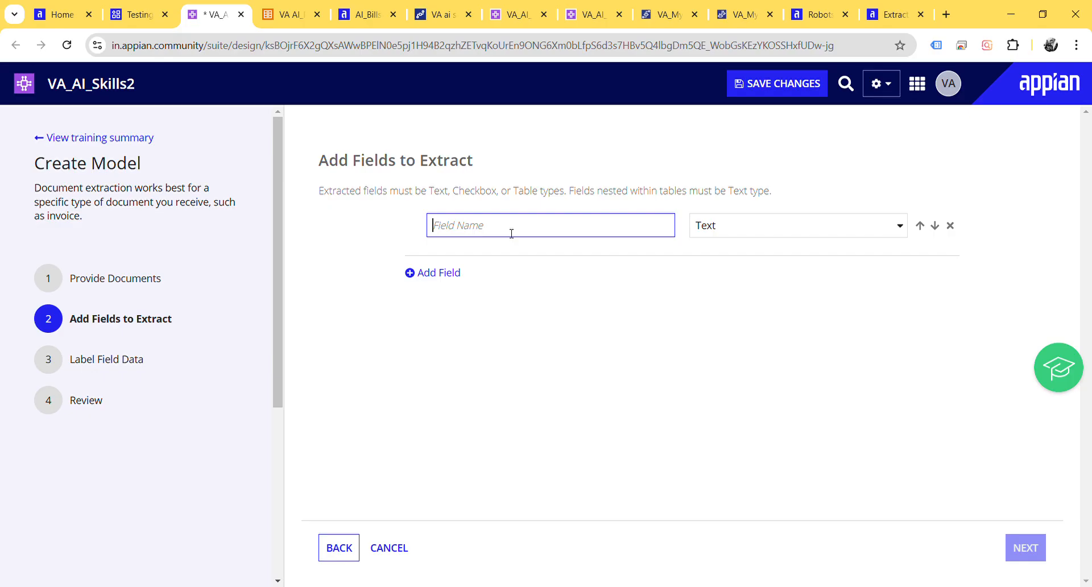
text(Name)
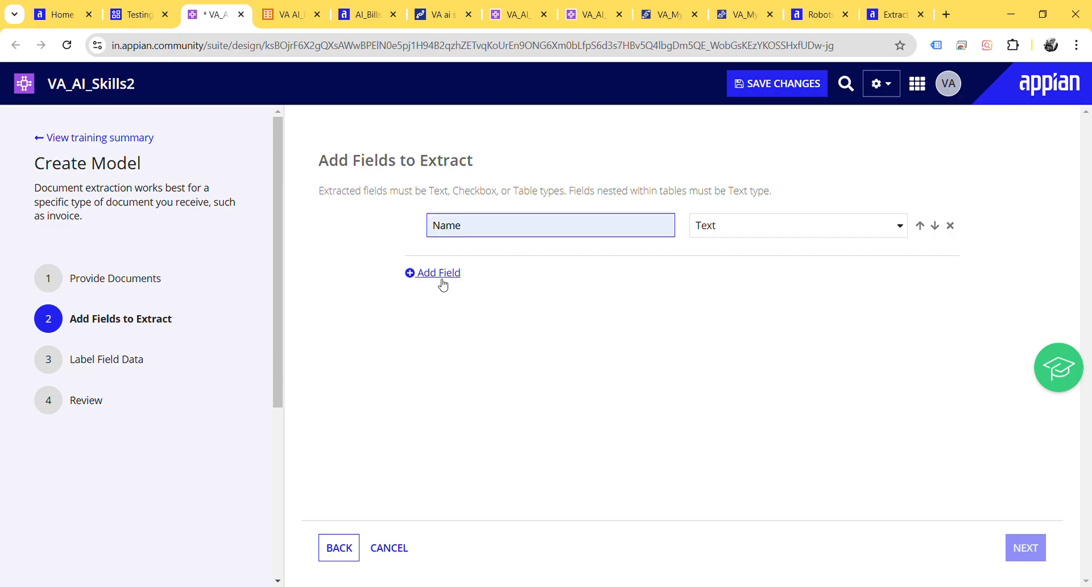
click(436, 273)
click(470, 265)
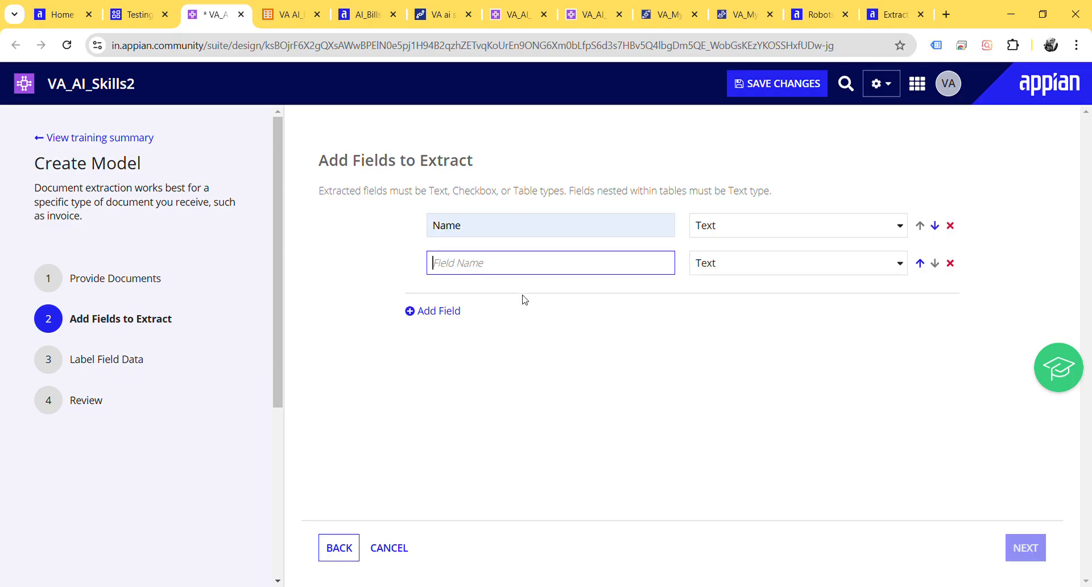
text(Address)
Step: Add two more Text fields to extract, named InvoiceNumber and InvoiceDate
click(440, 311)
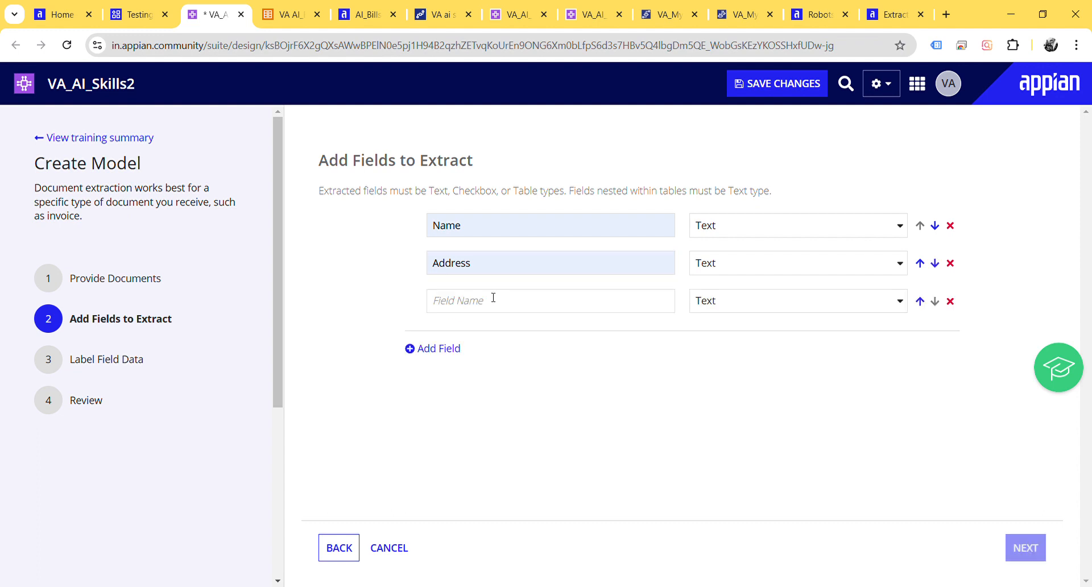
click(496, 306)
text(InvoiceNumber)
click(452, 348)
click(469, 343)
text(InvoiceDate)
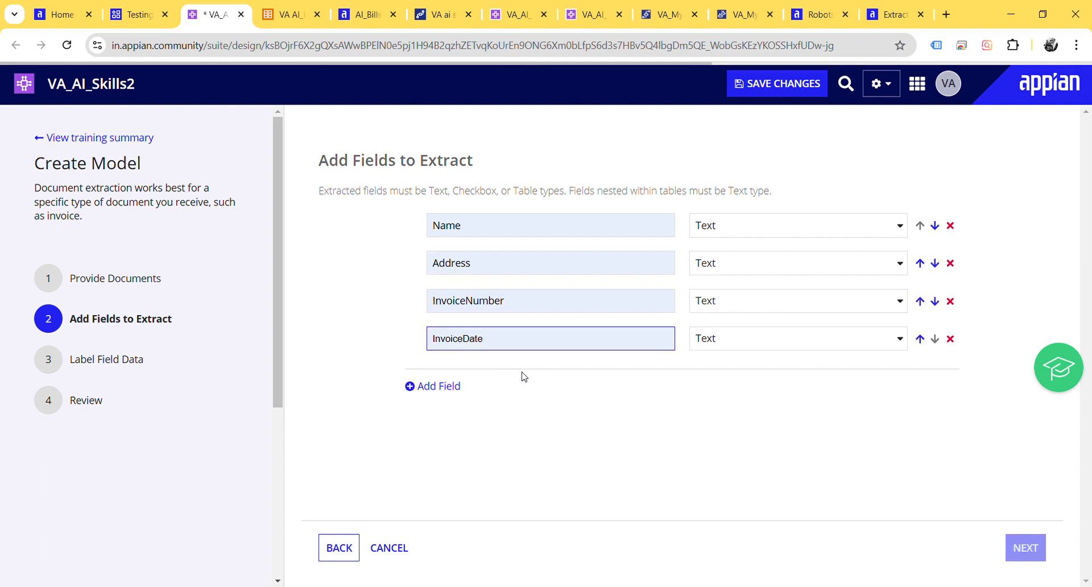
Step: Add a Text field named TotalAmount and proceed to labelling the field data
click(438, 396)
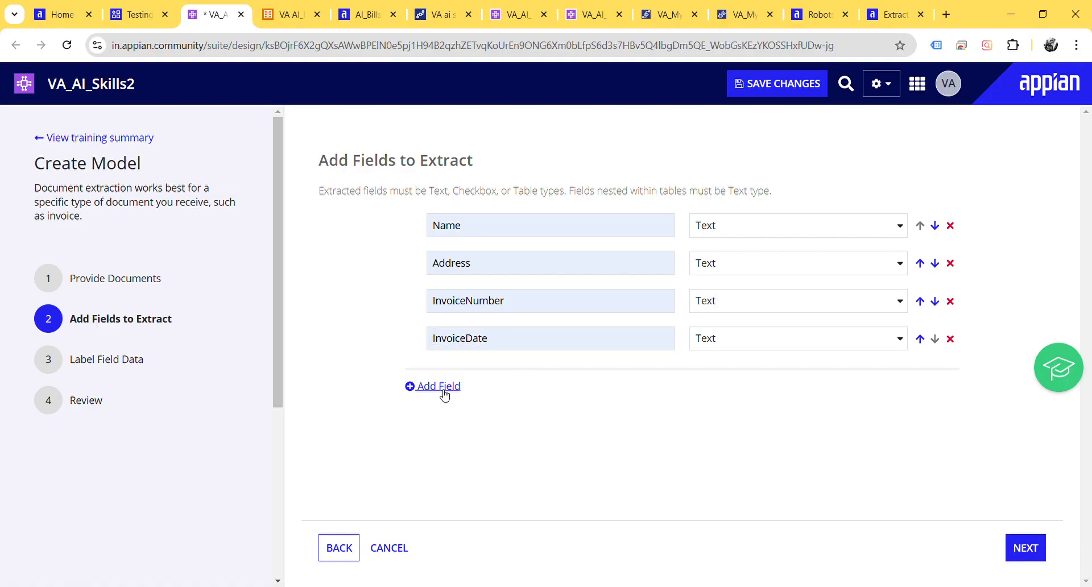
click(508, 387)
text(TotalAmount)
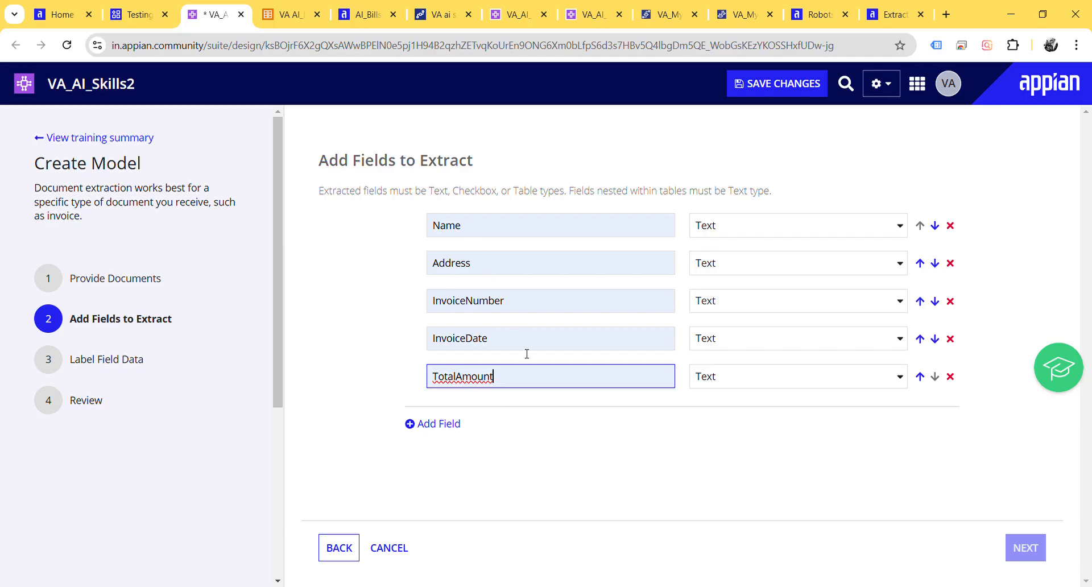
click(647, 450)
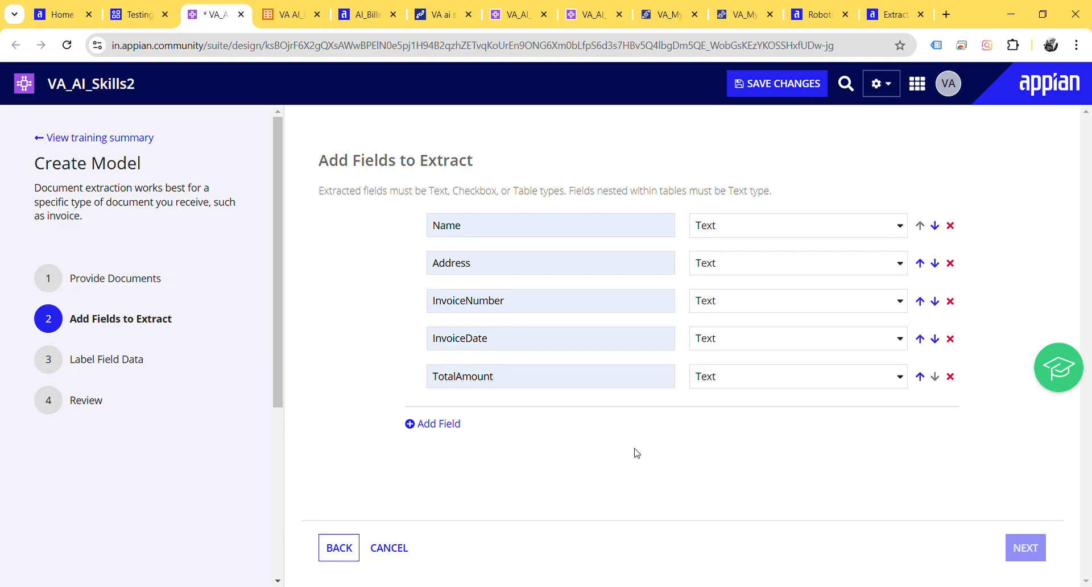
click(1031, 549)
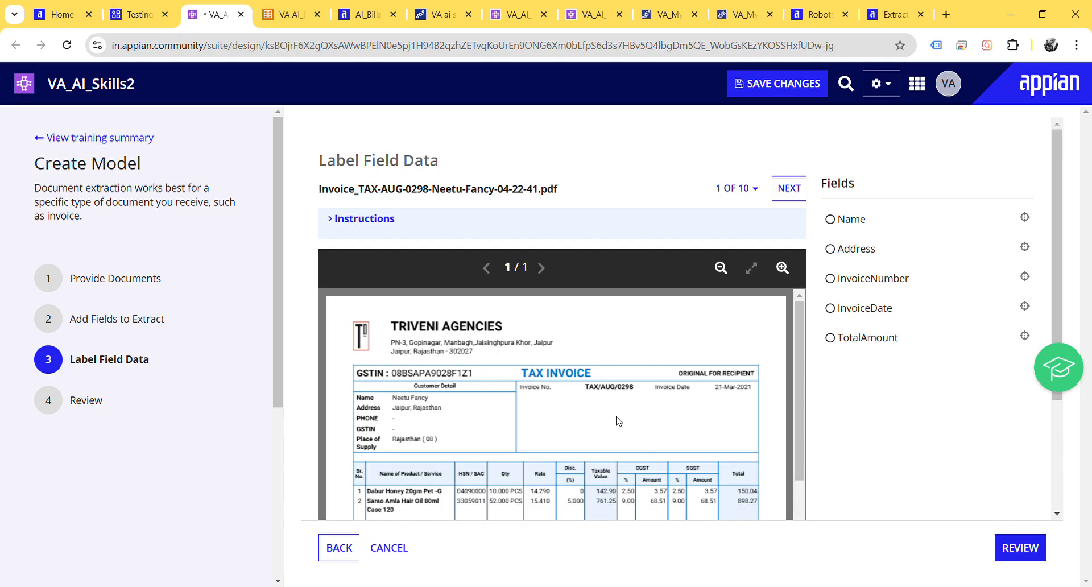
Step: Mark the customer name and address values in the first invoice's Customer Detail block and assign them to the Name and Address fields
scroll(535, 327, down, 3)
scroll(535, 327, up, 1)
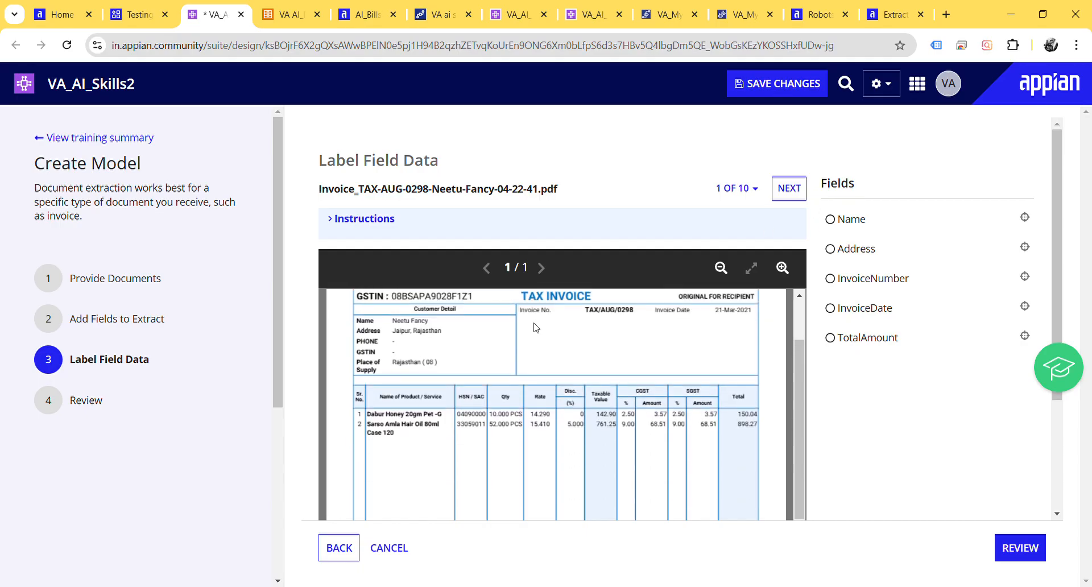
click(781, 268)
click(782, 268)
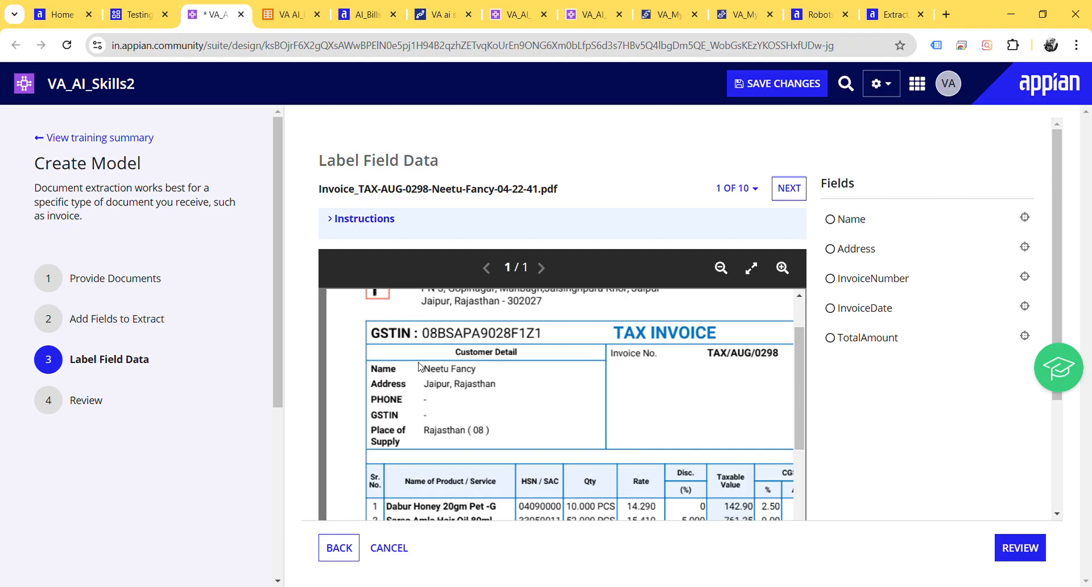
drag(418, 364, 486, 376)
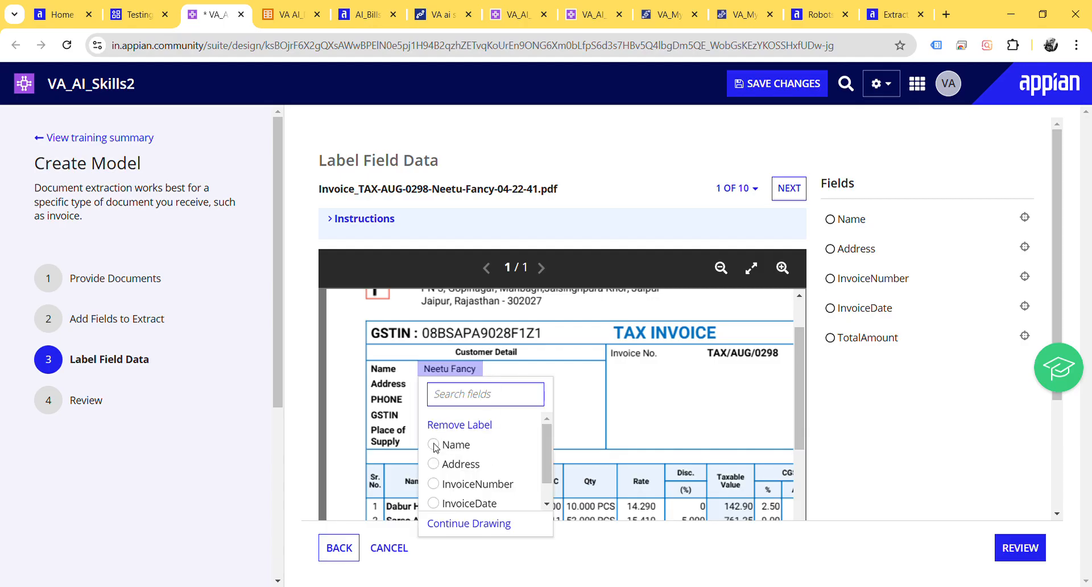
click(465, 424)
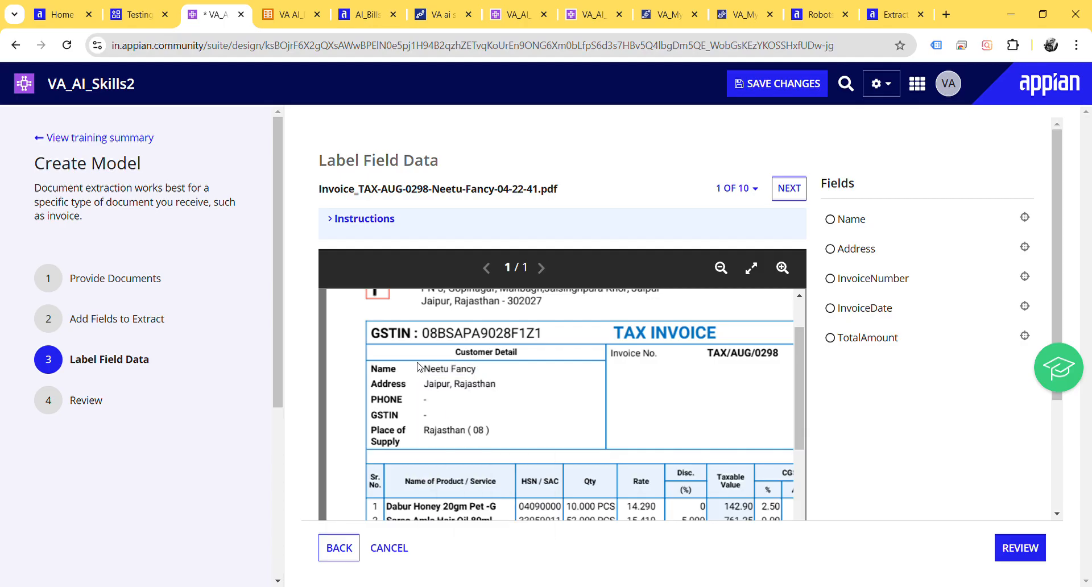
drag(416, 364, 594, 377)
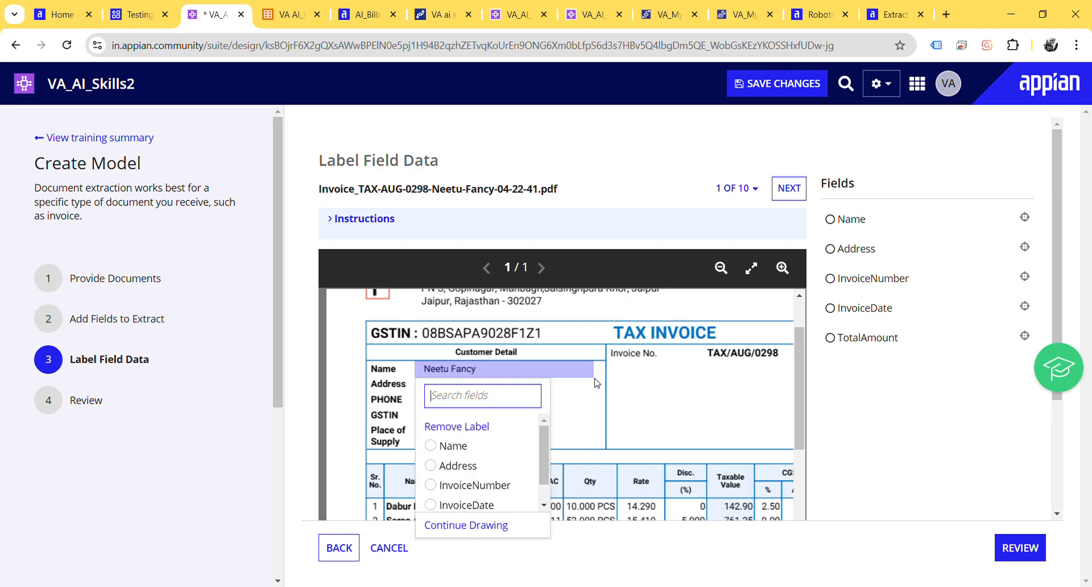
click(460, 448)
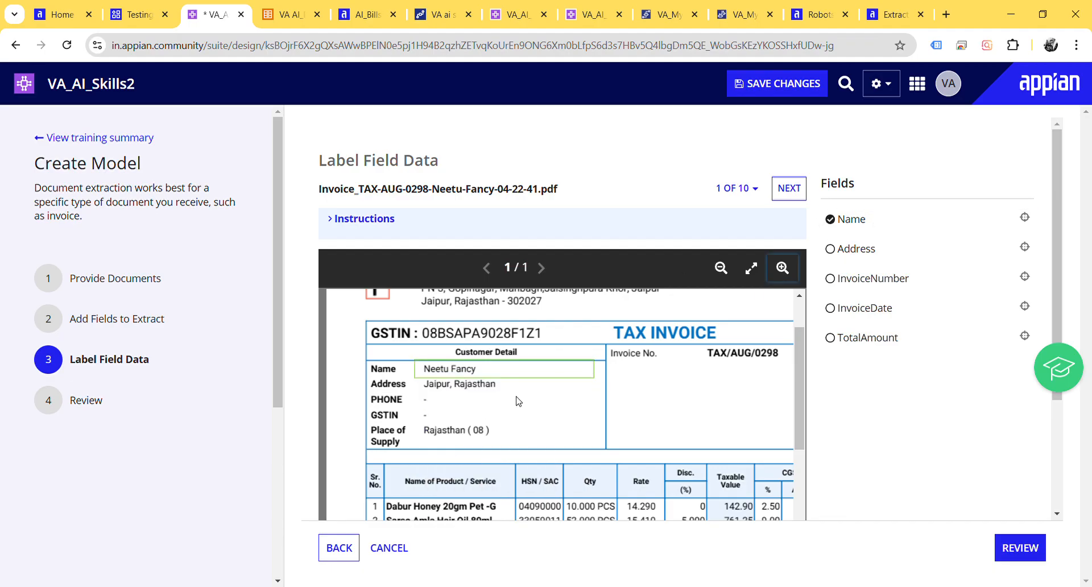
drag(415, 378, 595, 401)
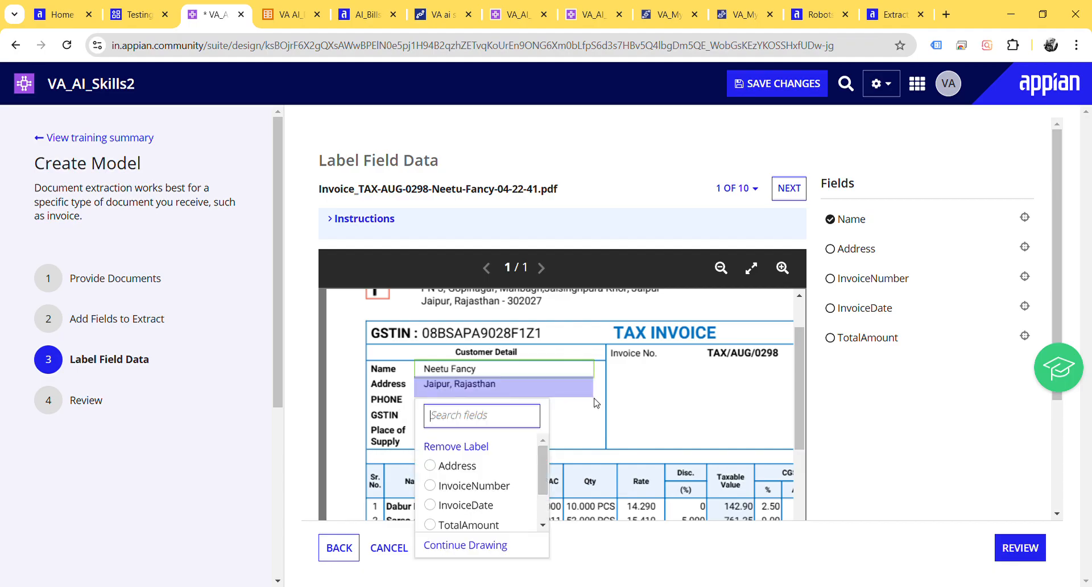
click(463, 465)
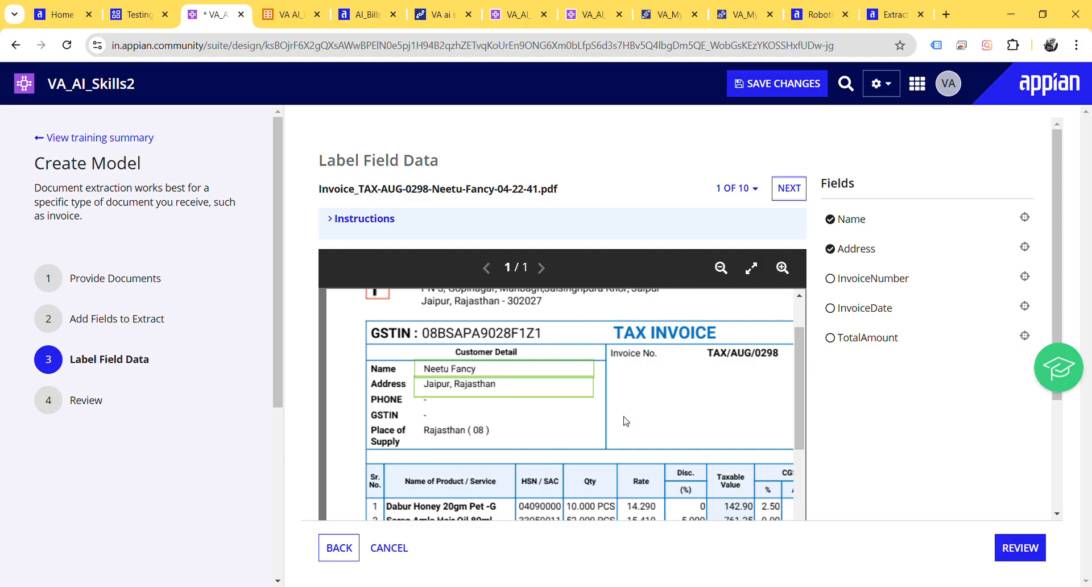
Step: Mark the invoice number and invoice date values on the first invoice and assign them to the InvoiceNumber and InvoiceDate fields
scroll(627, 422, right, 3)
drag(533, 346, 648, 369)
click(594, 434)
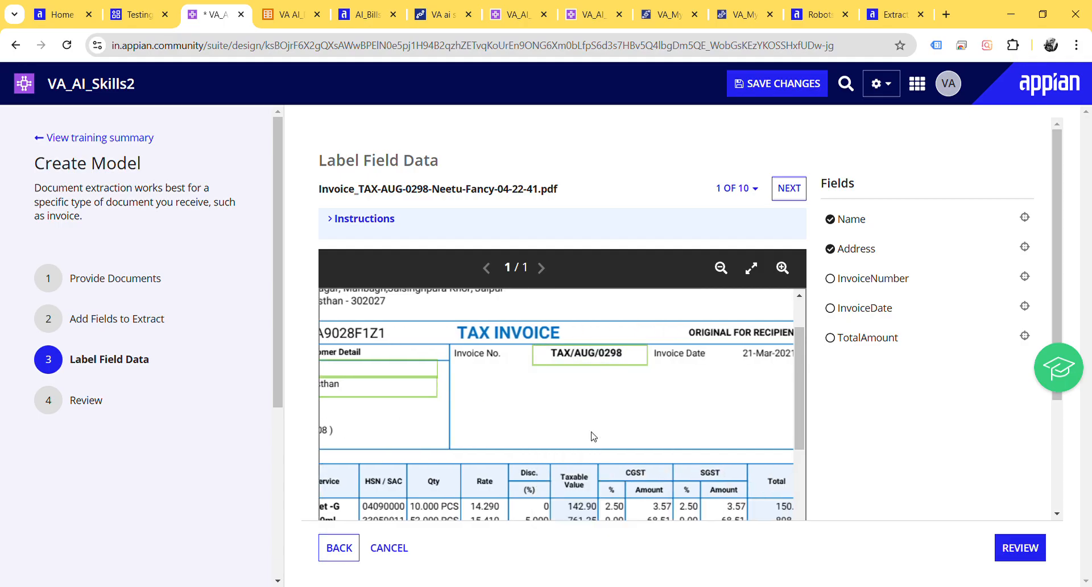
scroll(594, 433, right, 1)
drag(666, 345, 759, 373)
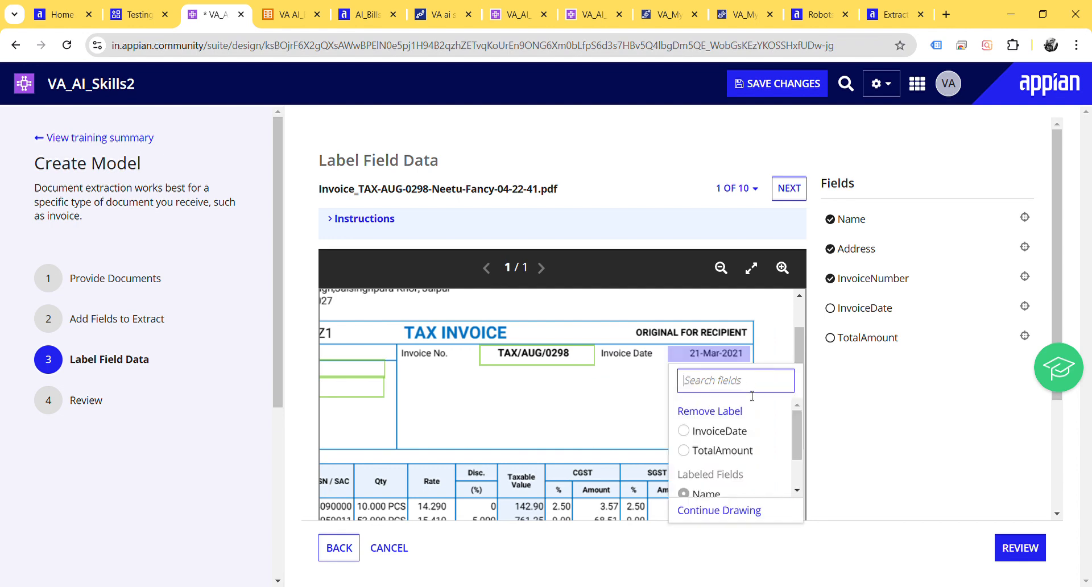
click(731, 432)
Step: Mark the Total Amount After Tax value on the first invoice and assign it to the TotalAmount field
scroll(731, 433, down, 6)
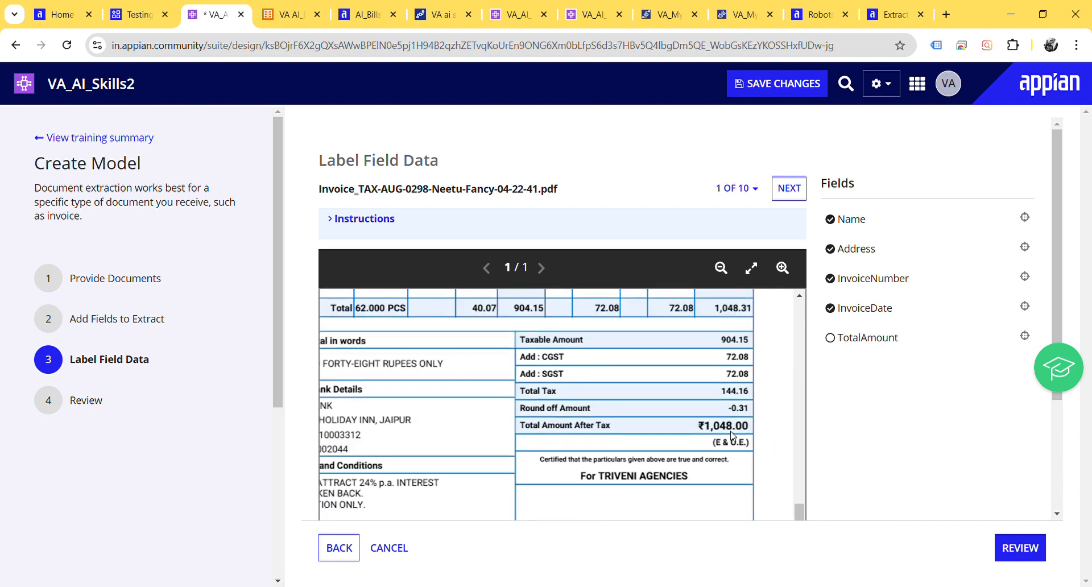
scroll(730, 432, down, 1)
drag(684, 401, 752, 414)
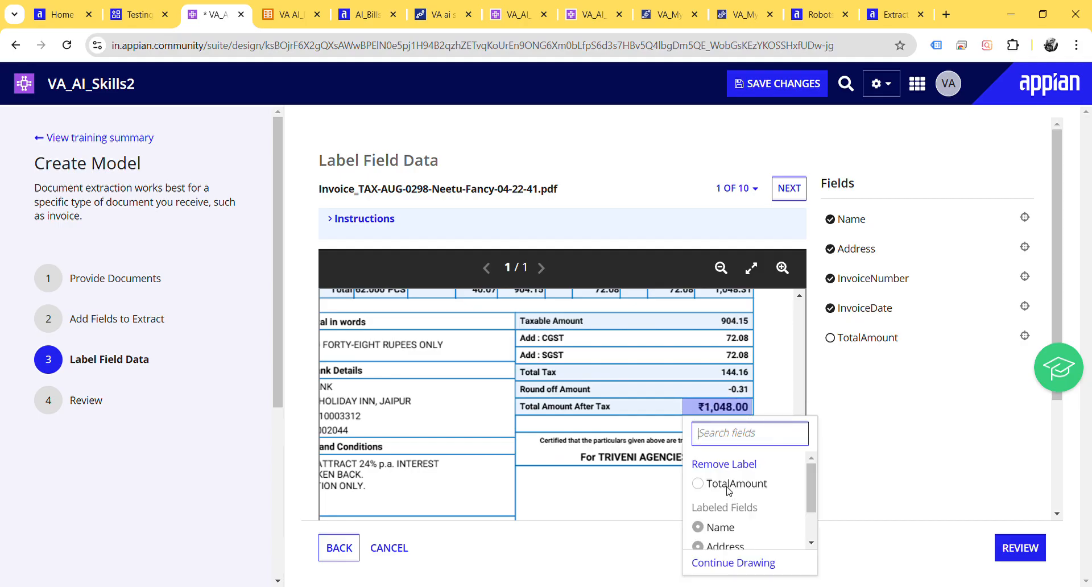
click(728, 484)
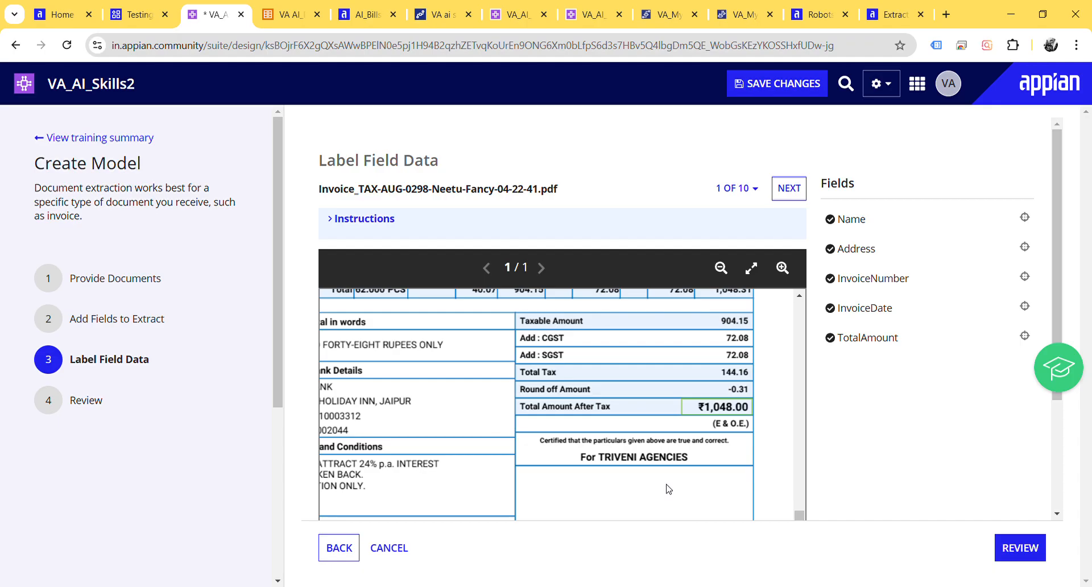
Step: Proceed from the labelled invoices to the review, save the AI Skill and start training the model
scroll(669, 489, up, 10)
scroll(669, 489, up, 3)
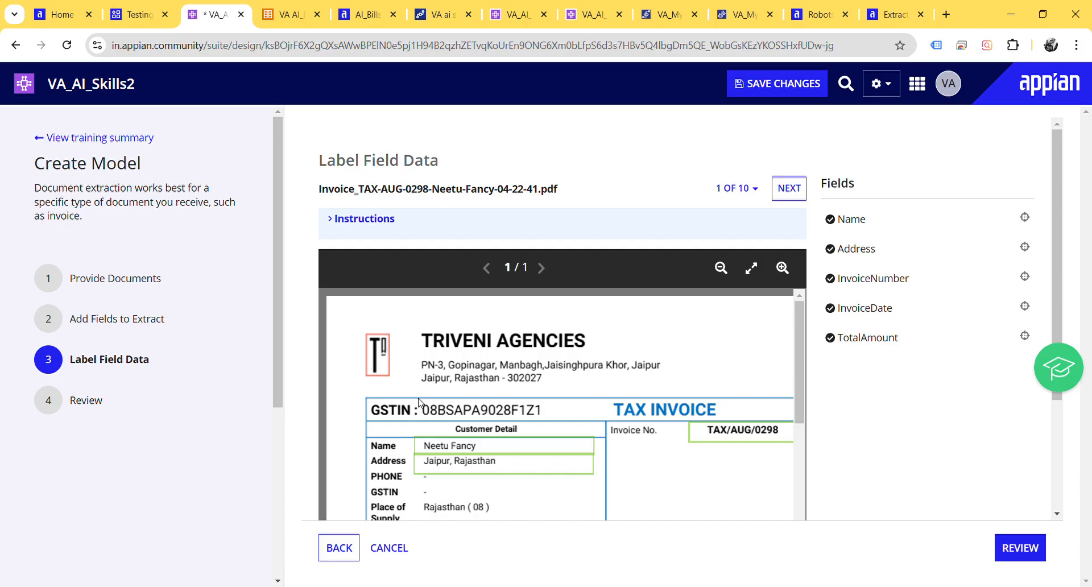
scroll(601, 410, down, 12)
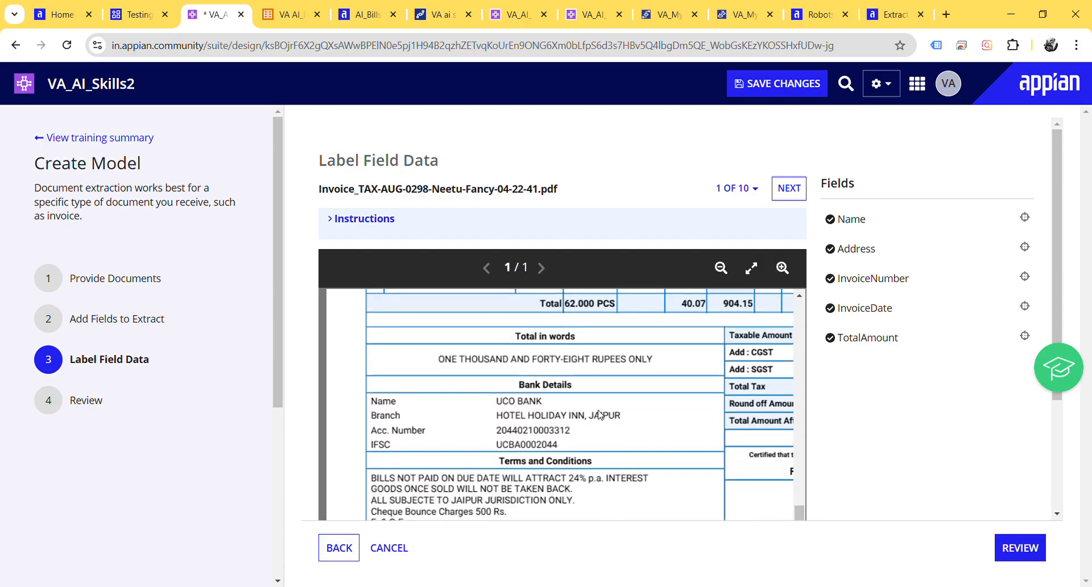
click(1026, 548)
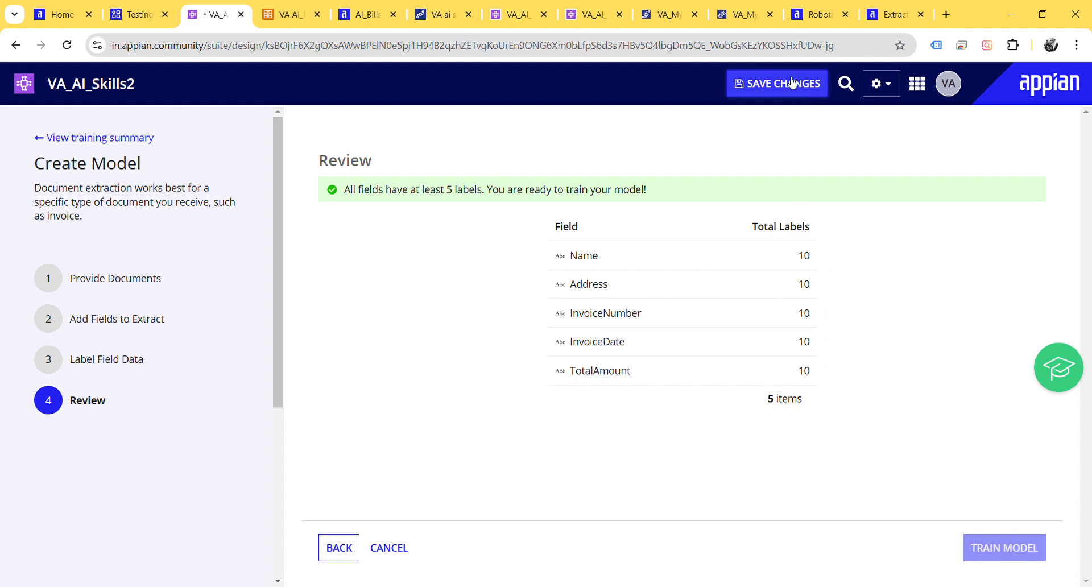
key(ctrl+s)
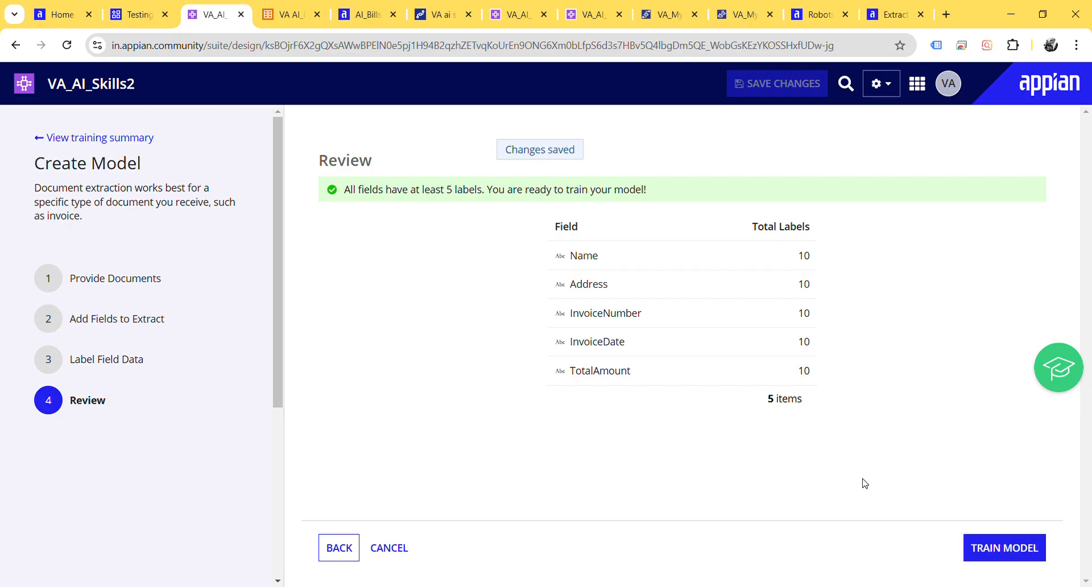
click(1001, 549)
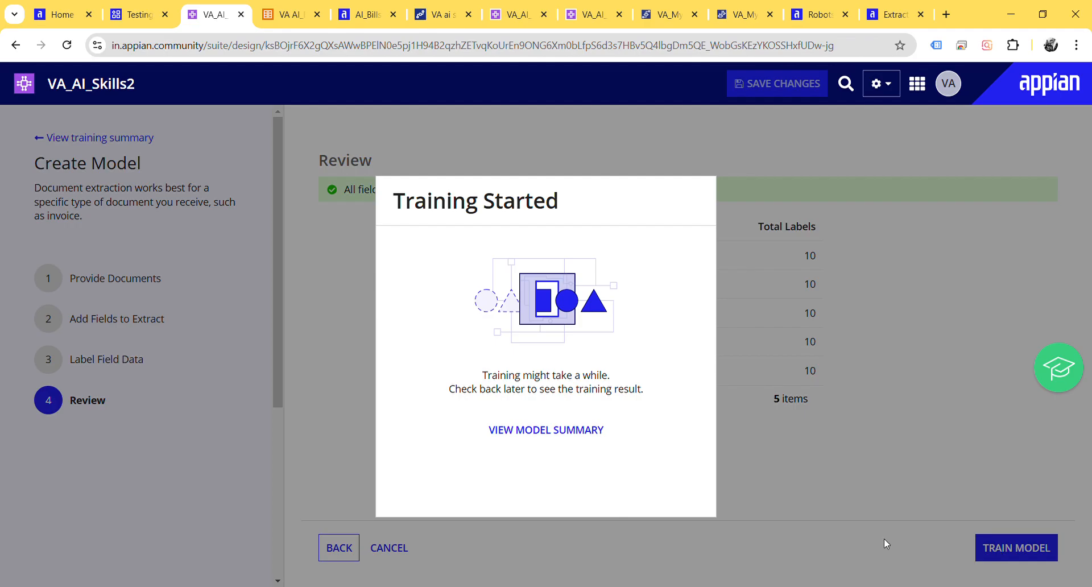
Step: Open the model summary and examine the training status and details of unpublished model 001
click(547, 437)
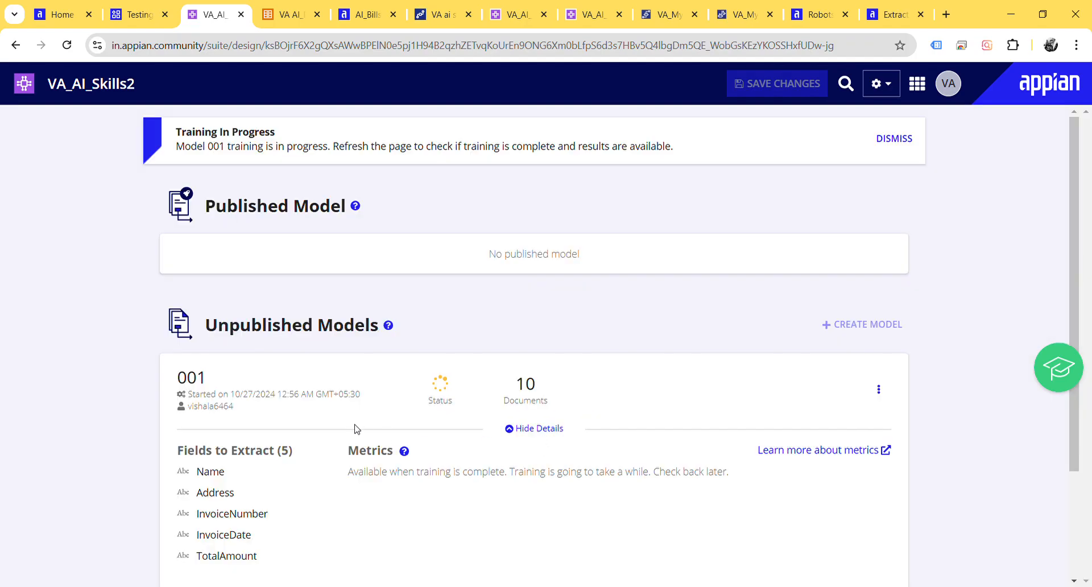
scroll(356, 429, down, 3)
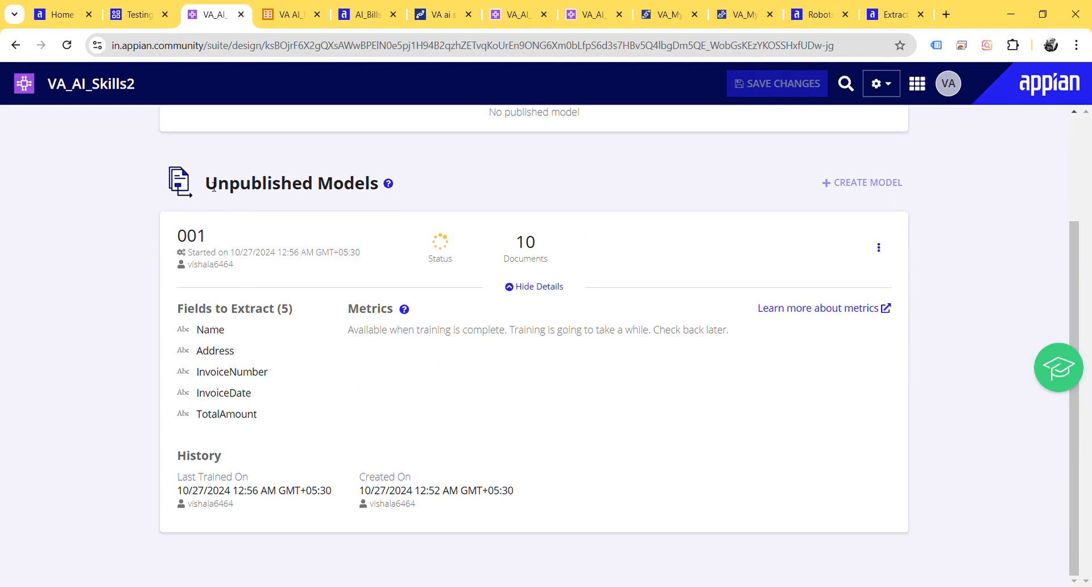
drag(216, 186, 378, 183)
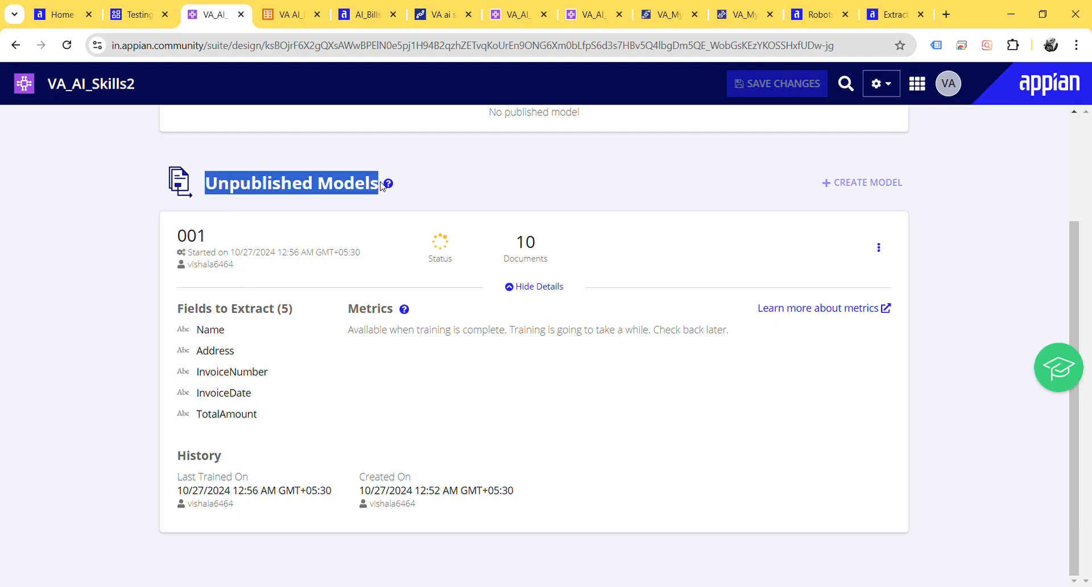
click(311, 144)
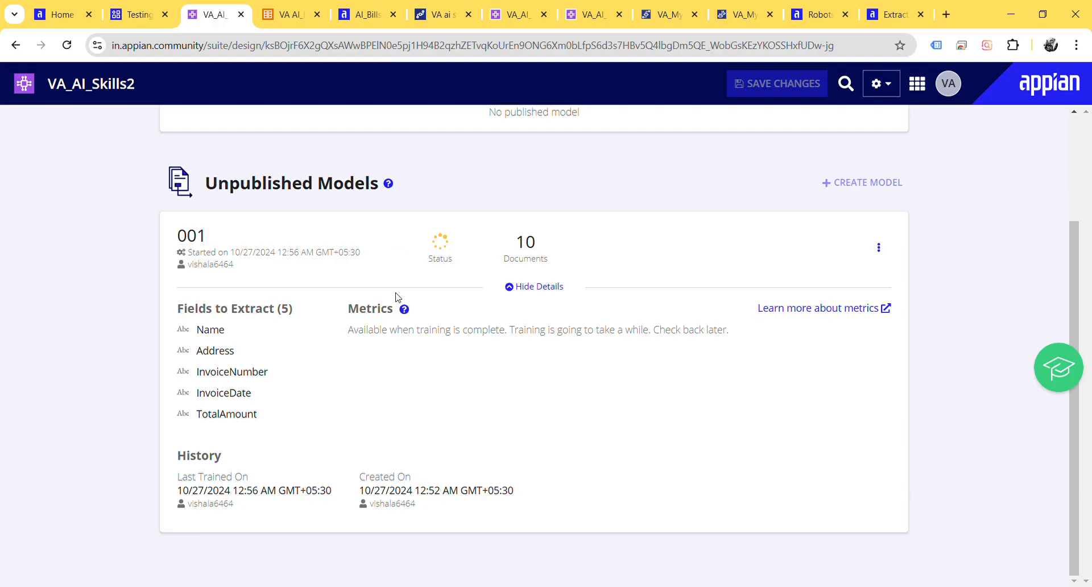
scroll(396, 296, up, 1)
scroll(327, 412, down, 1)
scroll(441, 340, up, 2)
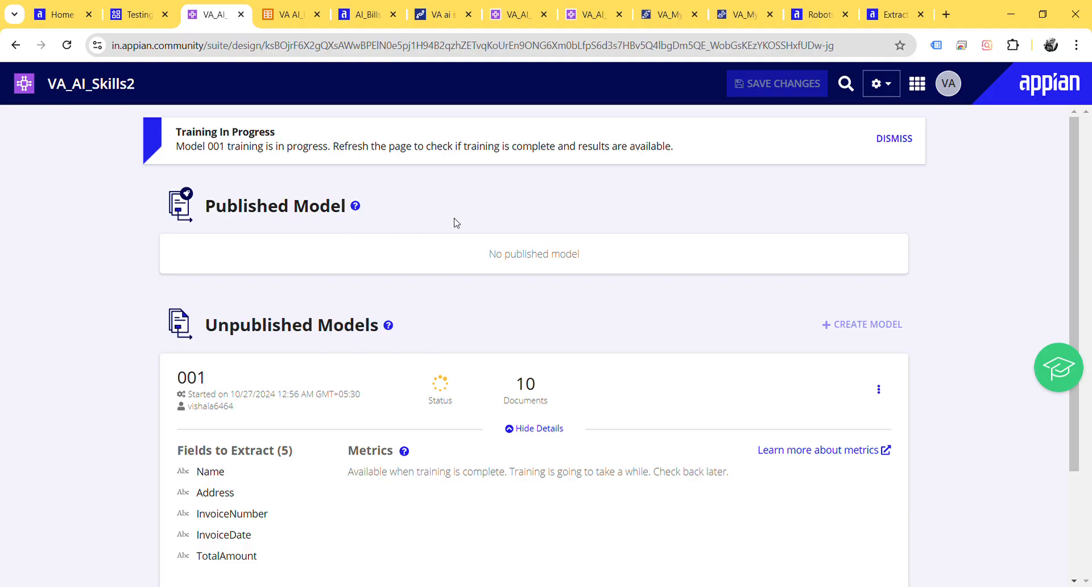
Step: Examine the published model and its metrics in the AI Skill VA_AI_Skills_1
click(505, 14)
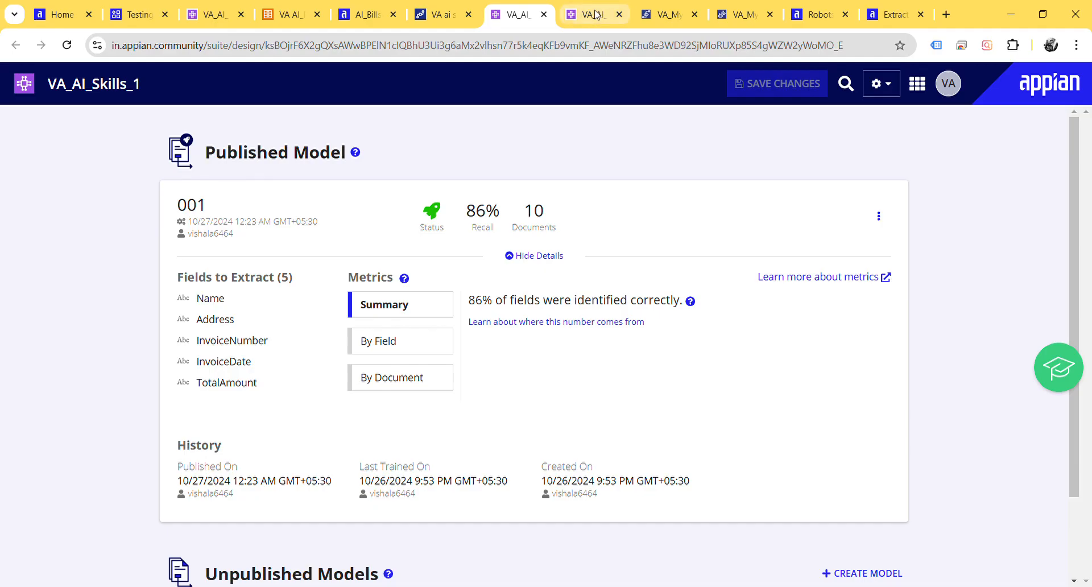
scroll(512, 213, down, 2)
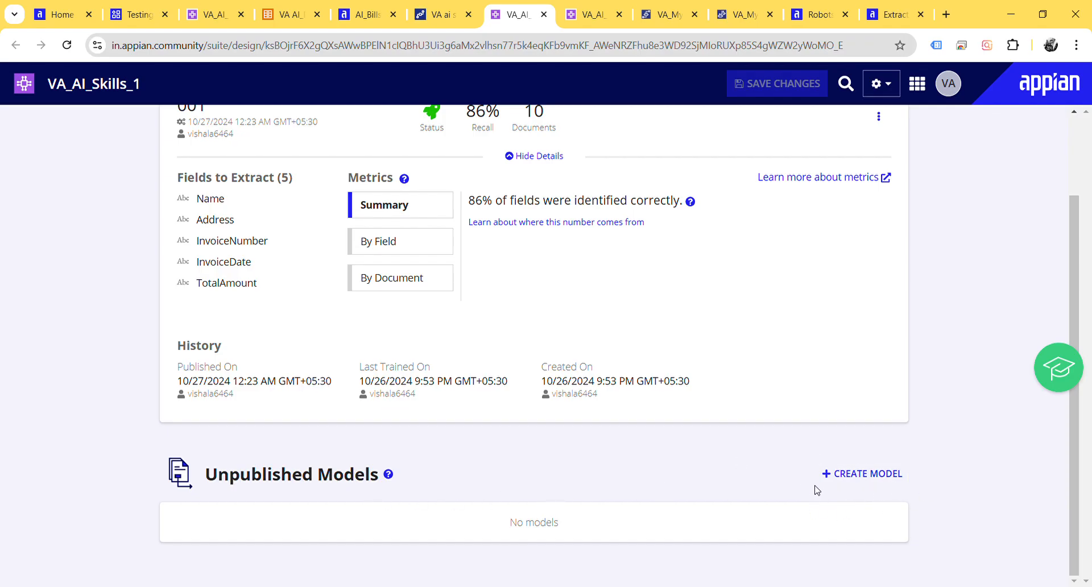
scroll(677, 407, up, 2)
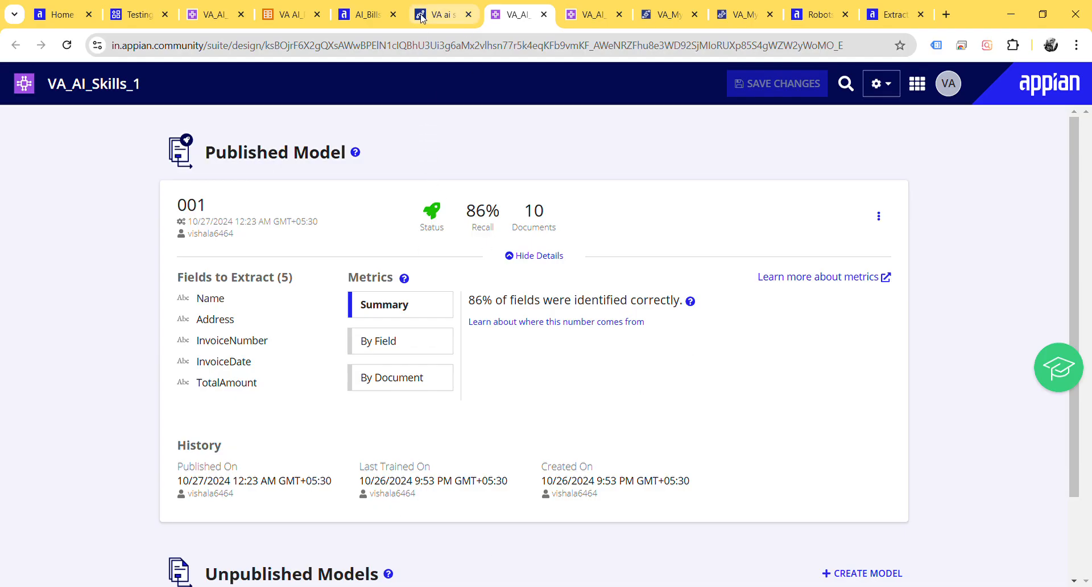
Step: Look over the VA AI_Bills data model, the VA ai skills process variables and the AI_Billses record list
click(274, 15)
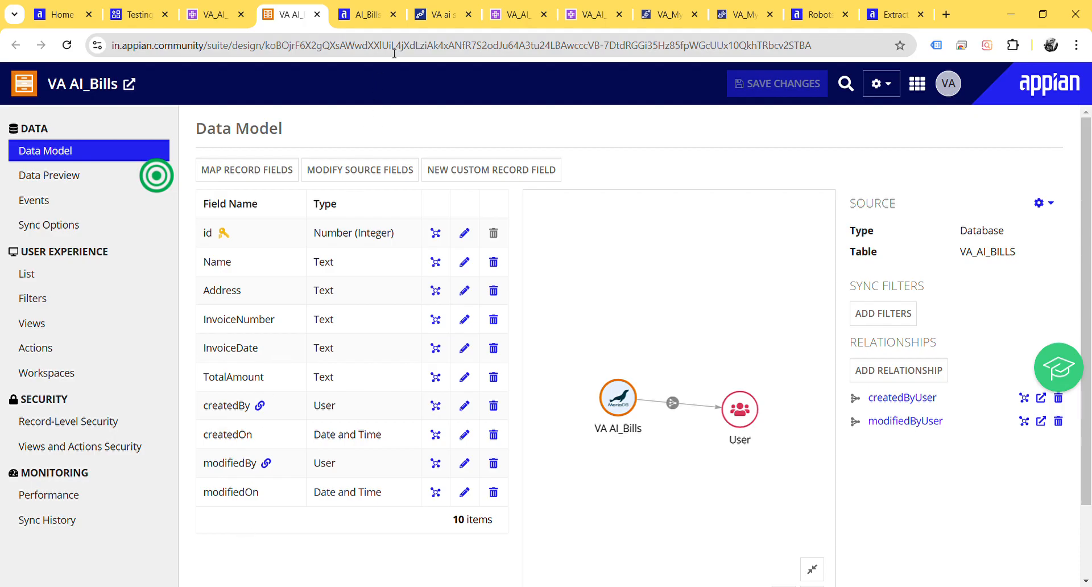
click(436, 12)
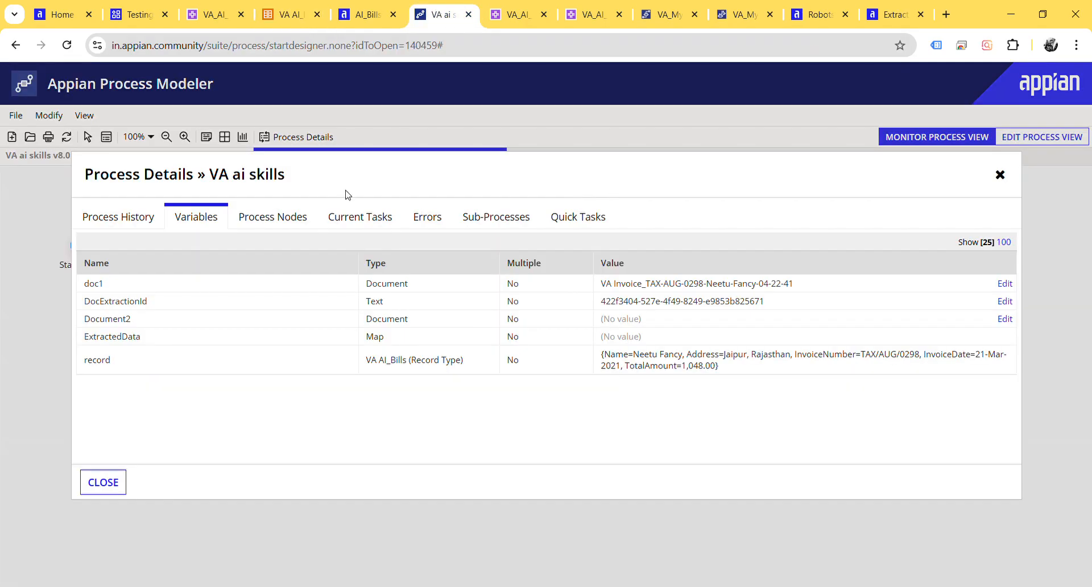
click(357, 13)
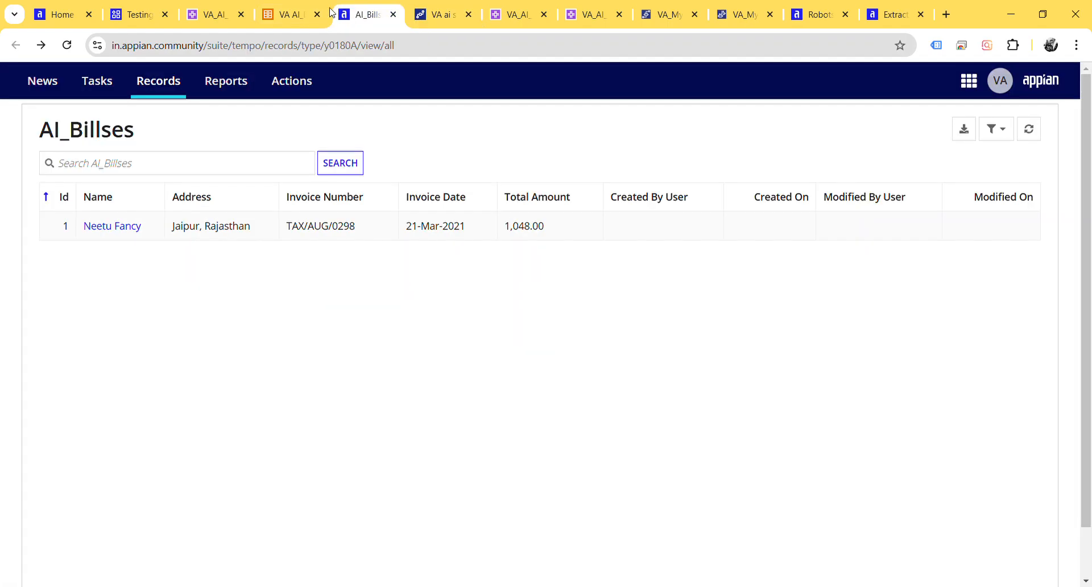
Step: Create a process model named VA AI Skill2 in Testing App, saved in VA Process Models2, keeping the default security
click(114, 11)
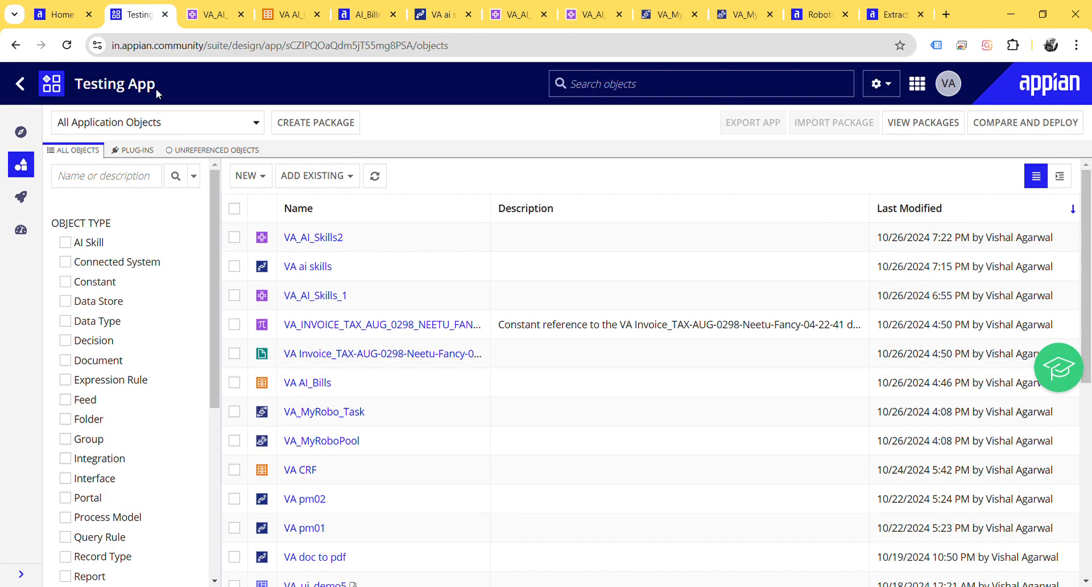
click(265, 176)
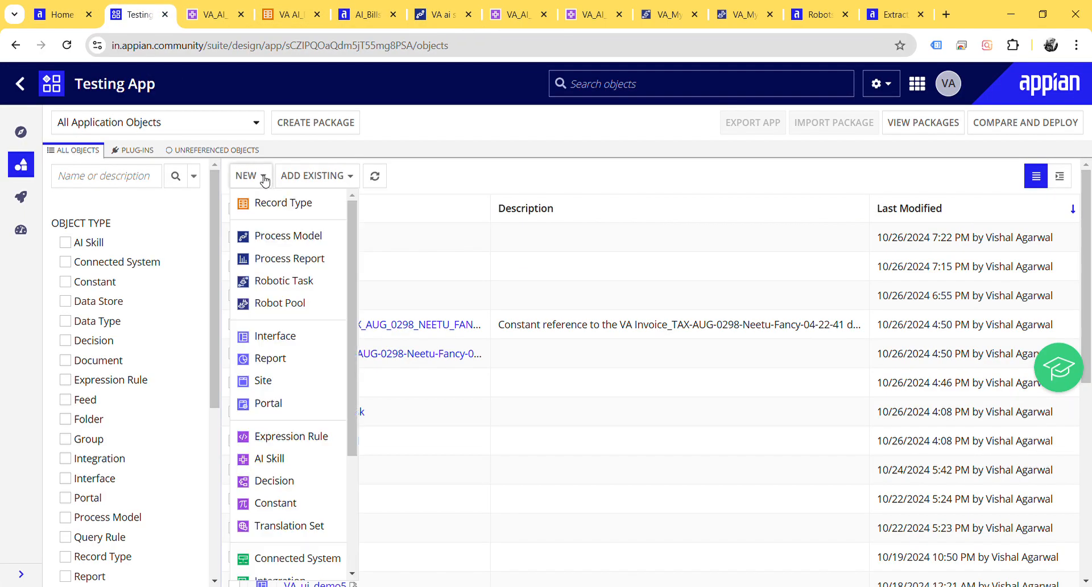
click(296, 235)
click(423, 242)
key(Down)
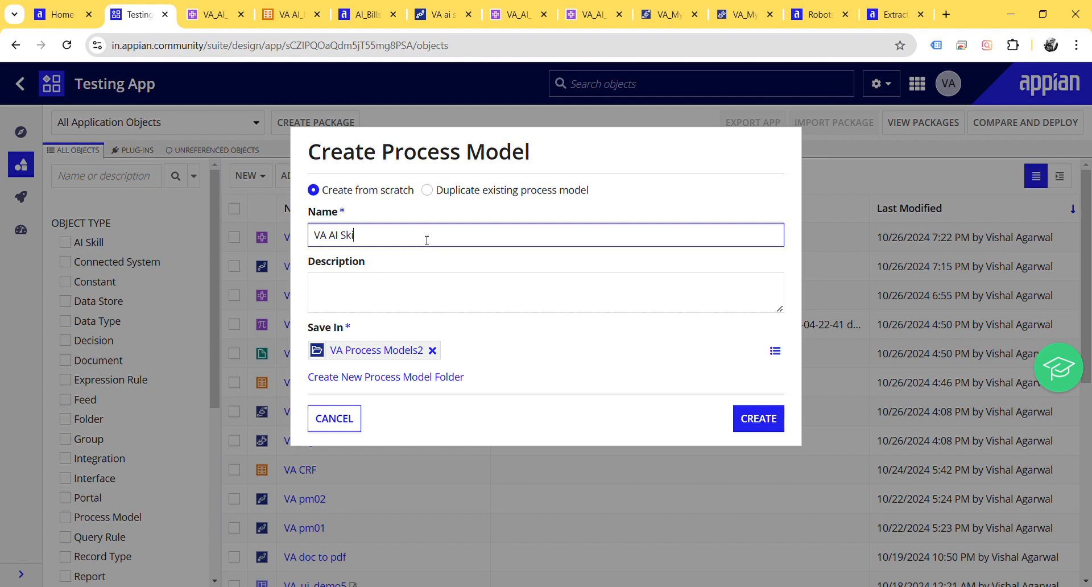
click(763, 419)
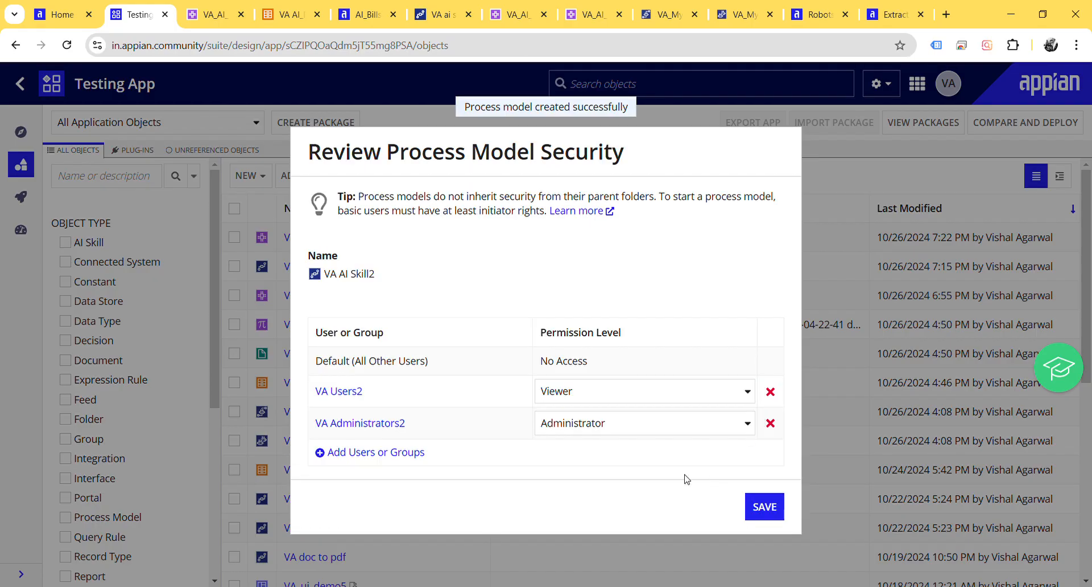
click(765, 506)
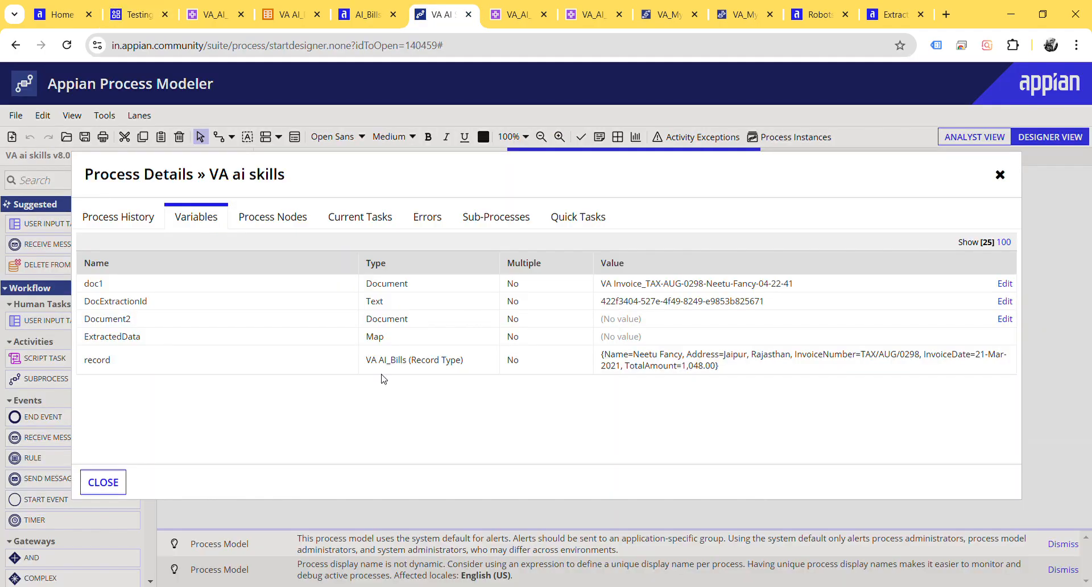
Step: Close the VA ai skills process details, its monitoring view and the VA ai skills v8.0 model, leaving VA AI Skill2 open
click(103, 481)
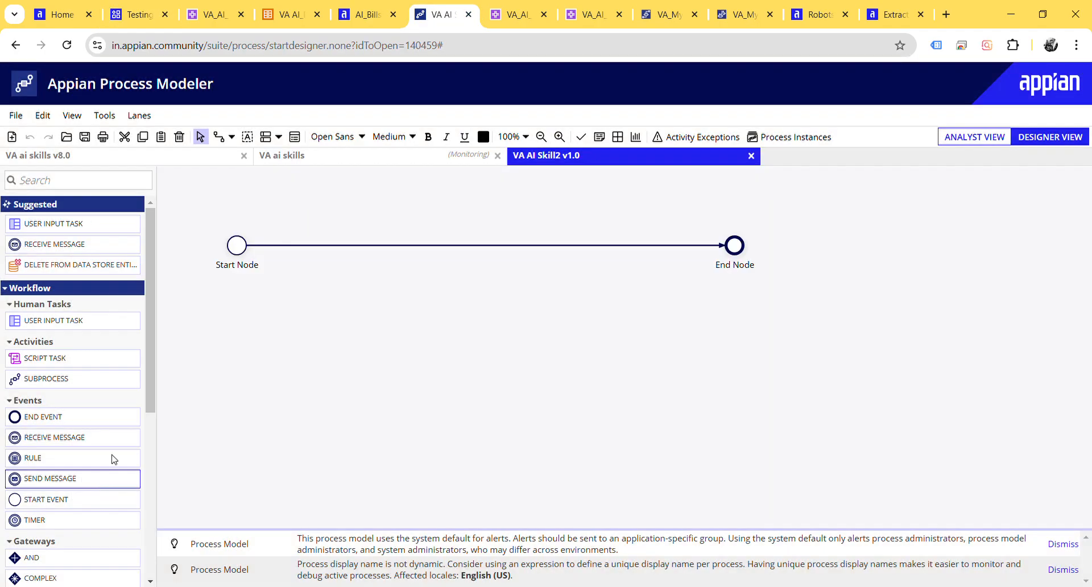
click(498, 155)
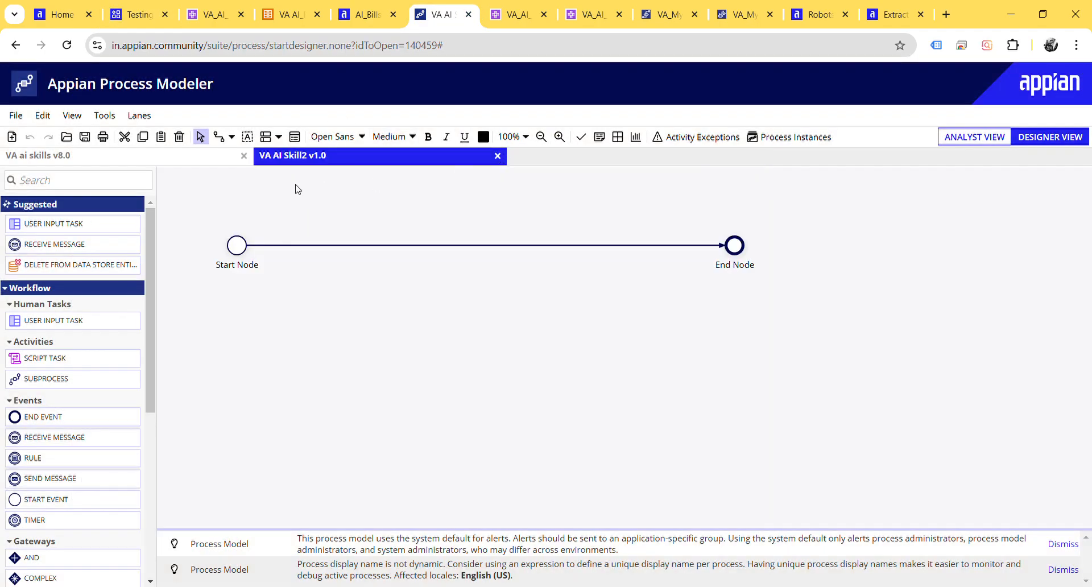
click(245, 156)
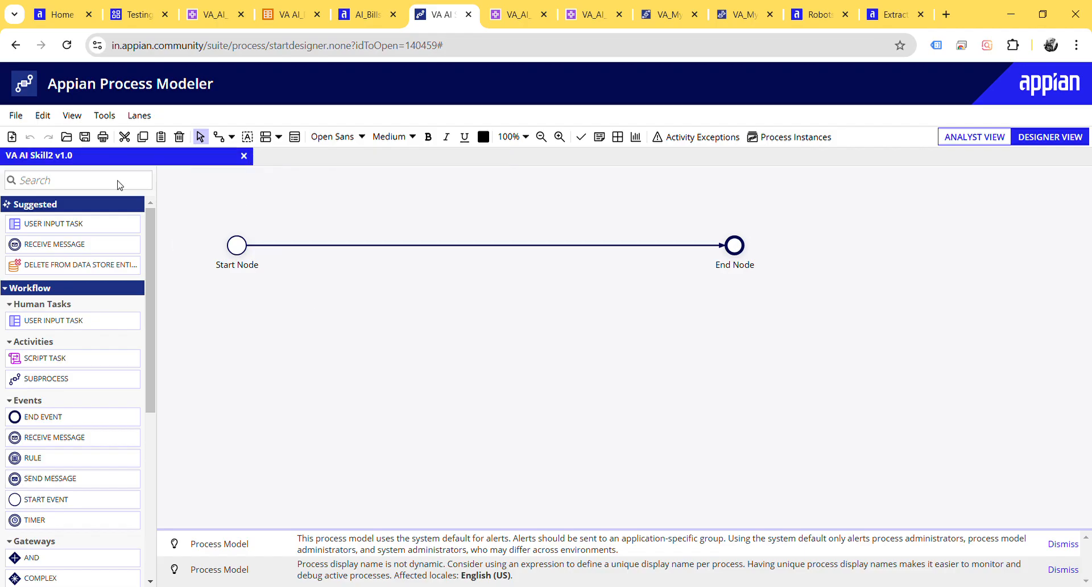
Step: Start a new process variable named billdata in the properties of the VA AI Skill2 process model
click(296, 137)
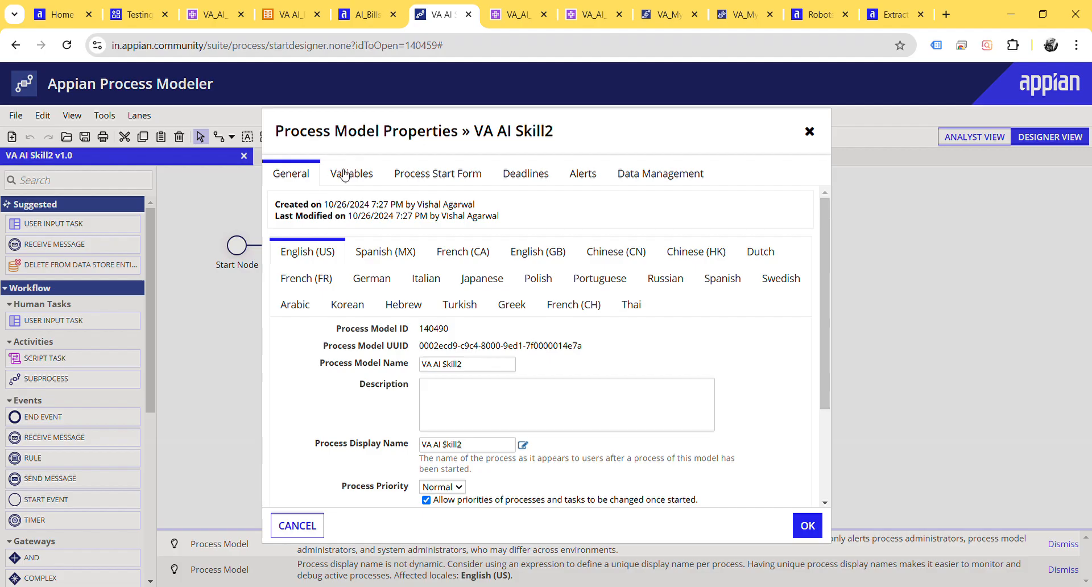
click(368, 177)
click(319, 235)
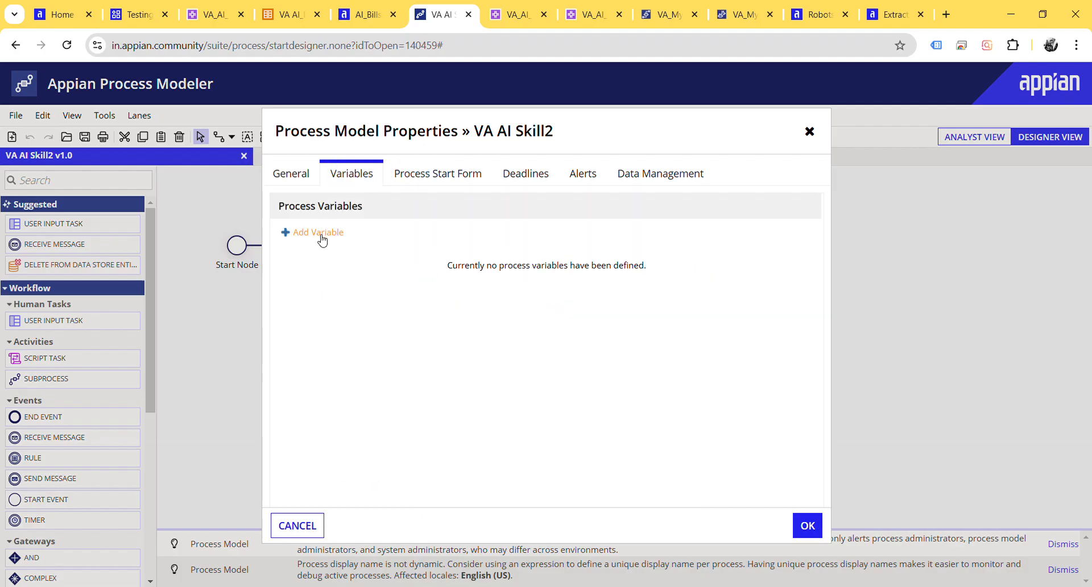
click(500, 257)
double_click(500, 257)
text(proc)
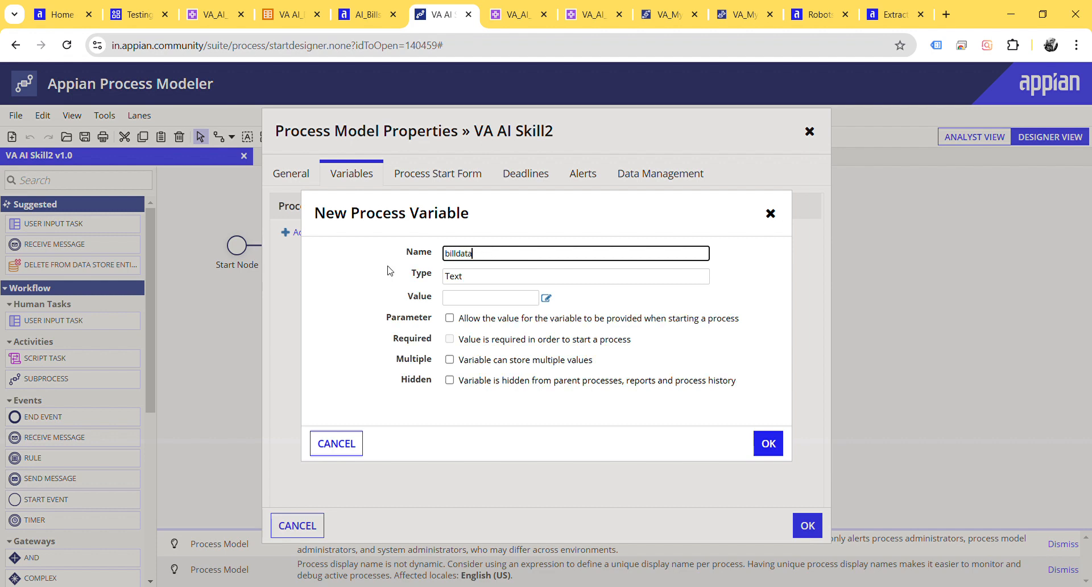
Step: Set the type of the billdata variable to VA AI_Bills (Record Type)
double_click(470, 277)
key(BackSpace)
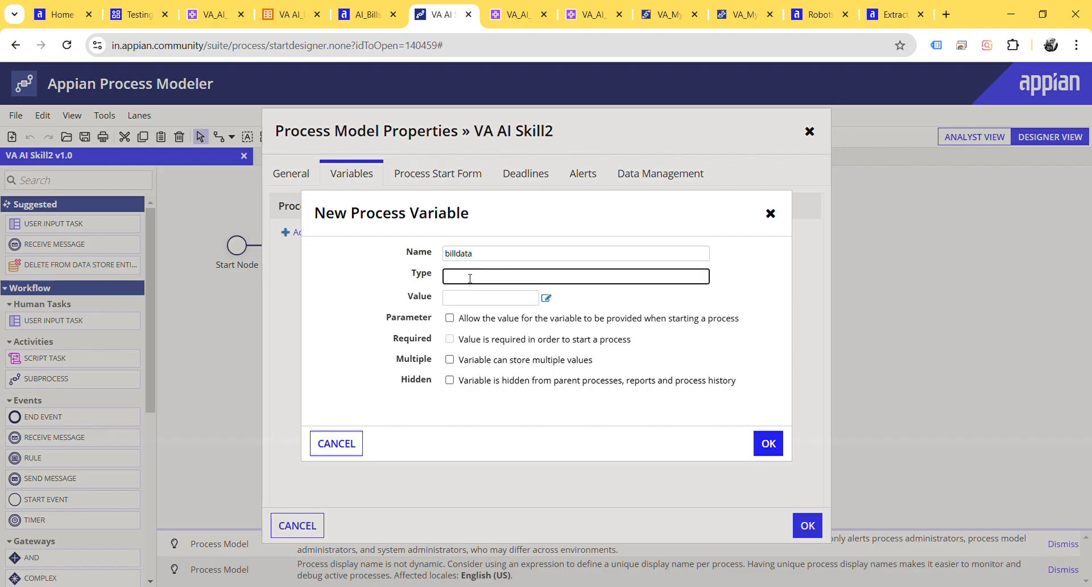
text(reco)
key(BackSpace)
key(BackSpace)
key(BackSpace)
key(BackSpace)
text(va)
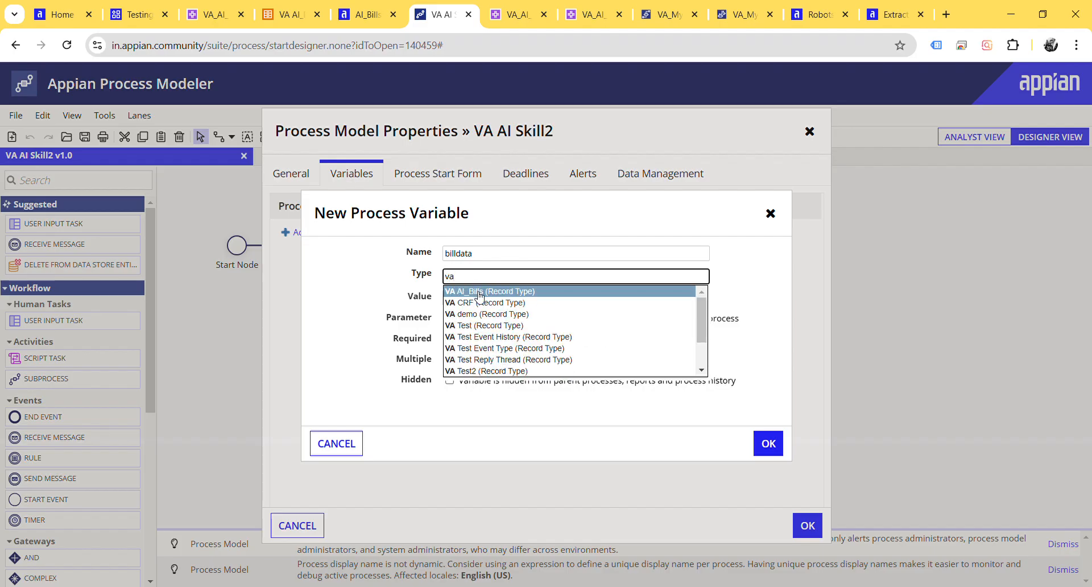
click(480, 294)
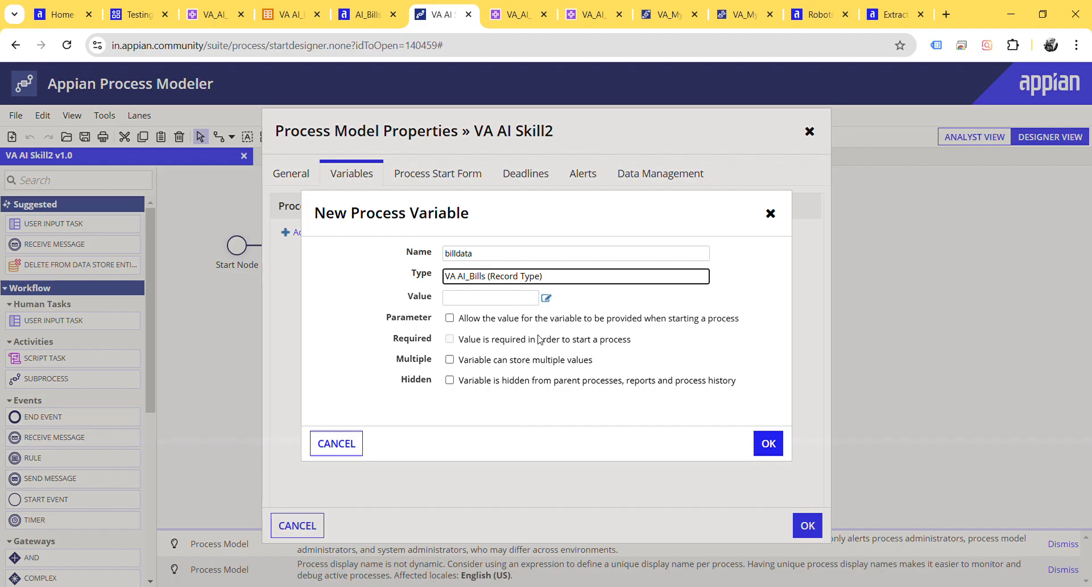
Step: Save the new billdata variable and apply the VA AI Skill2 process model properties
click(768, 444)
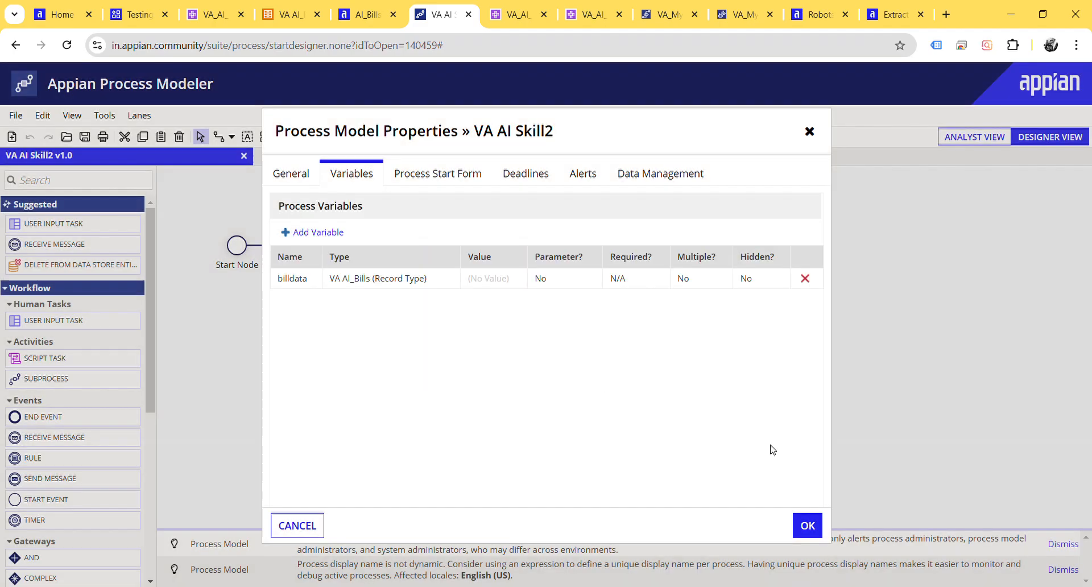
click(809, 527)
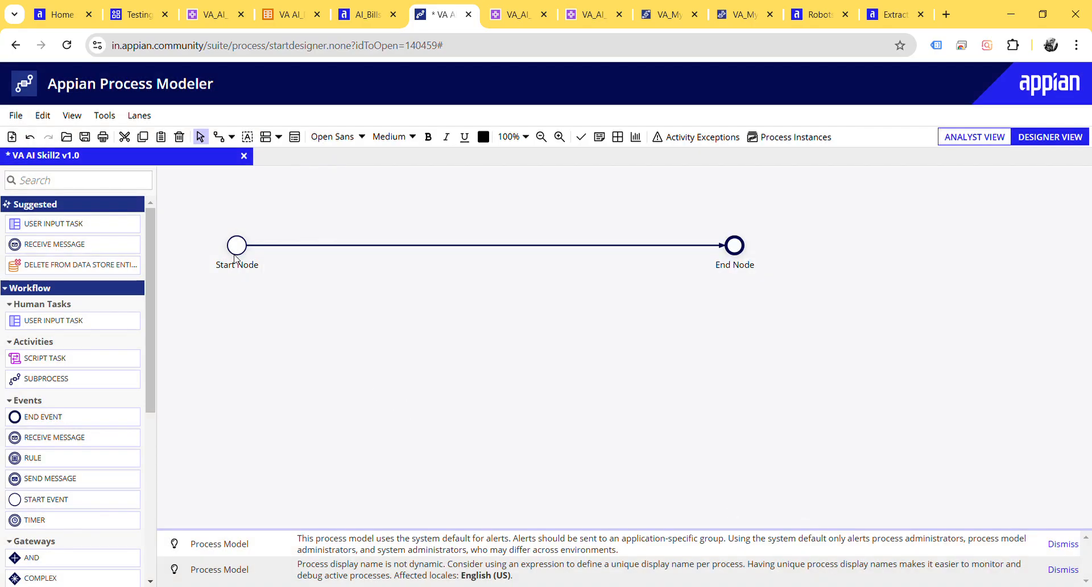
Step: Add an Extract from Document smart service to the flow between the Start Node and the End Node
click(48, 187)
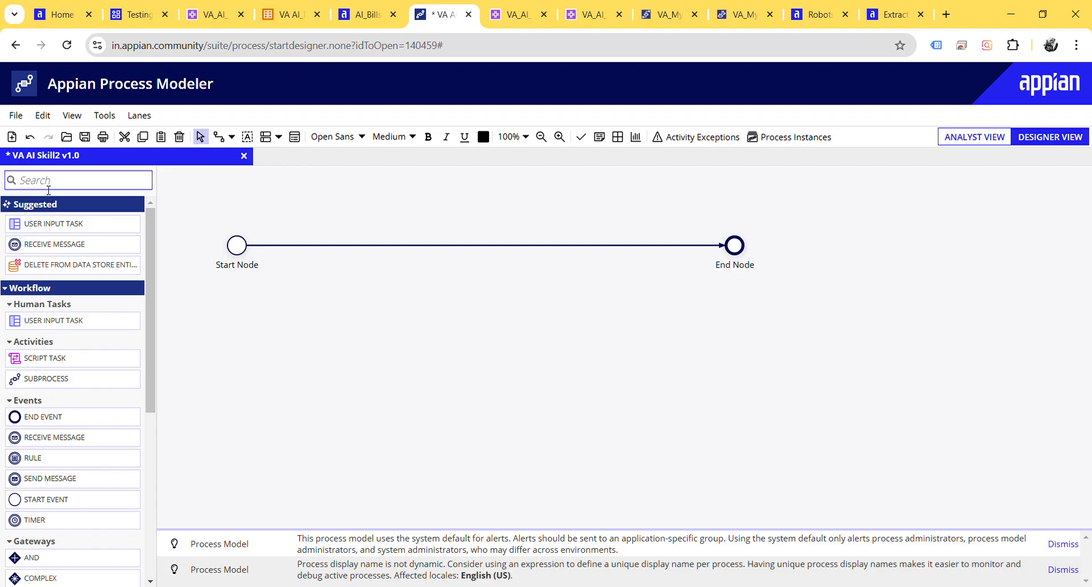
text(extra)
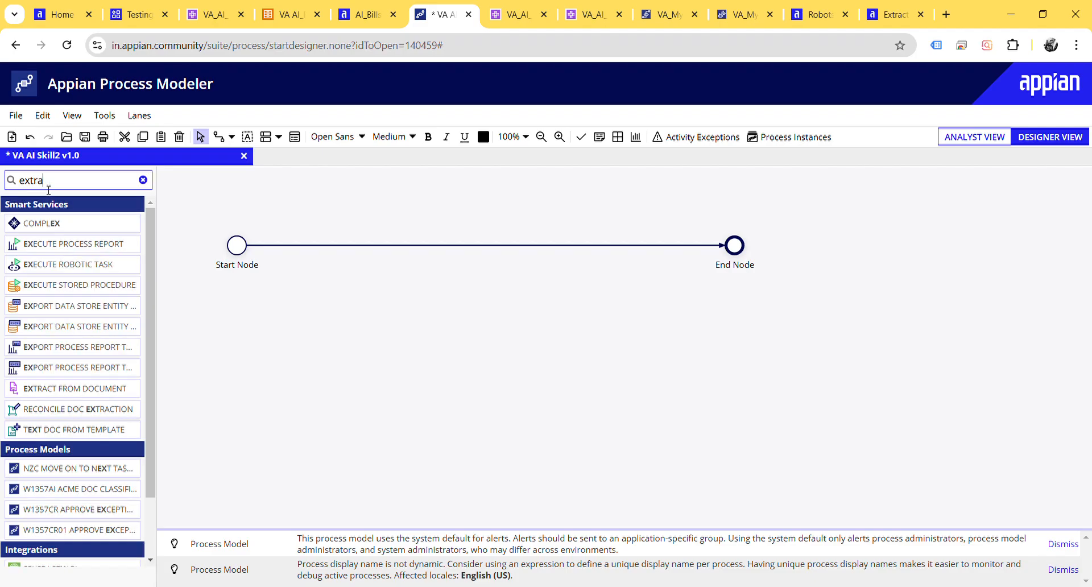
drag(56, 221, 350, 249)
click(368, 339)
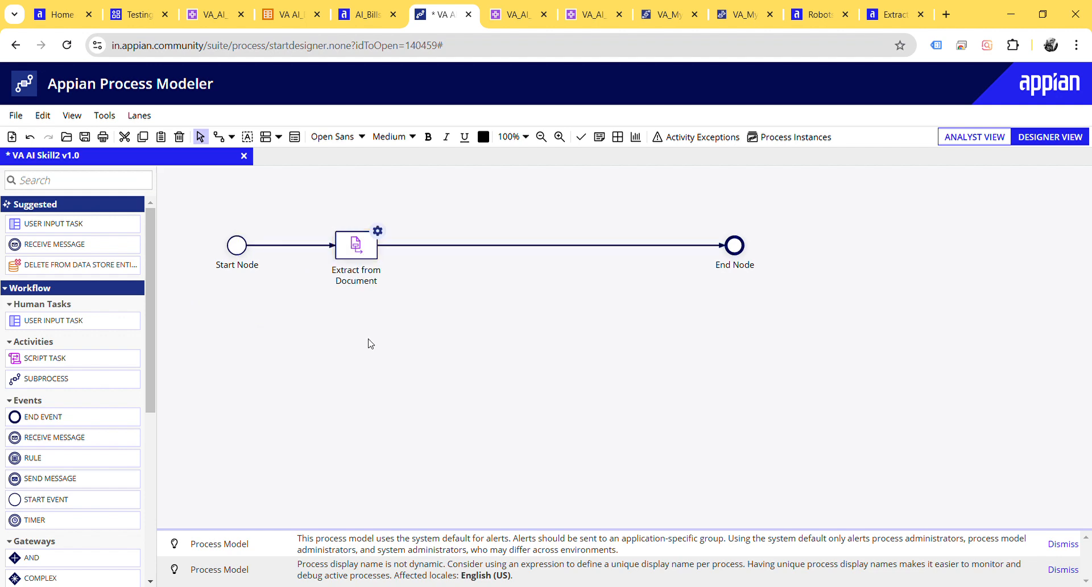
Step: Add a Write Records smart service to the flow between Extract from Document and the End Node
click(35, 186)
text(write r)
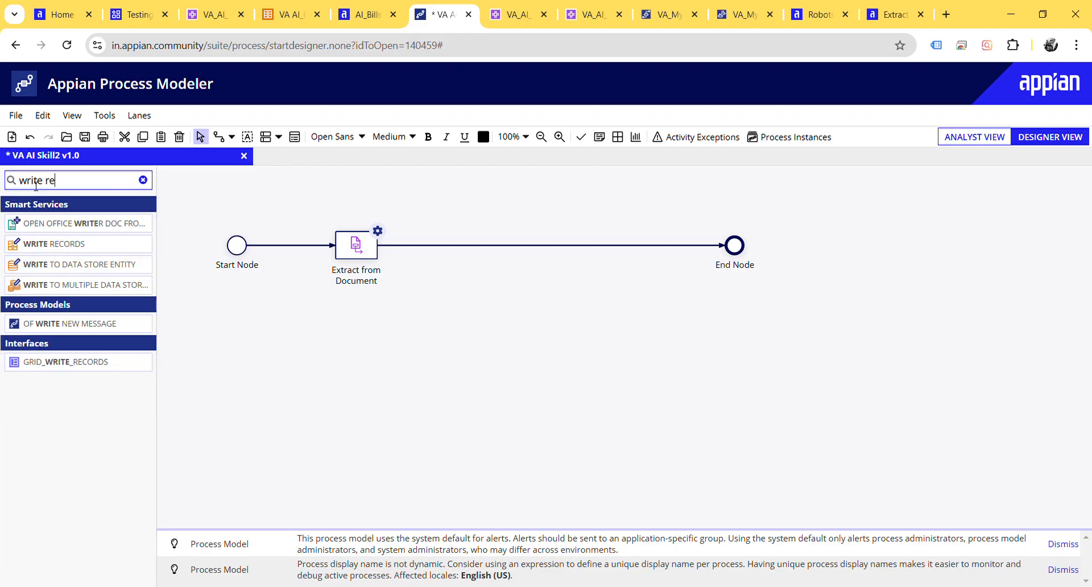
text(e)
drag(54, 223, 524, 256)
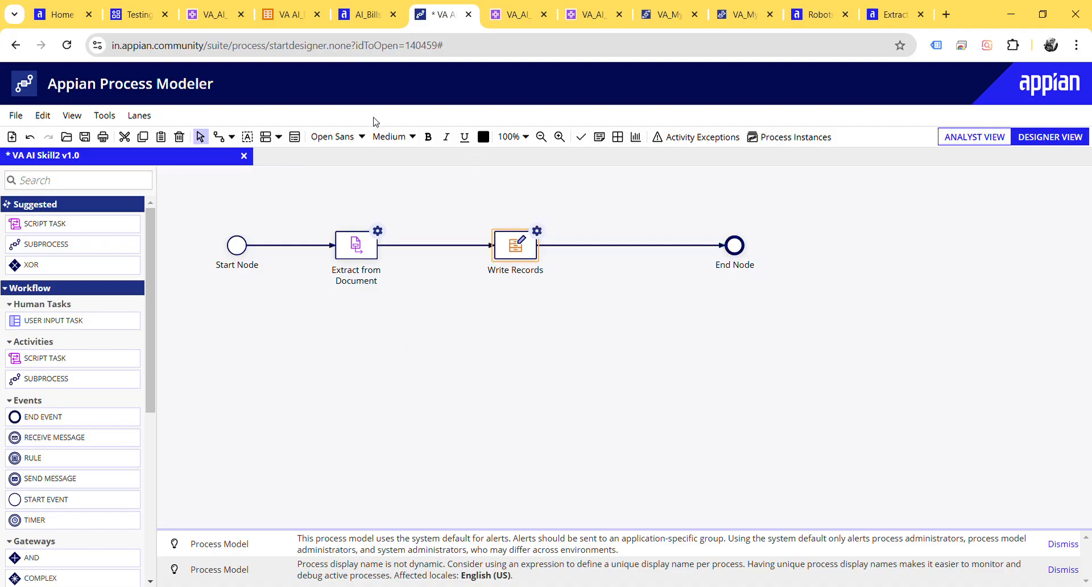
Step: Check the model status of the VA_AI_Skills2 and VA_AI_Skills_1 AI skills and return to the VA AI Skill2 process model
click(200, 13)
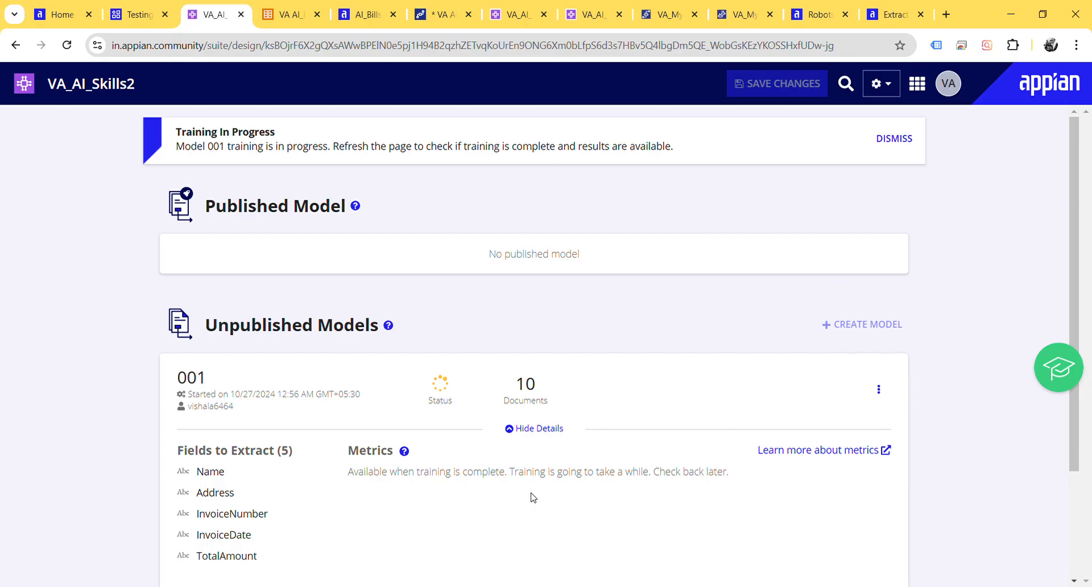
click(503, 14)
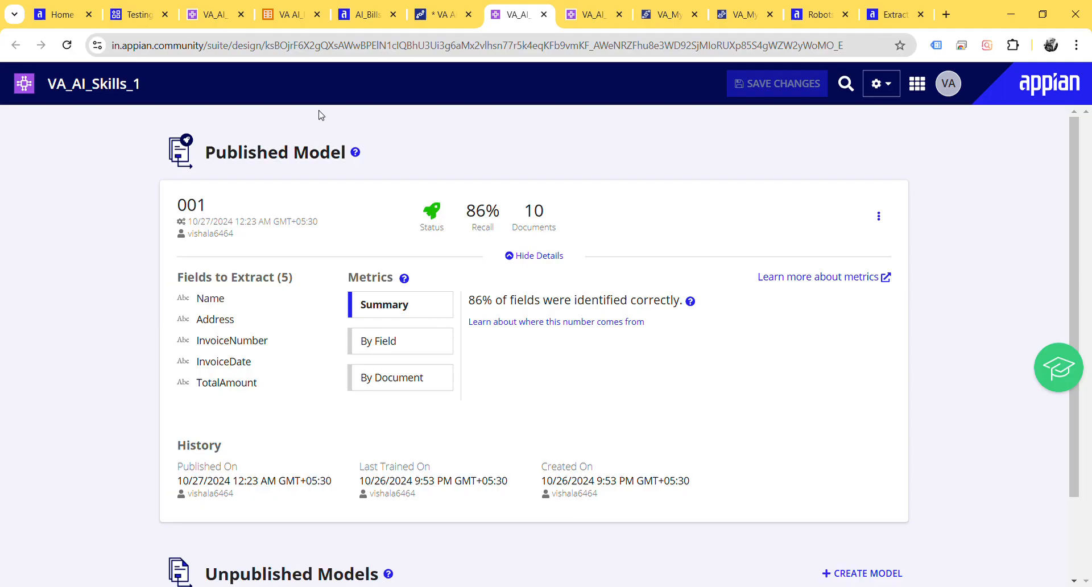
click(433, 15)
click(408, 393)
click(355, 253)
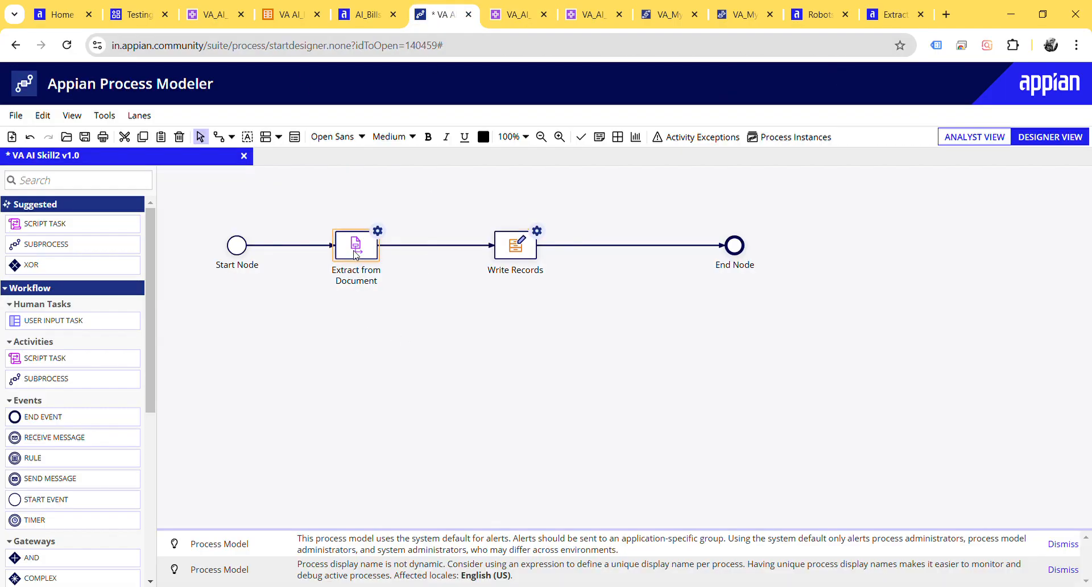
double_click(361, 251)
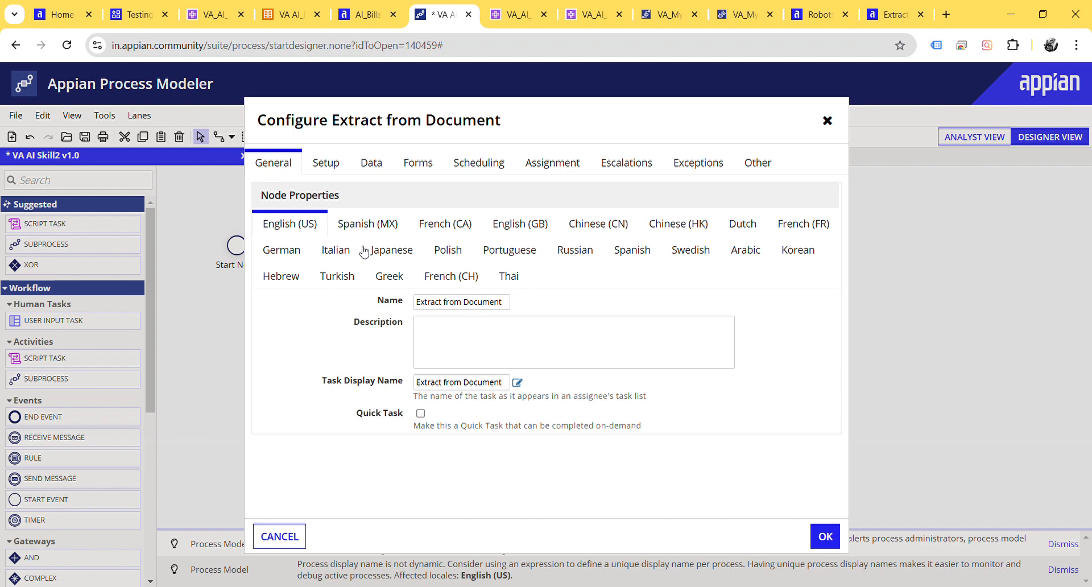
click(333, 164)
click(336, 225)
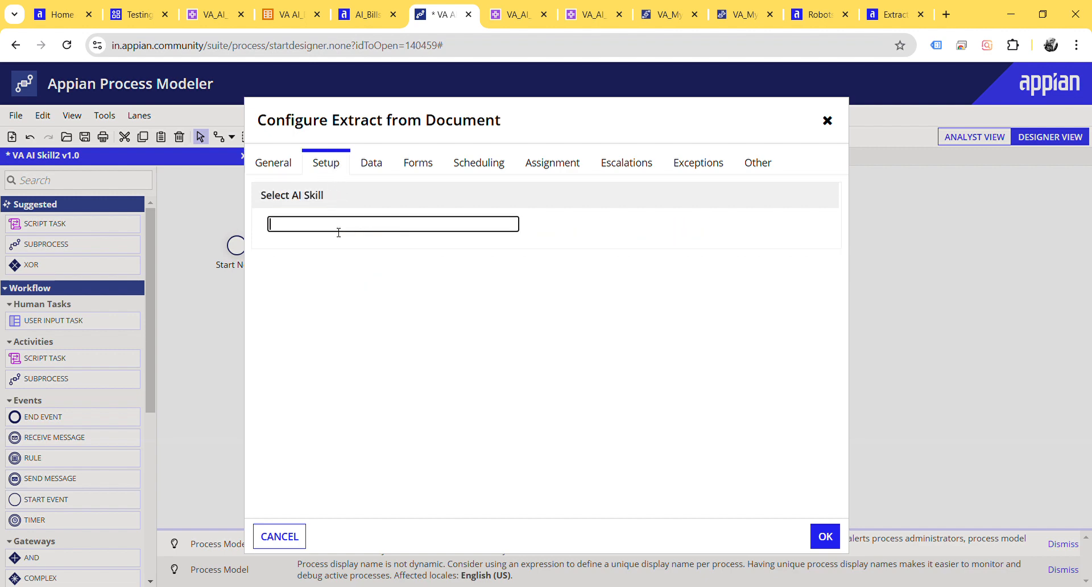
text(va)
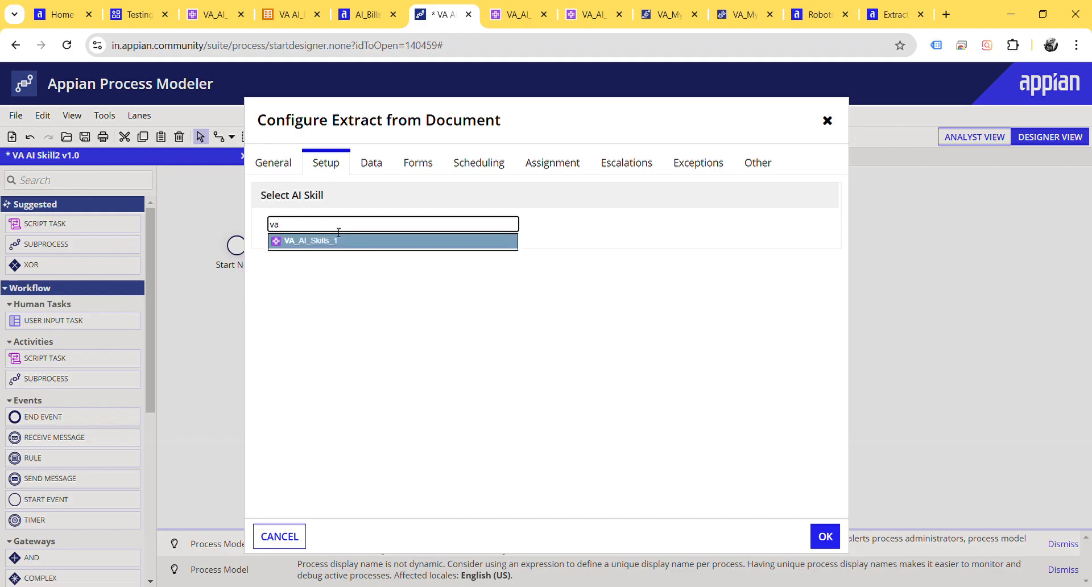
click(336, 242)
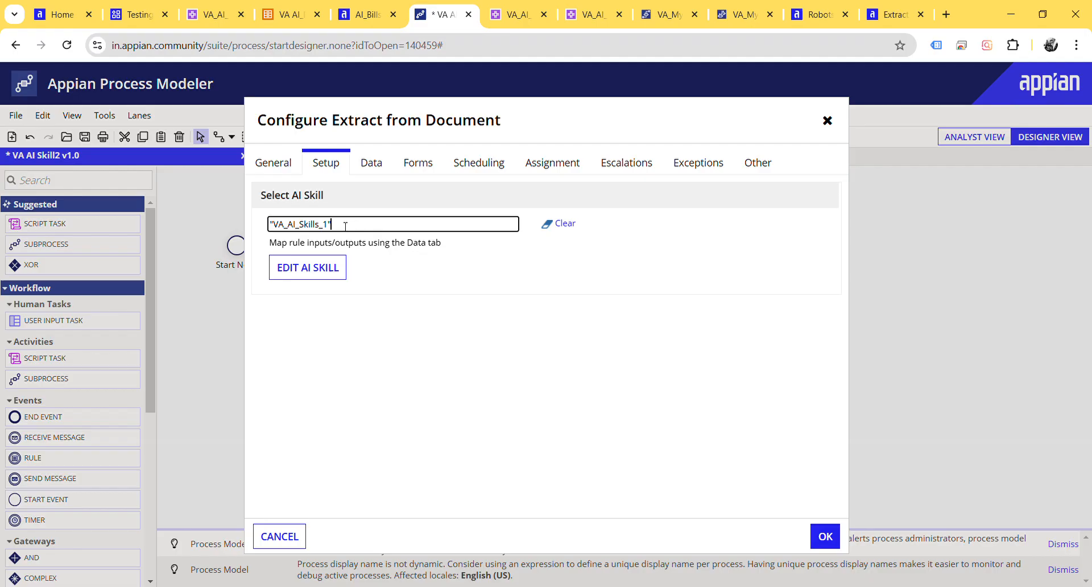
click(373, 162)
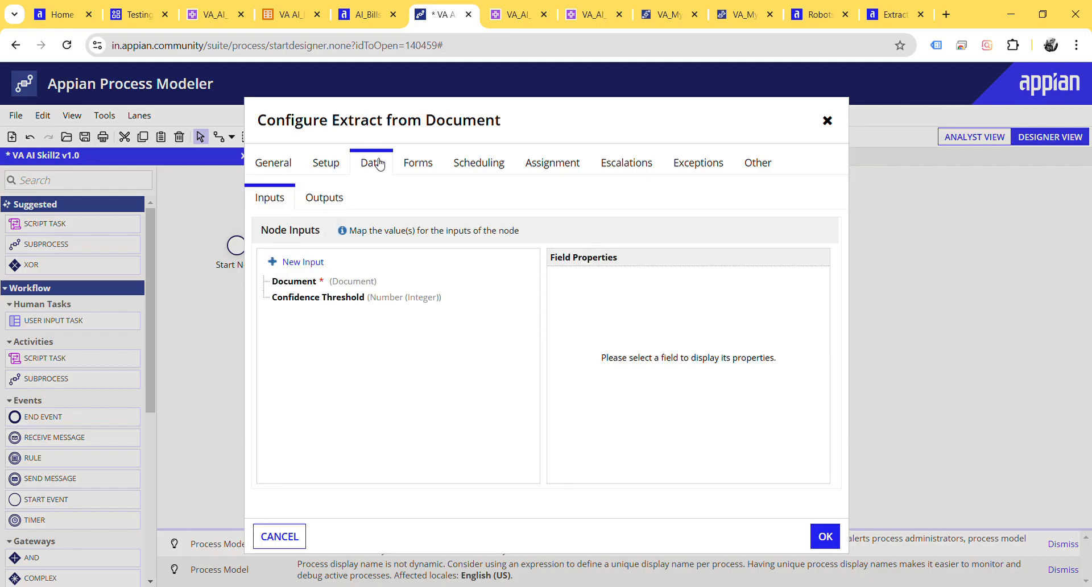
click(299, 282)
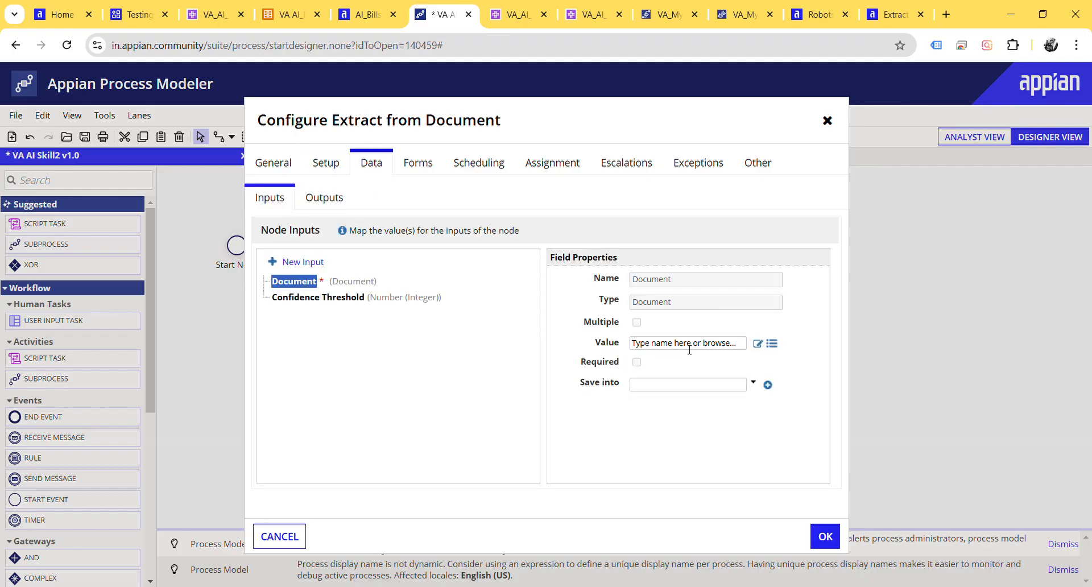
click(759, 344)
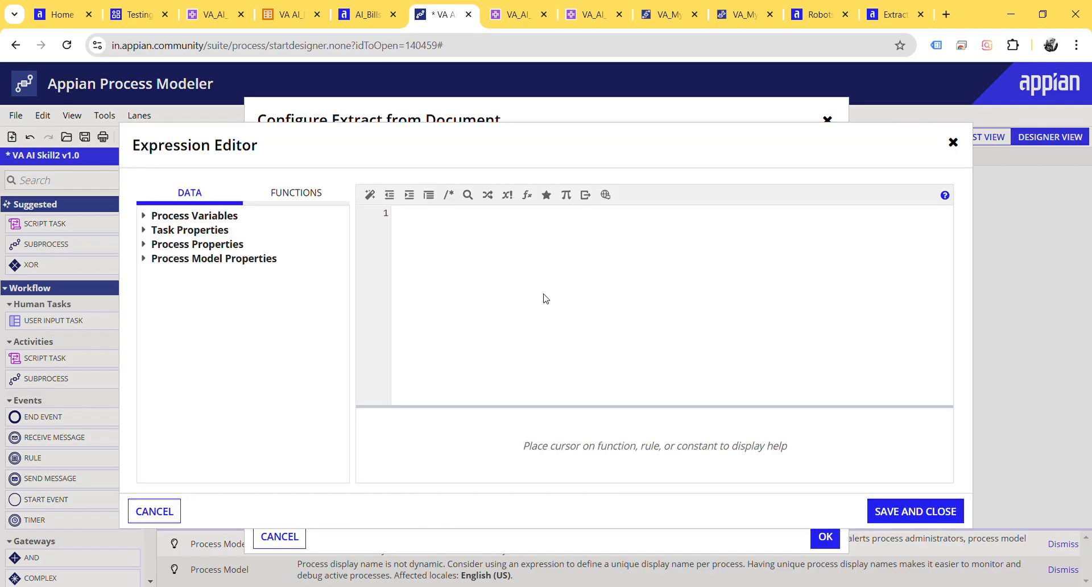
click(436, 259)
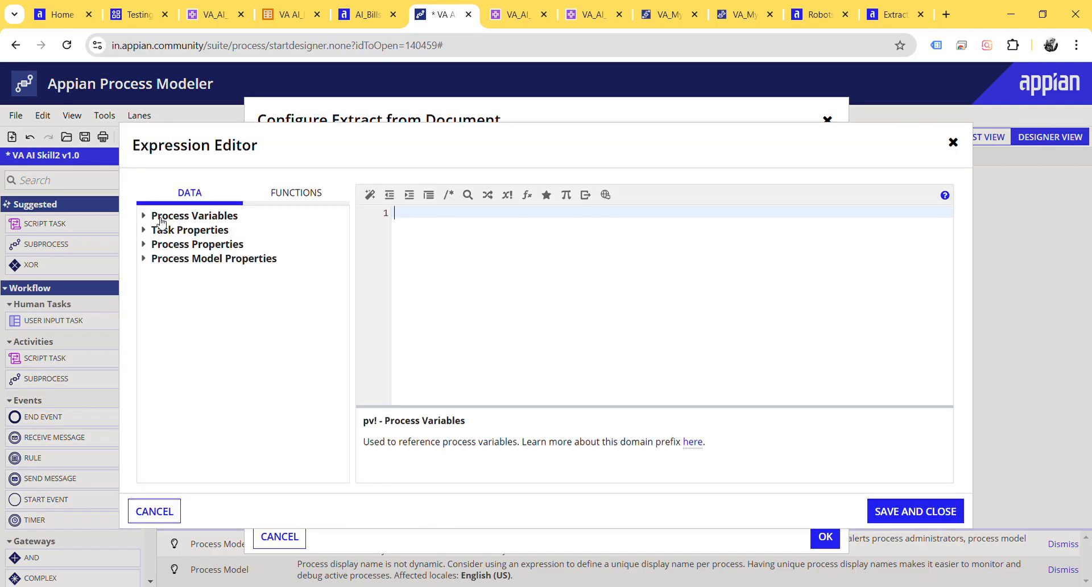
click(144, 216)
click(155, 232)
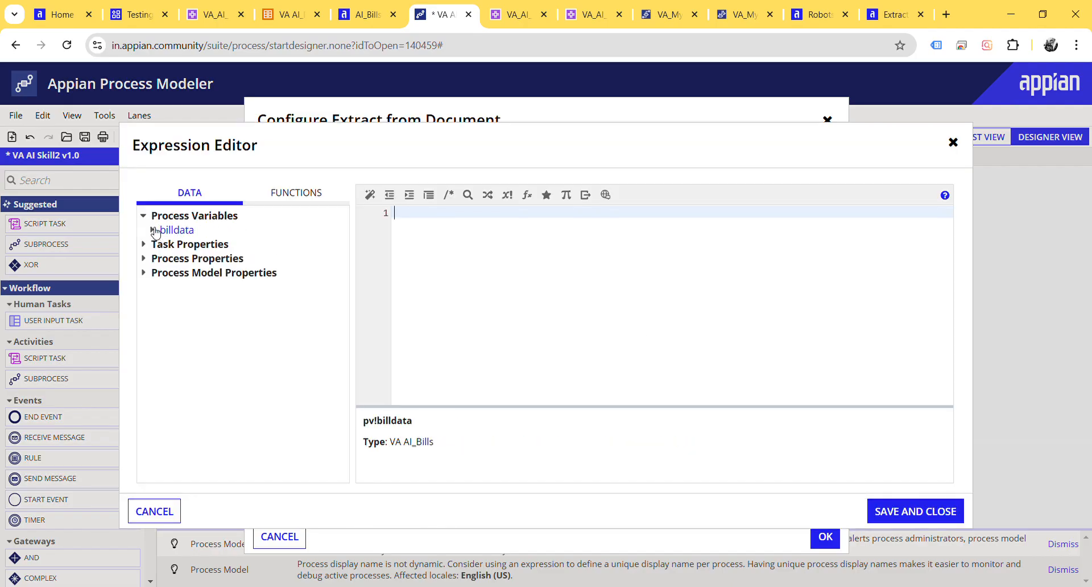
click(171, 510)
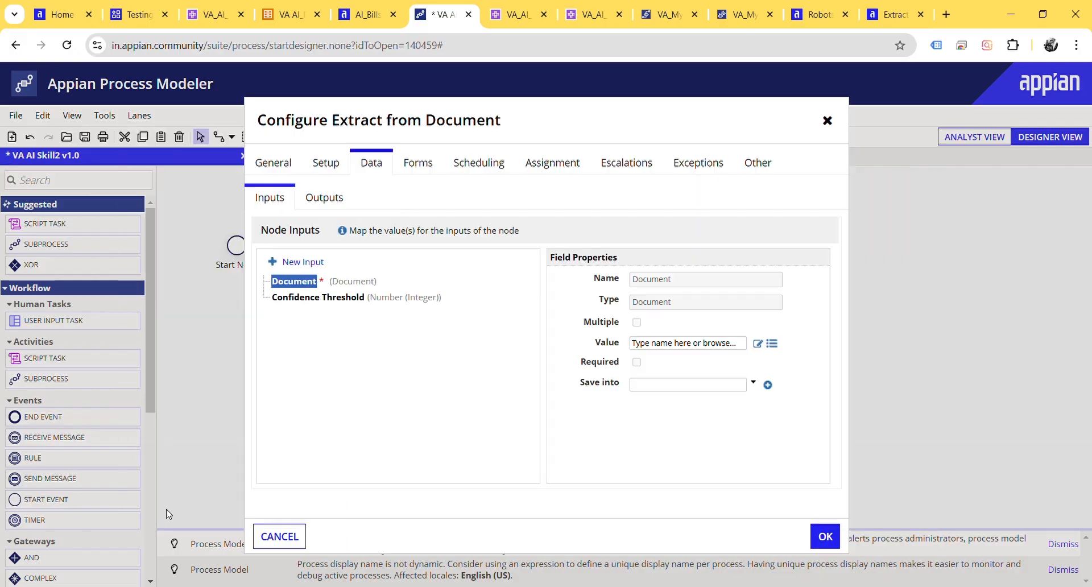
click(300, 545)
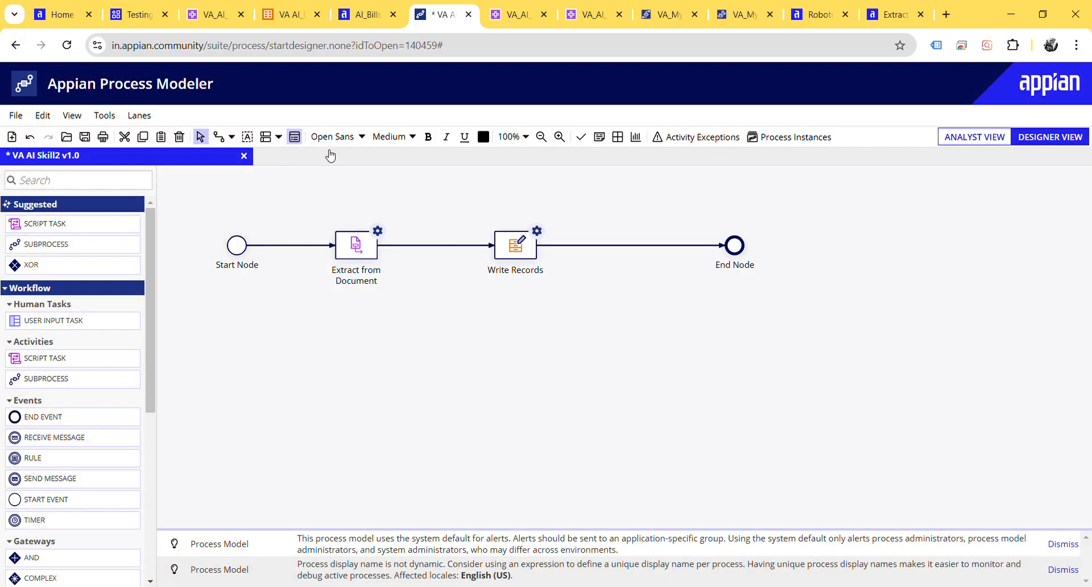
Step: Start a second process variable named document in the VA AI Skill2 process model properties
key(ctrl+shift+p)
click(353, 173)
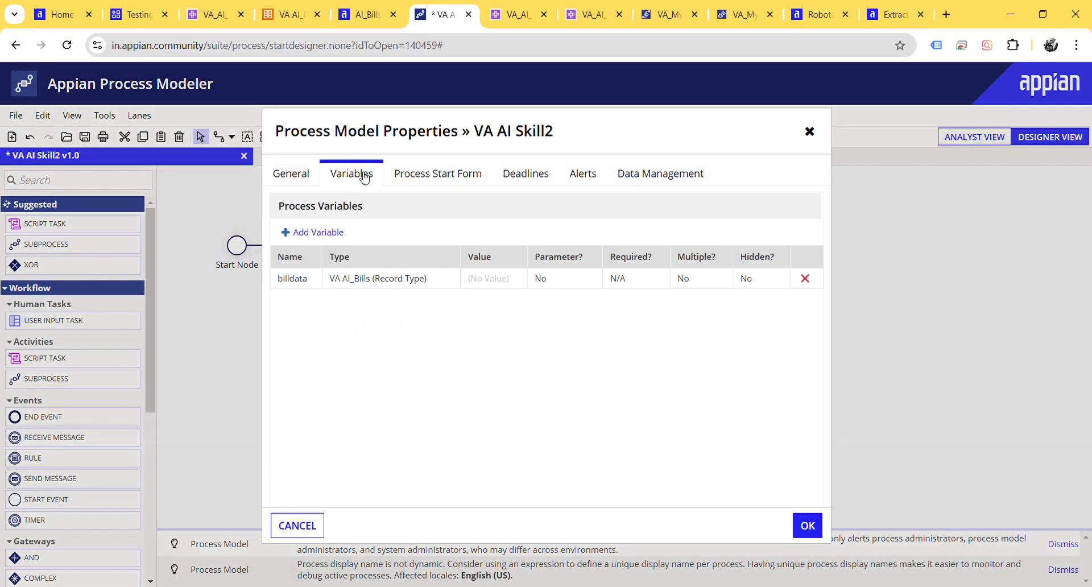
click(323, 232)
drag(498, 257, 431, 262)
text(document)
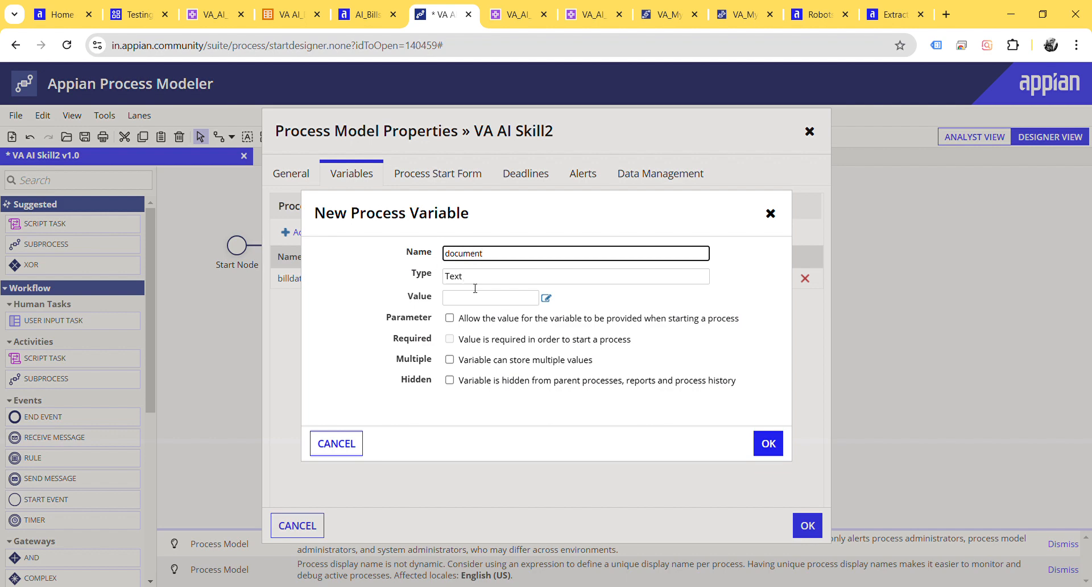
Step: Set the type of the document variable to Document, replacing the default Text type
click(475, 282)
key(ctrl+a)
key(BackSpace)
text(do)
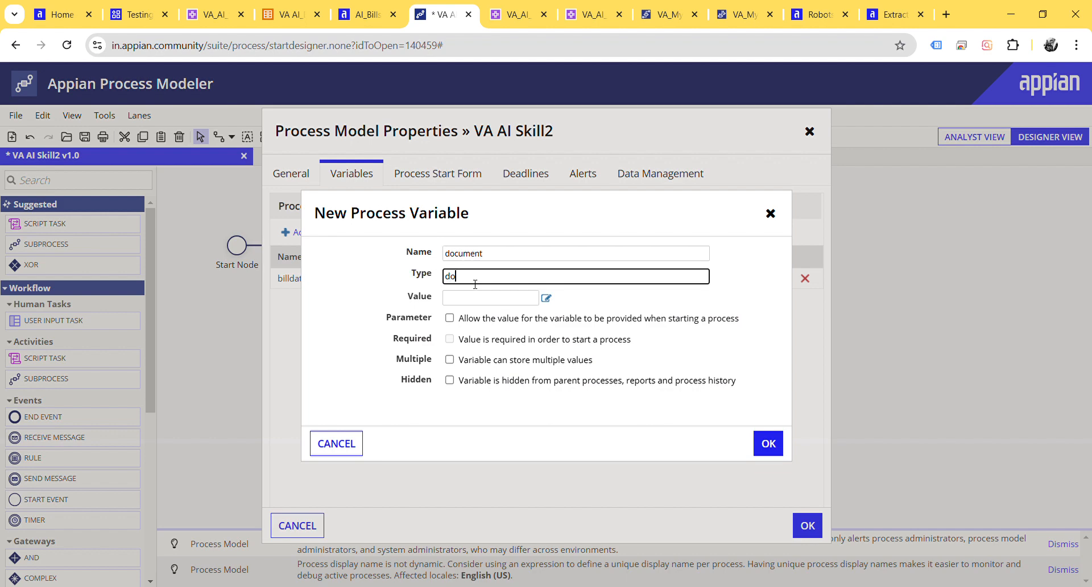
text(cum)
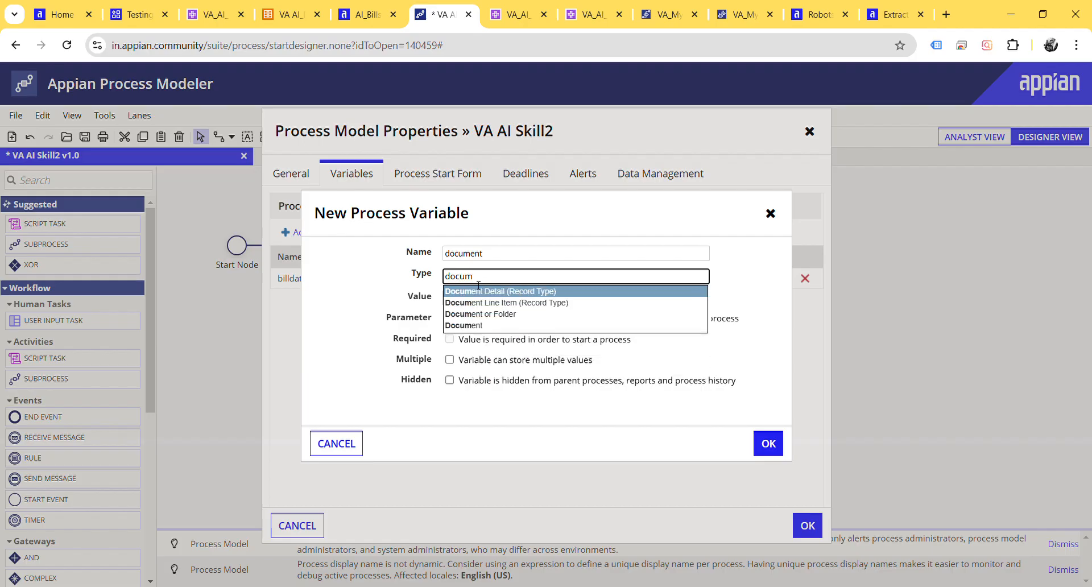
key(Down)
key(Down)
key(Down)
key(Return)
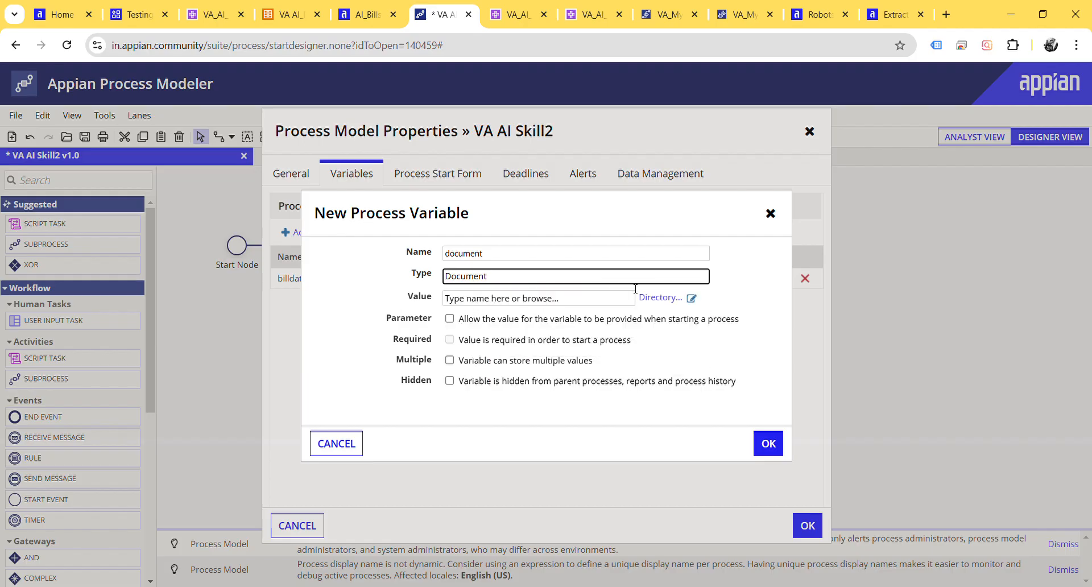
Step: Set the document variable's value to the tax invoice constant starting with cons!VA_INVOICE_TAX_AUG_0298, and save the variable and the model properties
click(691, 297)
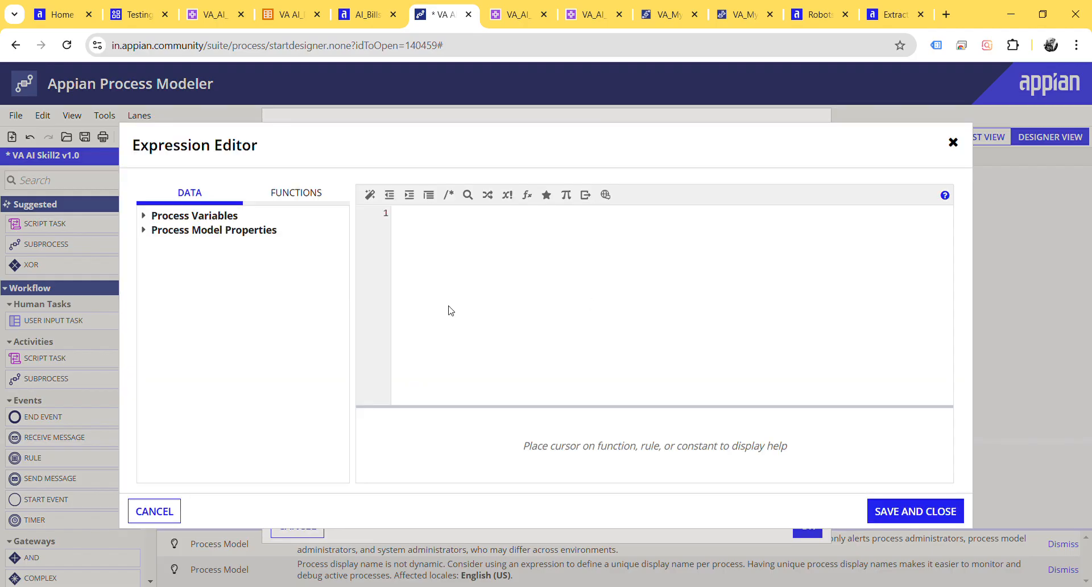
click(432, 264)
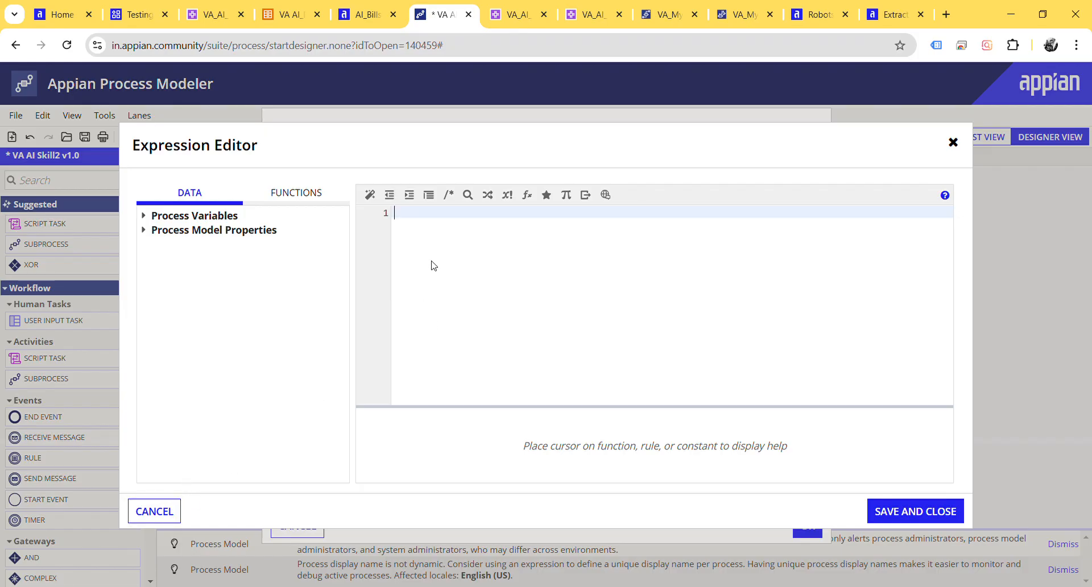
text(cons!va)
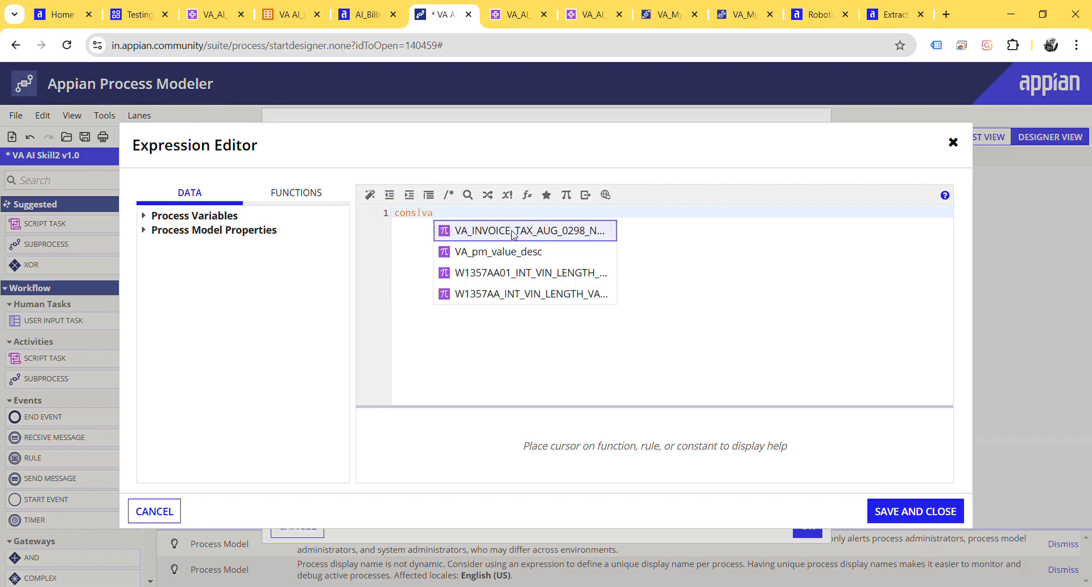
click(509, 231)
click(884, 510)
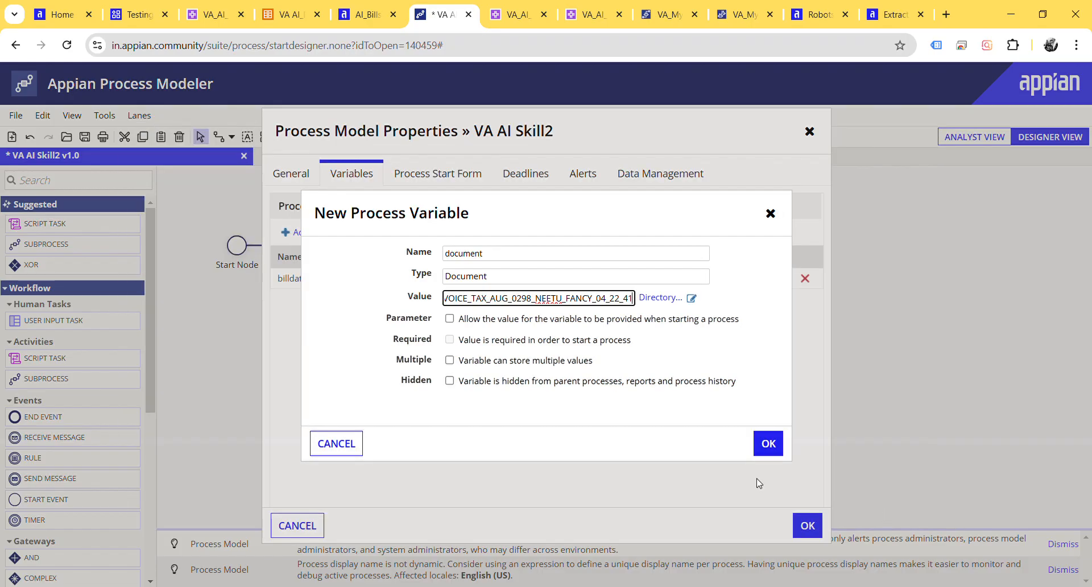
click(768, 442)
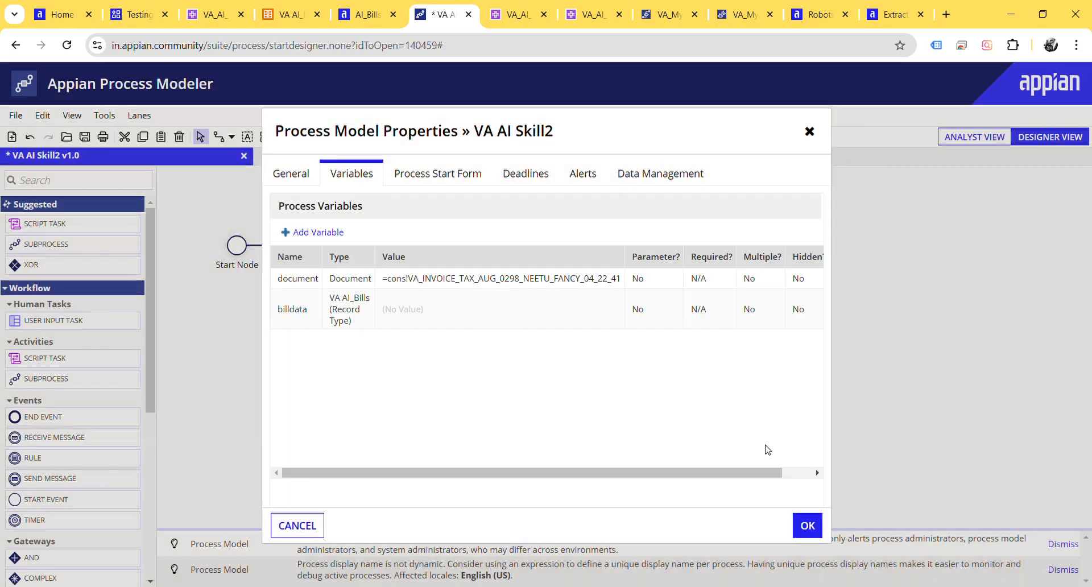
click(807, 525)
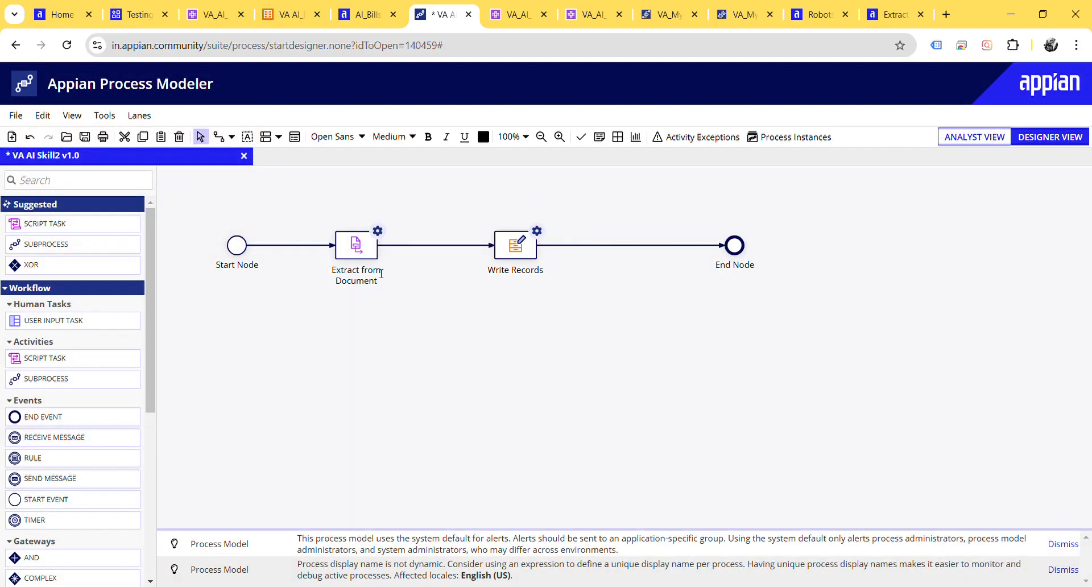
Step: Set the AI skill of the Extract from Document node to VA_AI_Skills_1
double_click(362, 258)
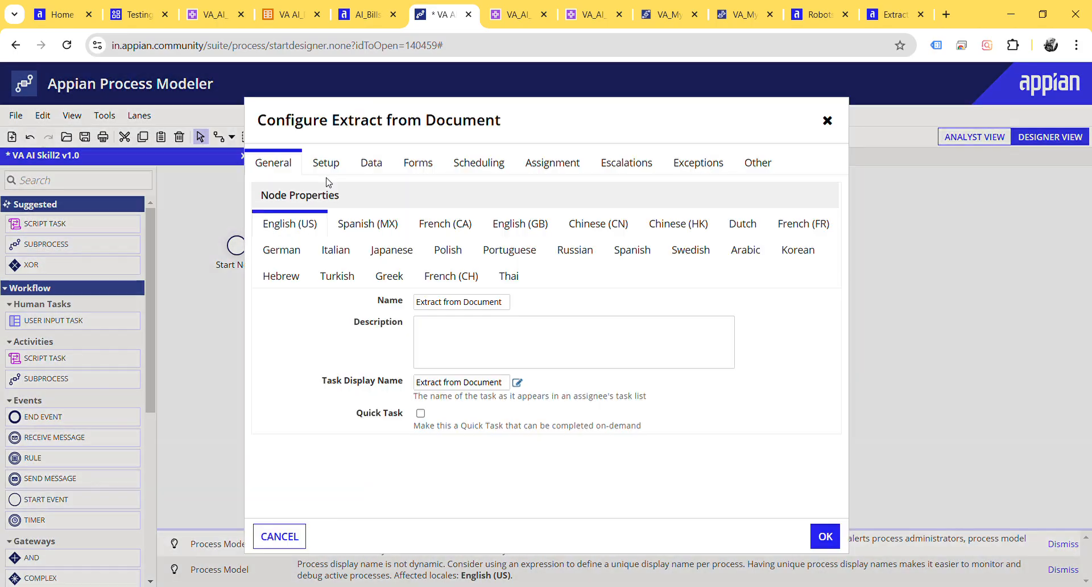
click(321, 163)
click(346, 227)
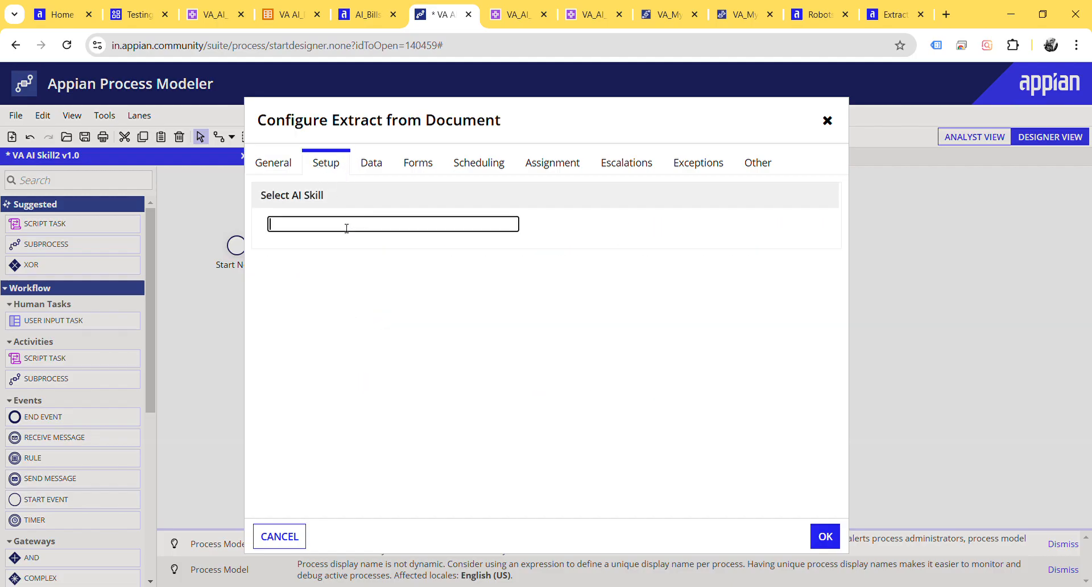
text(va)
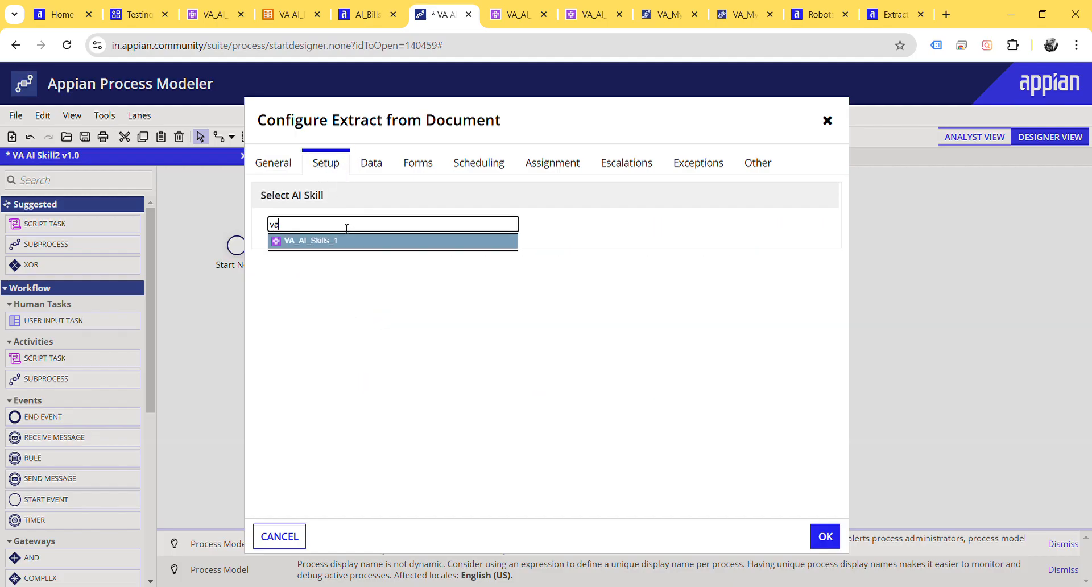
click(346, 241)
Step: Map the Extract from Document node's Document input to the process variable pv!document
click(376, 165)
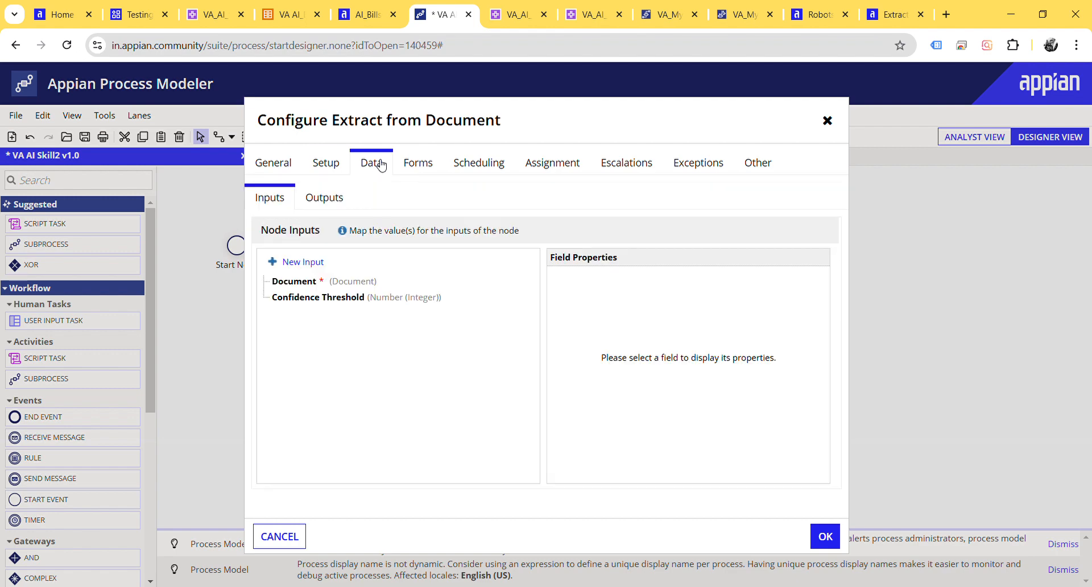
click(308, 288)
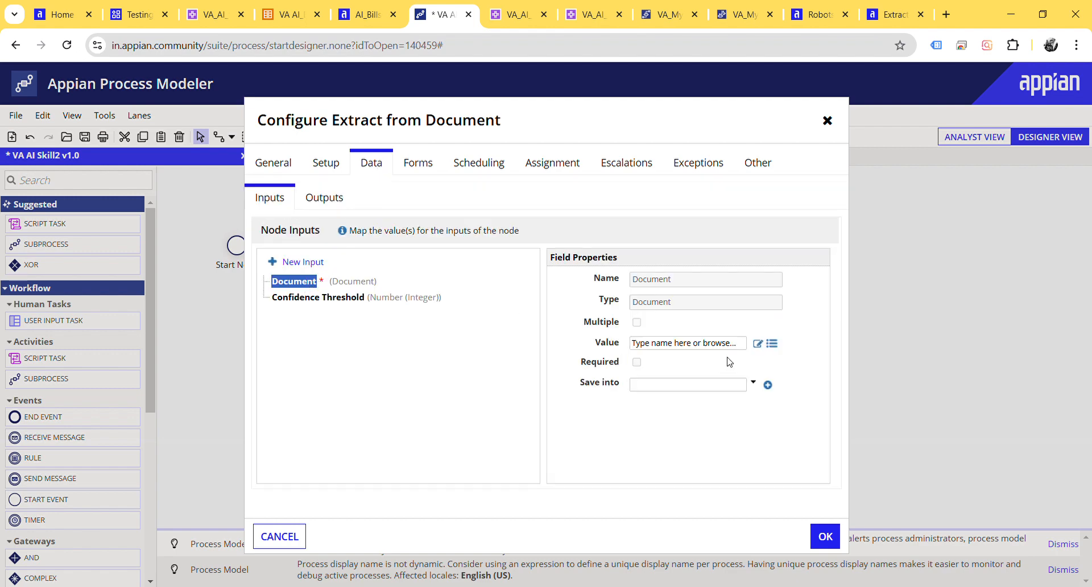
click(758, 344)
click(213, 217)
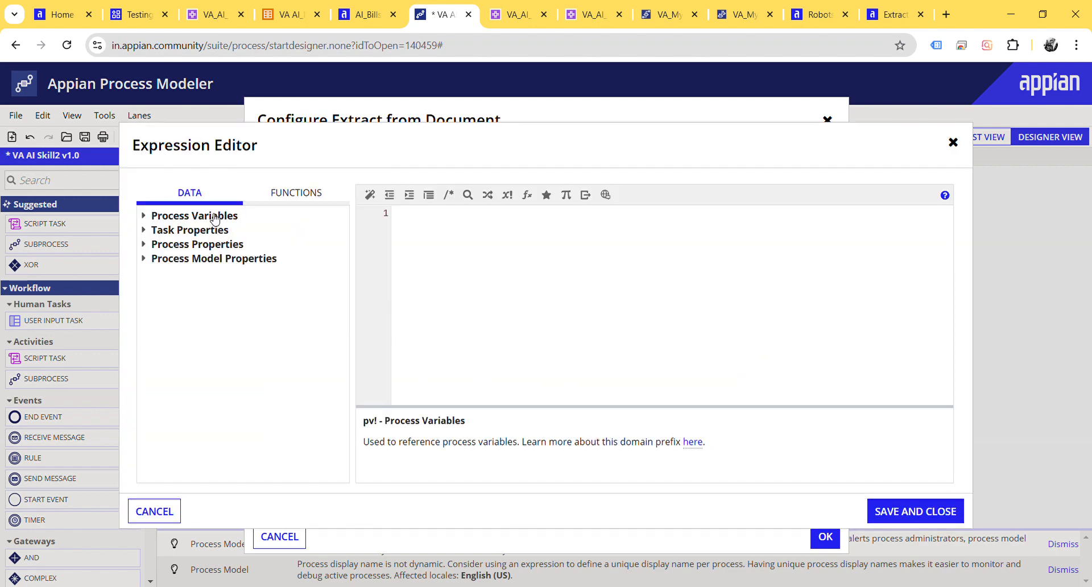
click(184, 245)
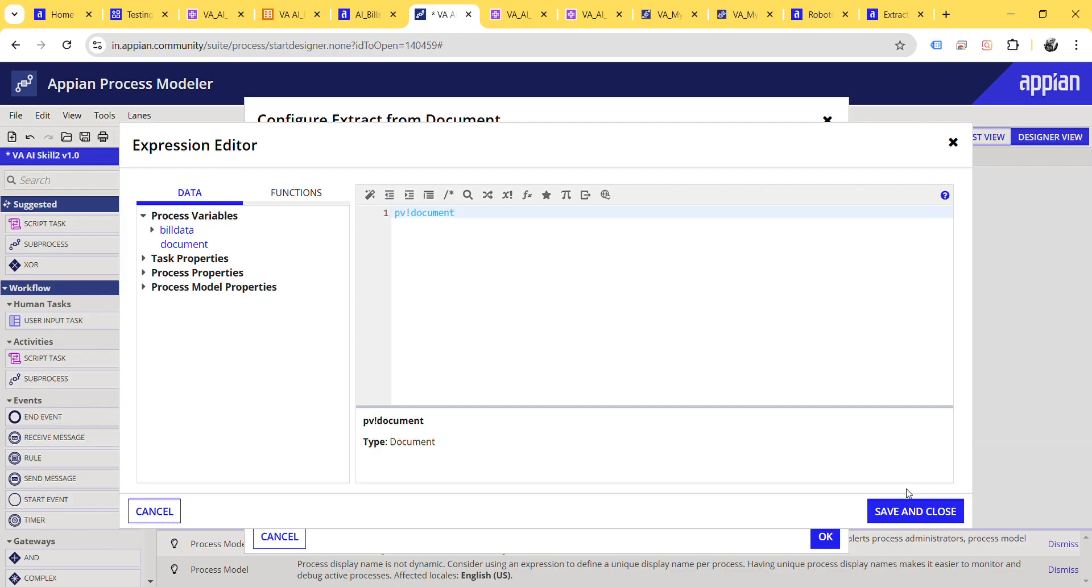
click(914, 512)
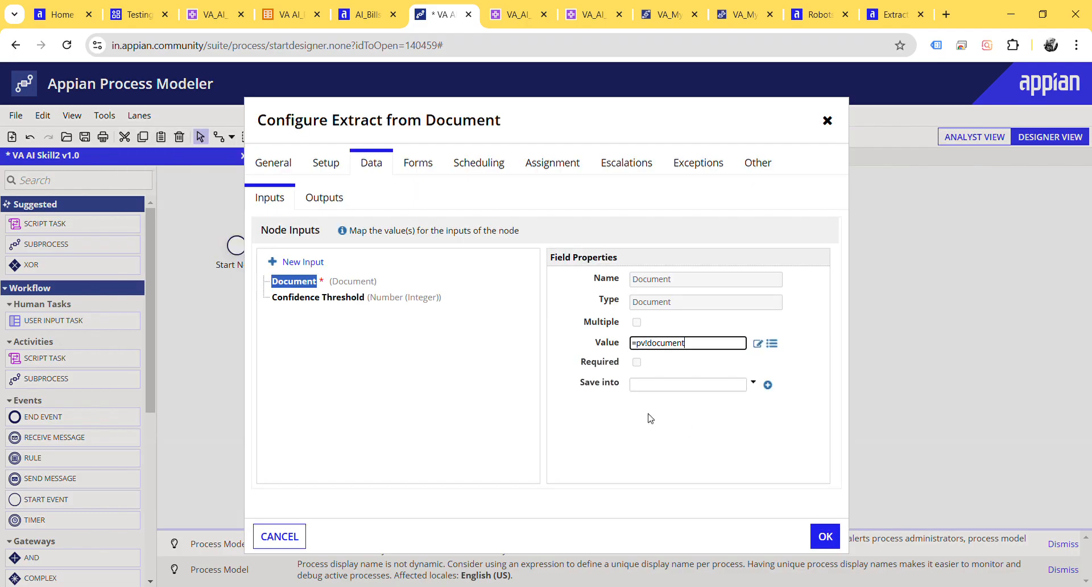
Step: Store the node's Doc Extraction Id output in a new Text process variable named DocExtractionId
click(322, 200)
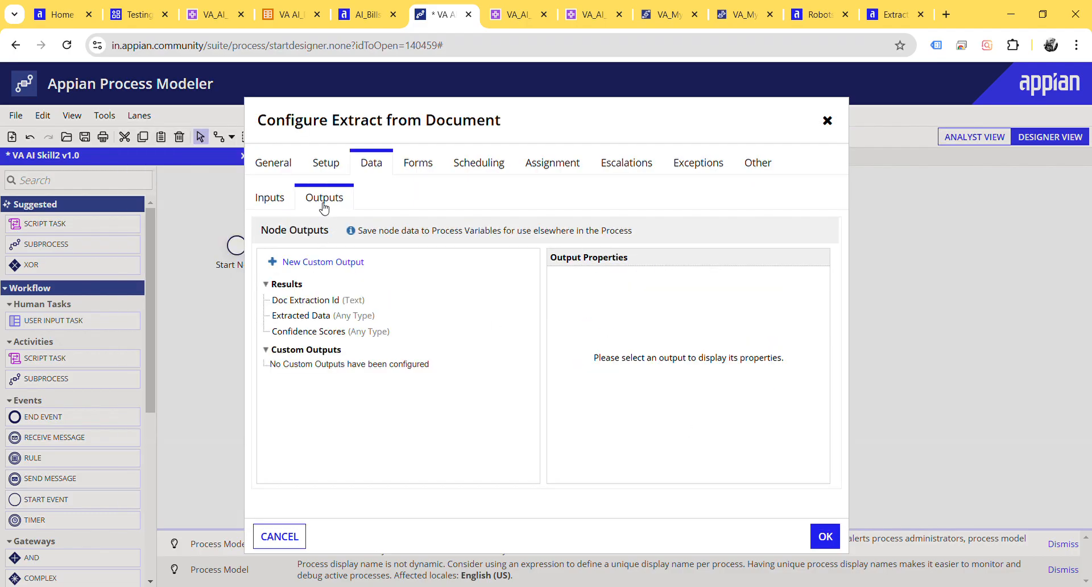
click(306, 301)
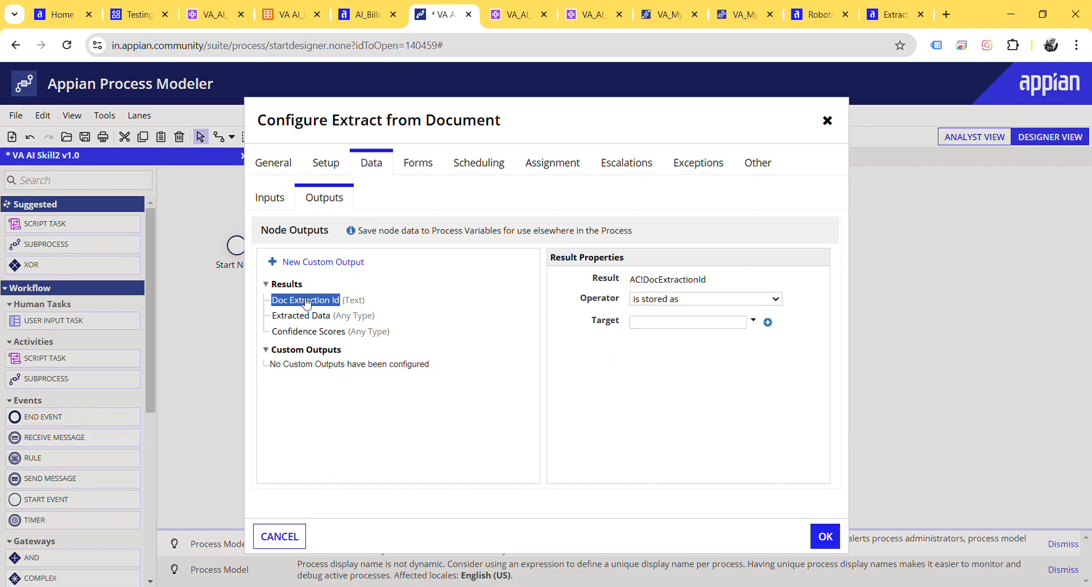
click(770, 325)
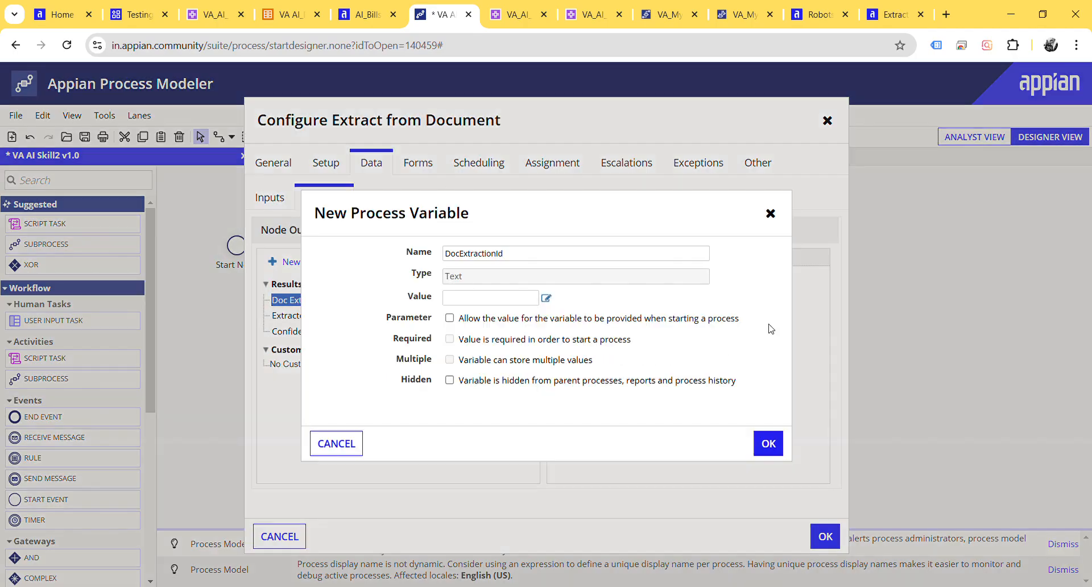
click(768, 443)
Step: Store the node's Extracted Data output in the existing billdata variable and confirm the Extract from Document configuration
click(306, 317)
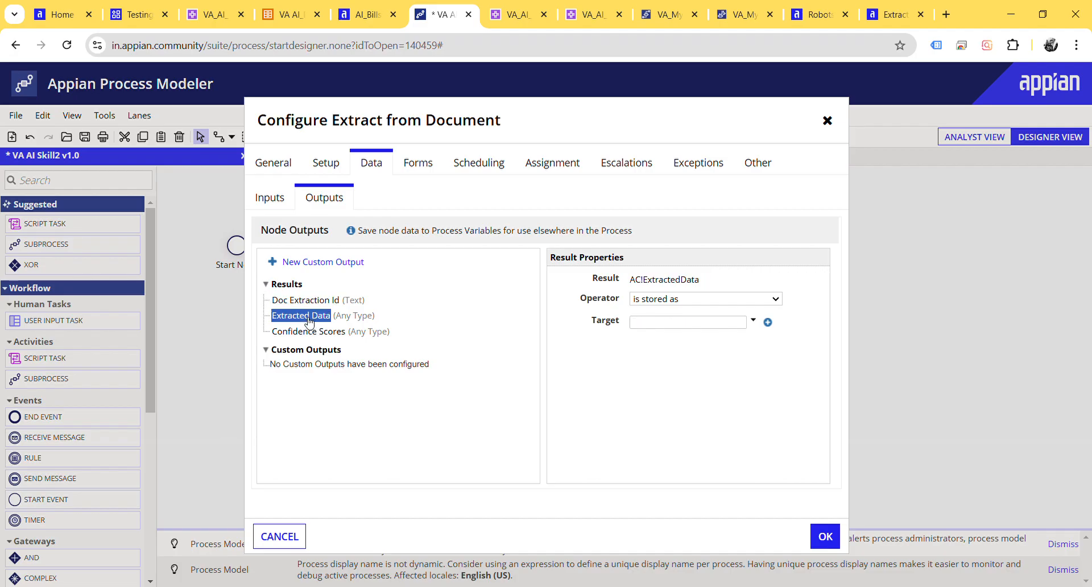
click(767, 322)
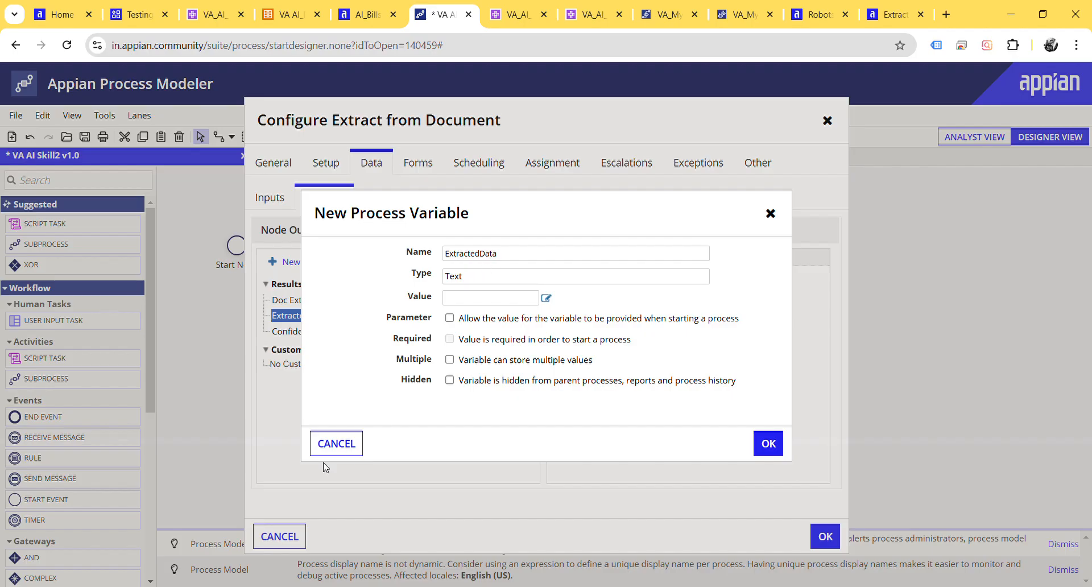
click(342, 444)
click(754, 321)
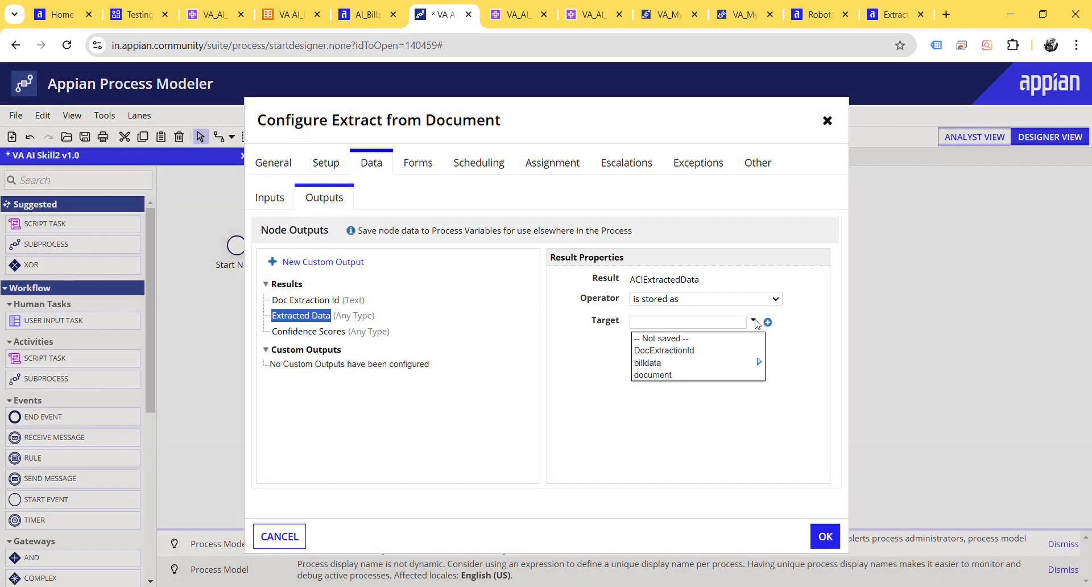
mouse_move(701, 370)
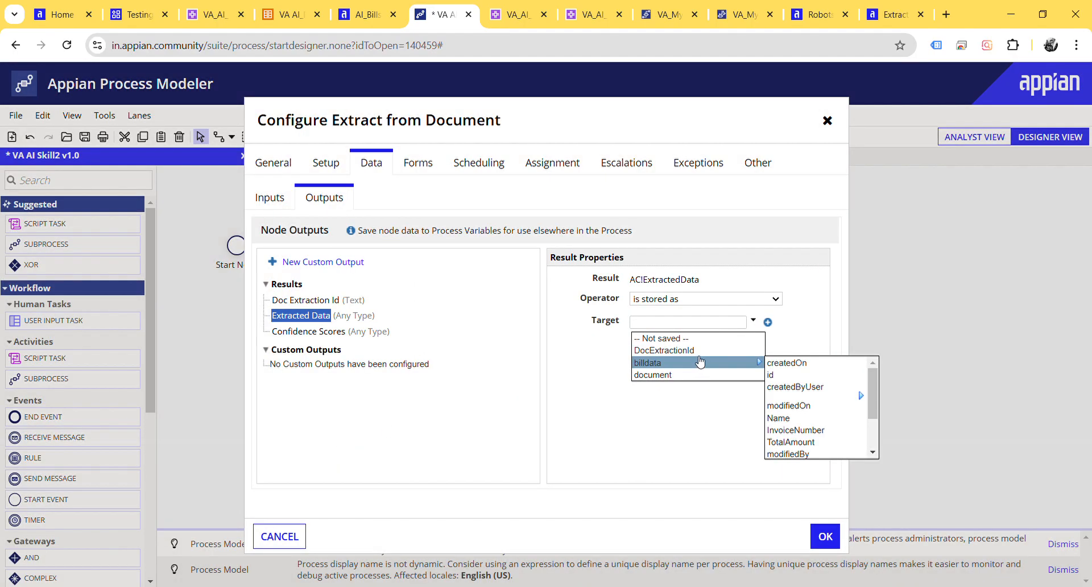
click(694, 364)
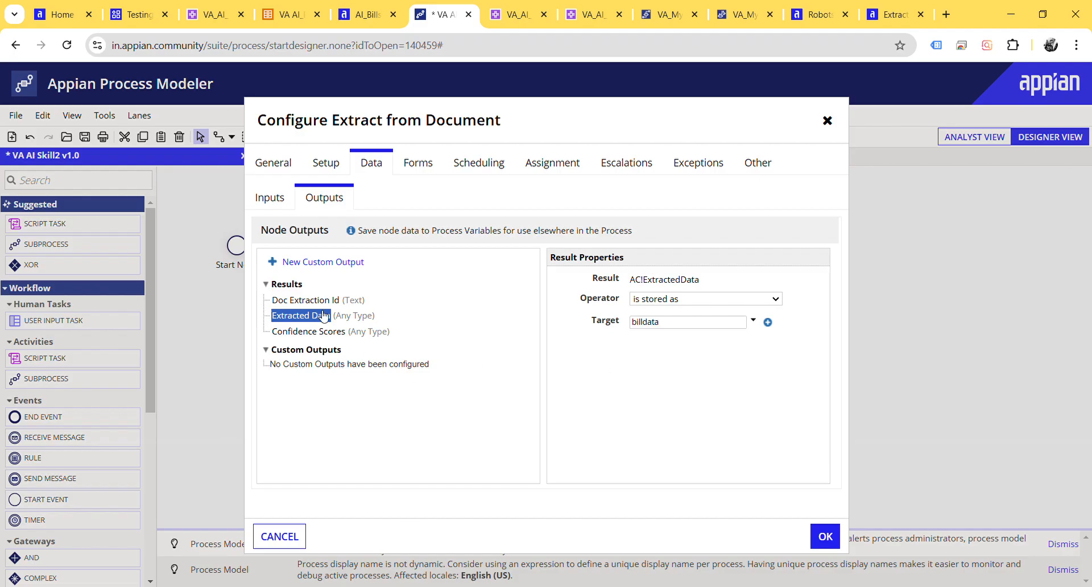
click(824, 537)
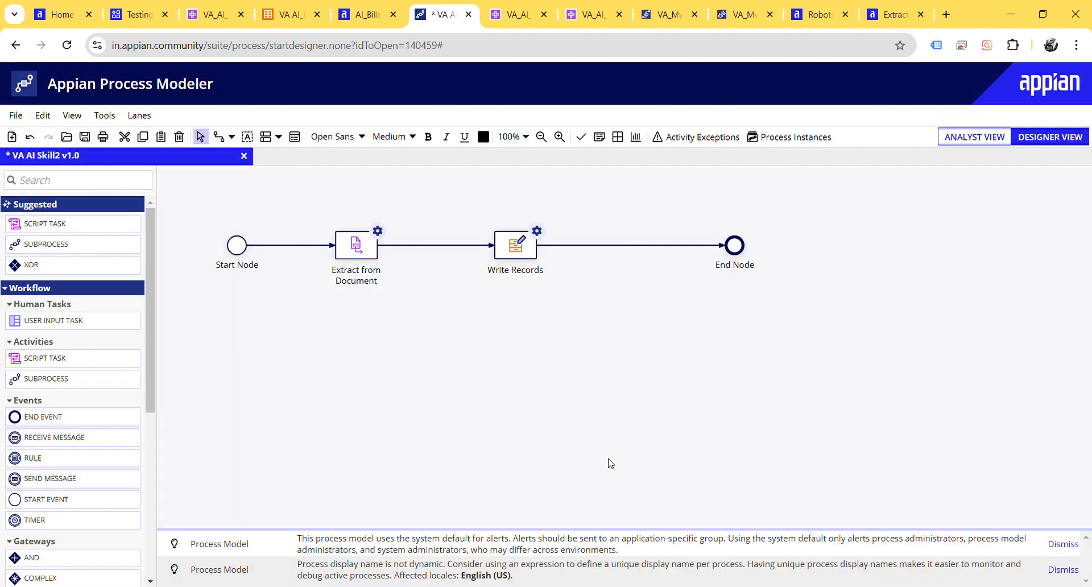
Step: Set the Records Input of the Write Records node to billdata and confirm the node configuration
double_click(521, 246)
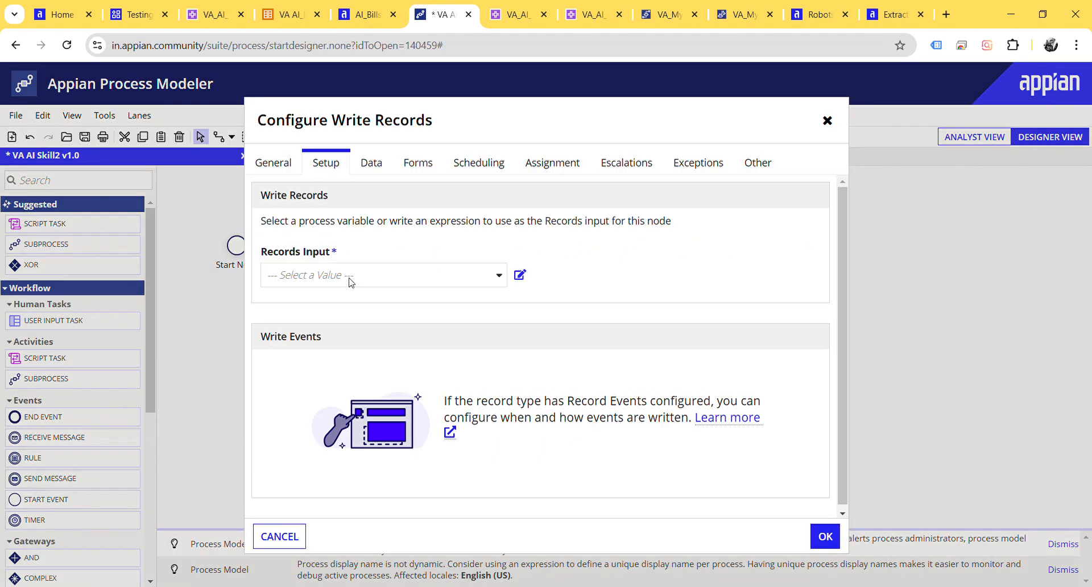
click(352, 281)
click(358, 318)
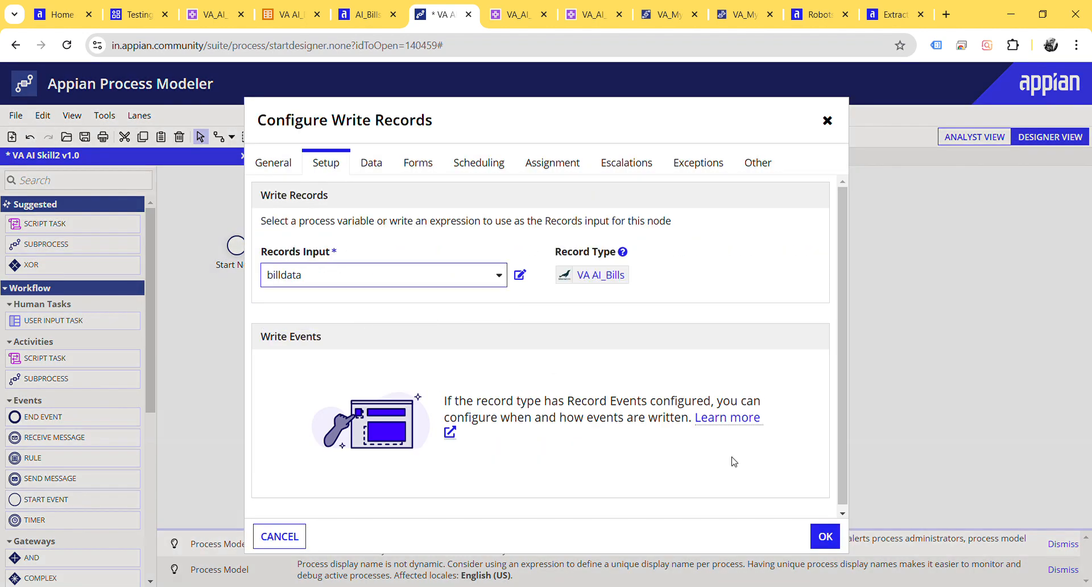
click(825, 535)
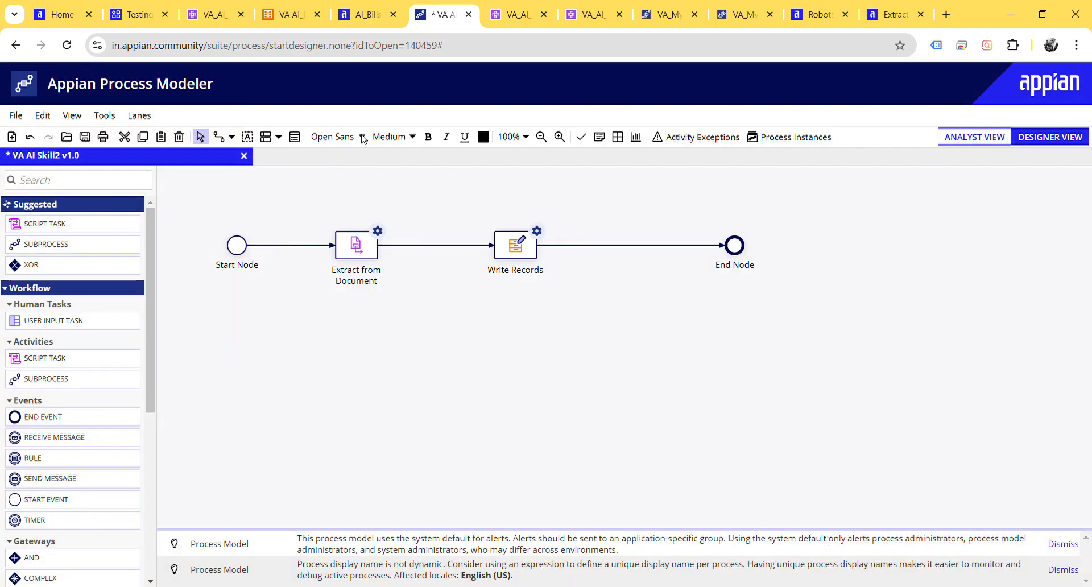
Step: Check the existing entries in the AI_Billses record list and return to the VA AI Skill2 process model
click(288, 13)
click(348, 6)
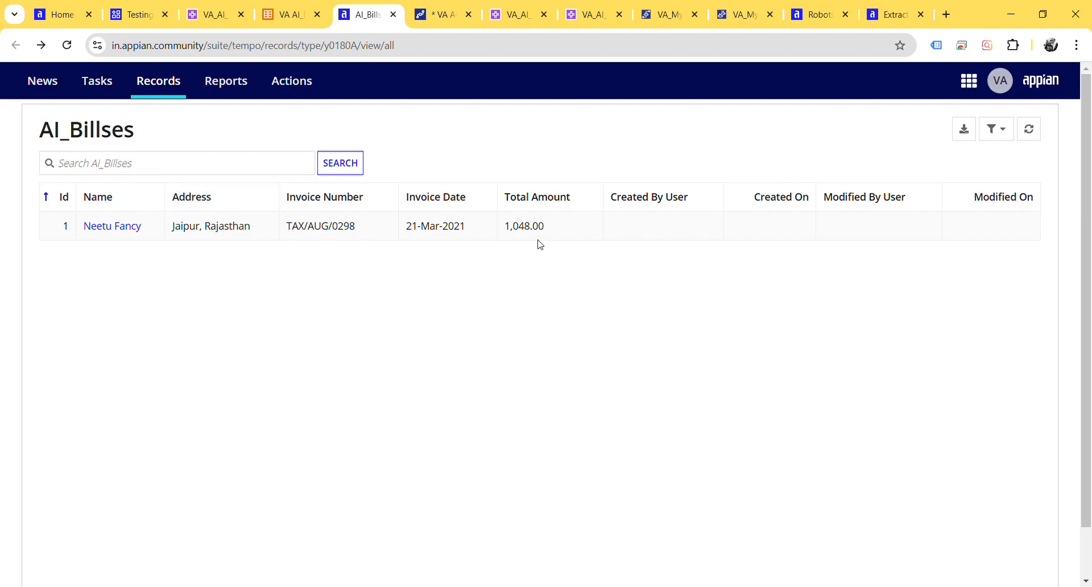
click(452, 8)
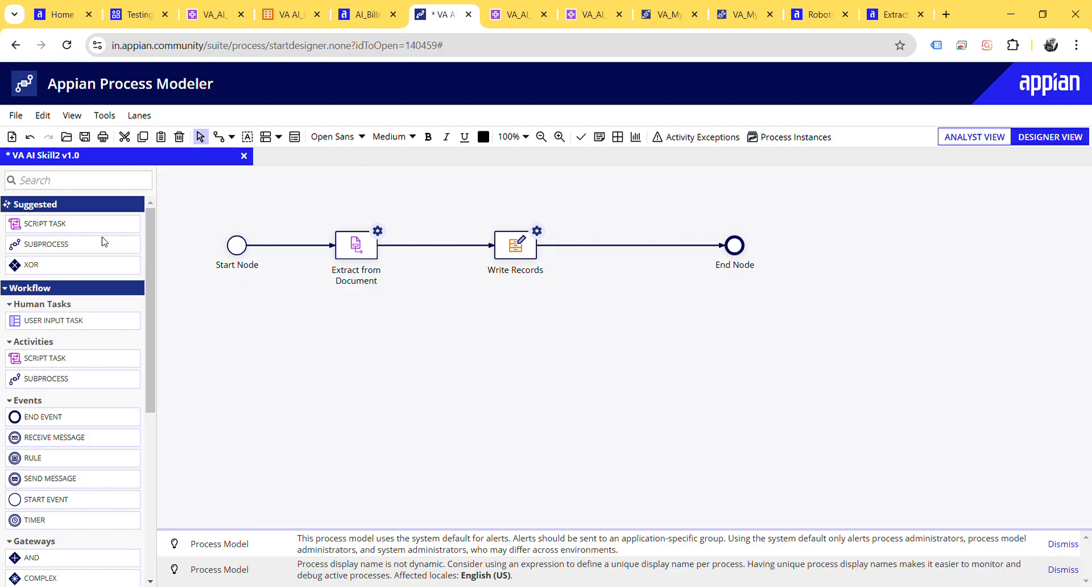
Step: Save and publish the VA AI Skill2 process model and start the process for debugging
click(17, 117)
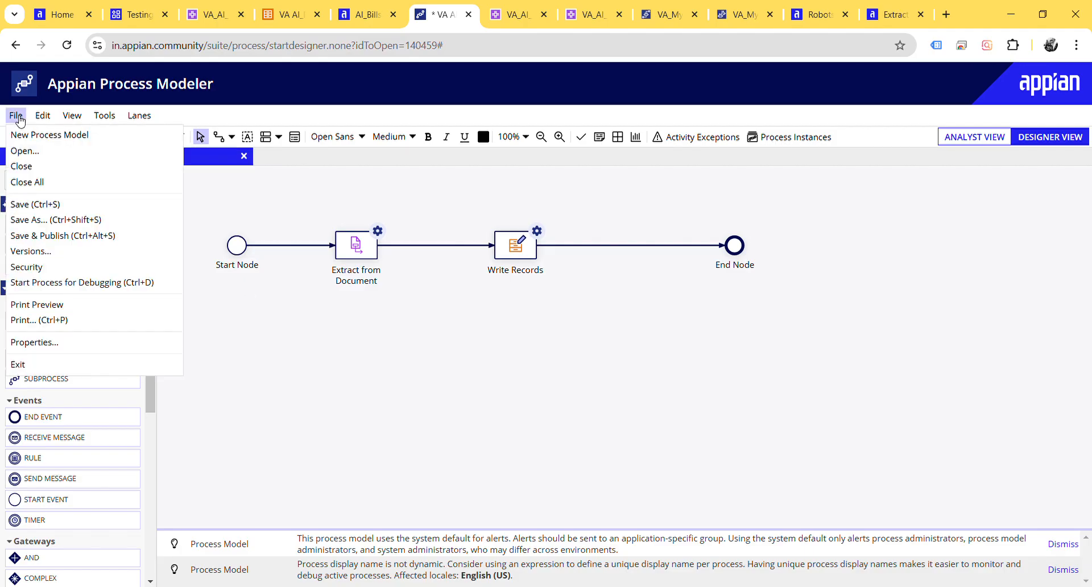
click(94, 236)
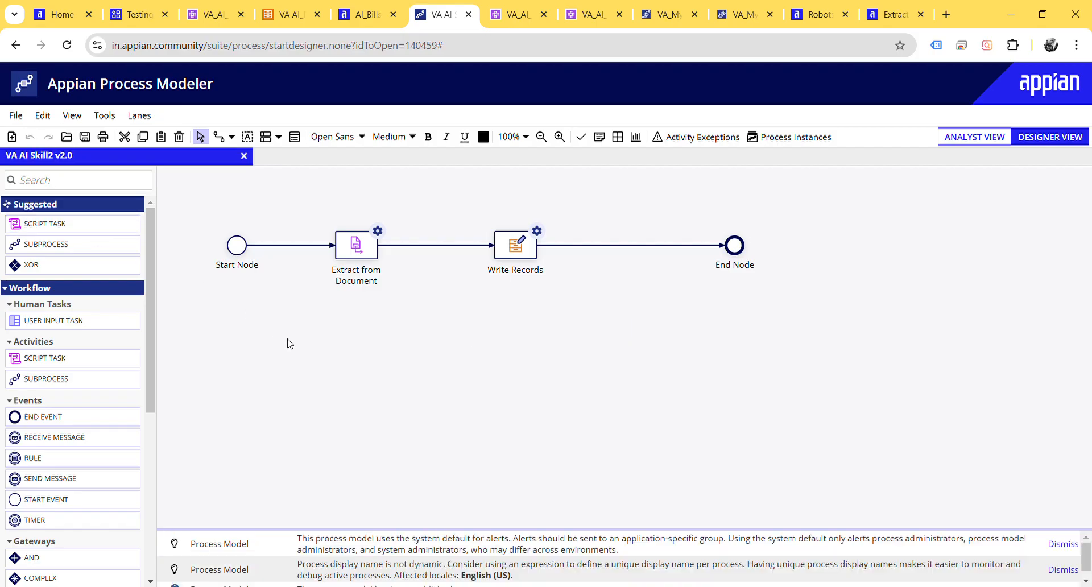
click(21, 122)
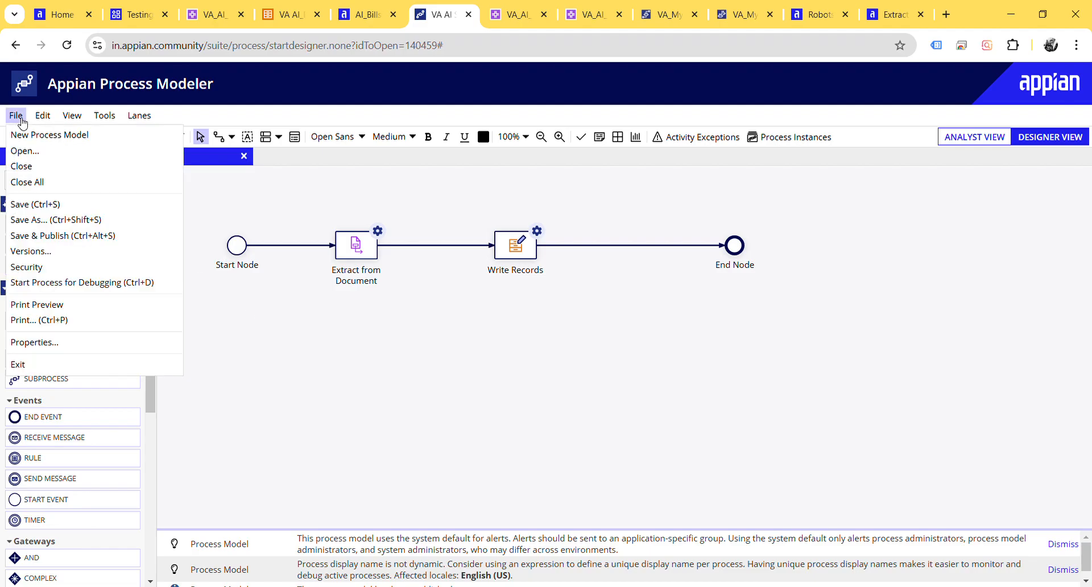
click(105, 287)
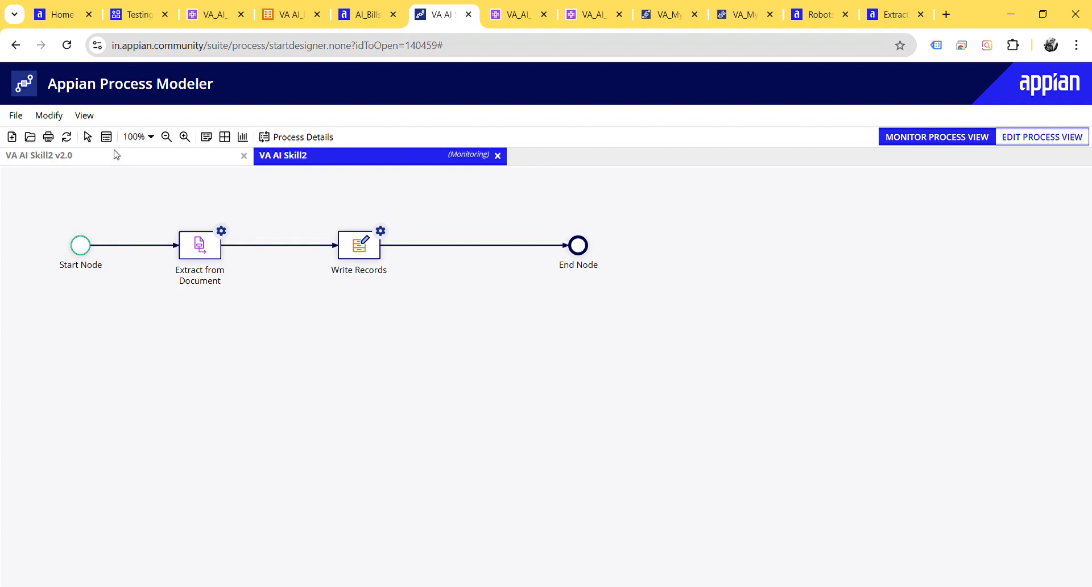
Step: Refresh the monitored VA AI Skill2 process and inspect its process variable values to follow the run's progress
click(66, 137)
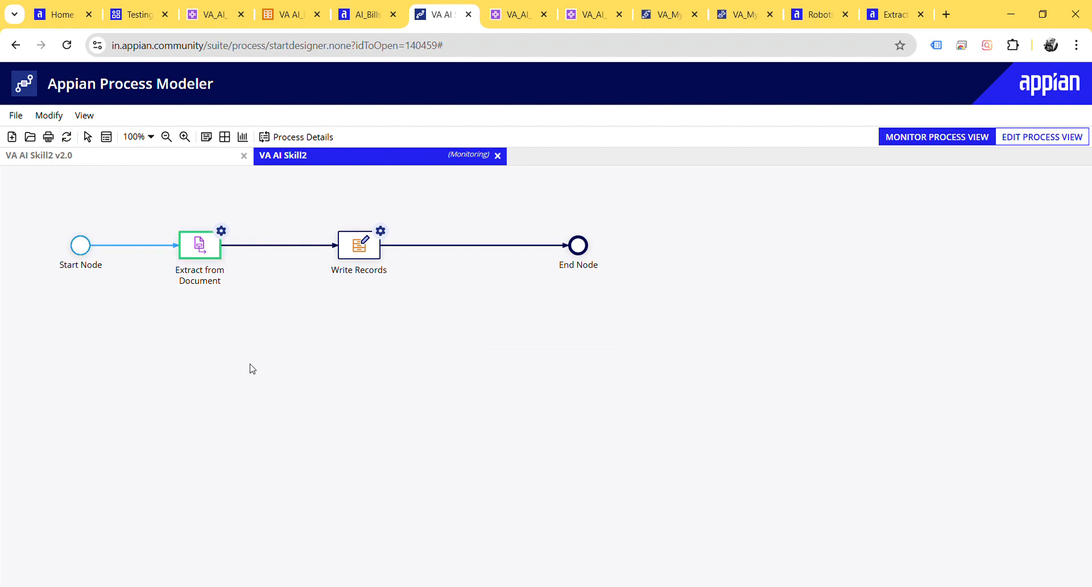
click(106, 137)
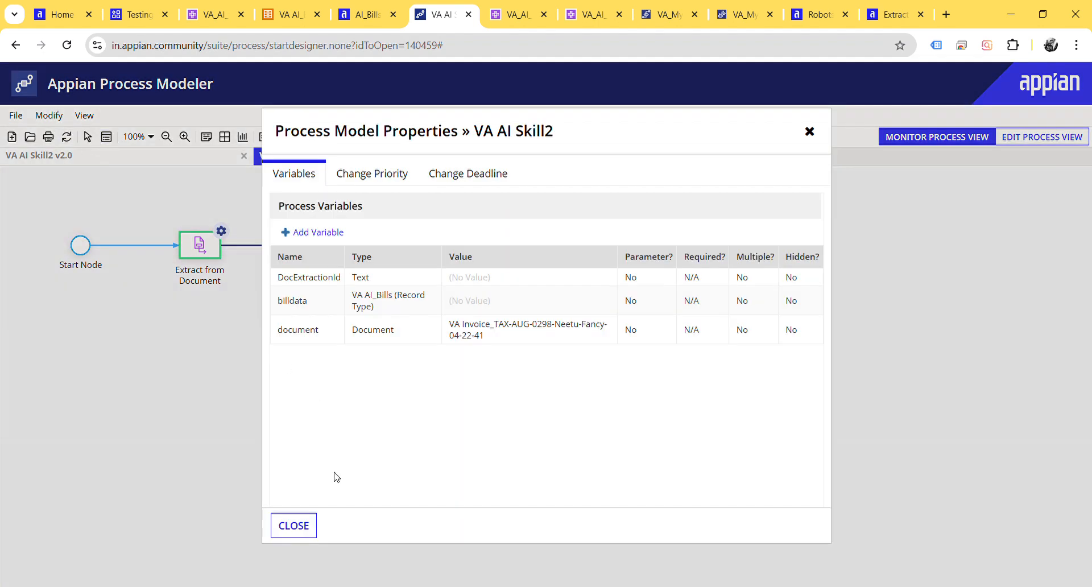
click(294, 524)
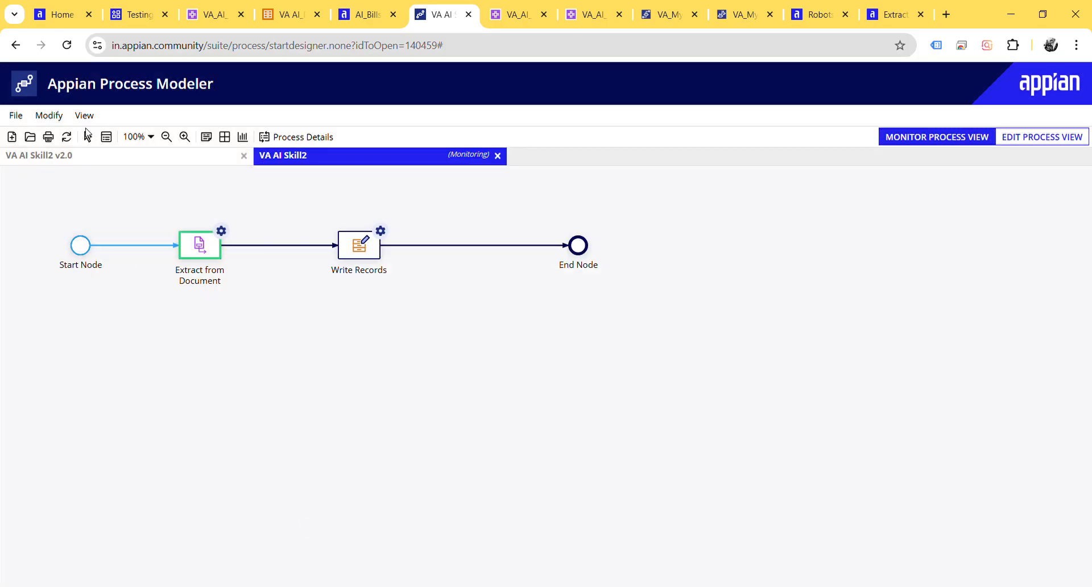
click(68, 137)
click(66, 137)
Step: Examine the published model metrics of the VA_AI_Skills_1 AI skill, from the summary to the by-field scores for TotalAmount
click(220, 14)
scroll(396, 365, down, 3)
click(518, 14)
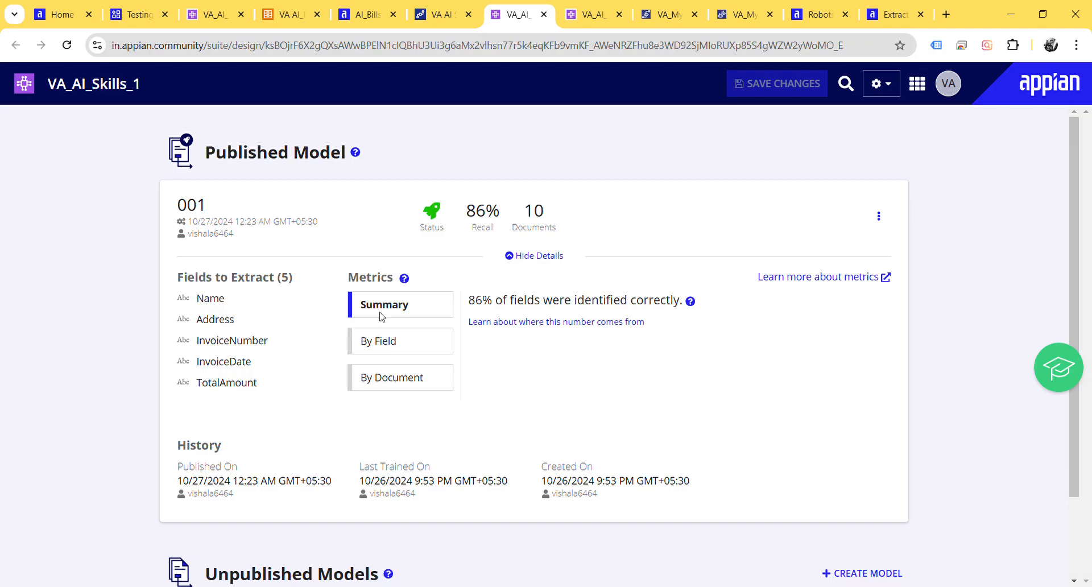
drag(469, 300, 573, 299)
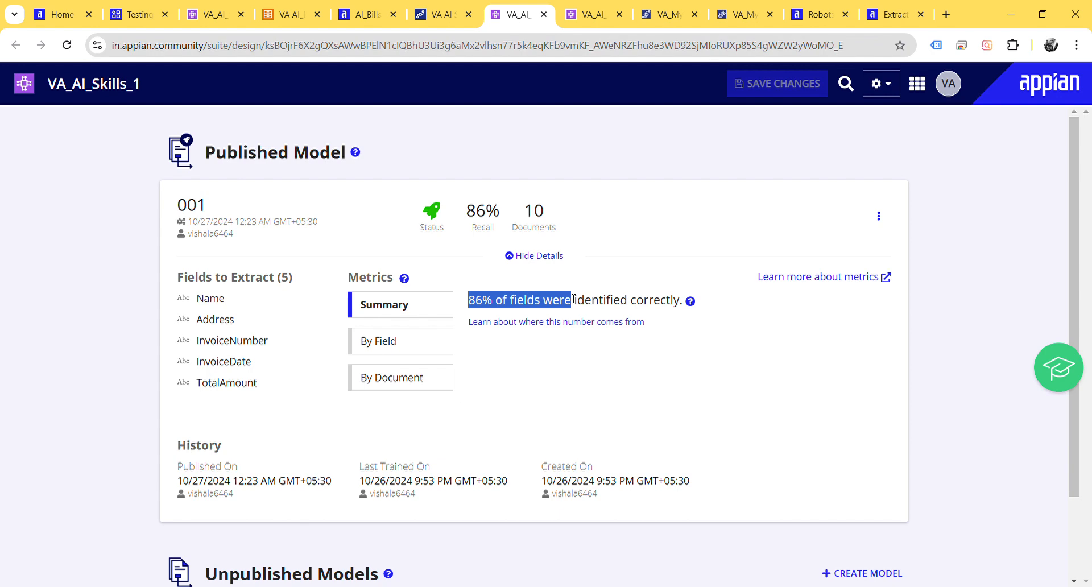
click(573, 299)
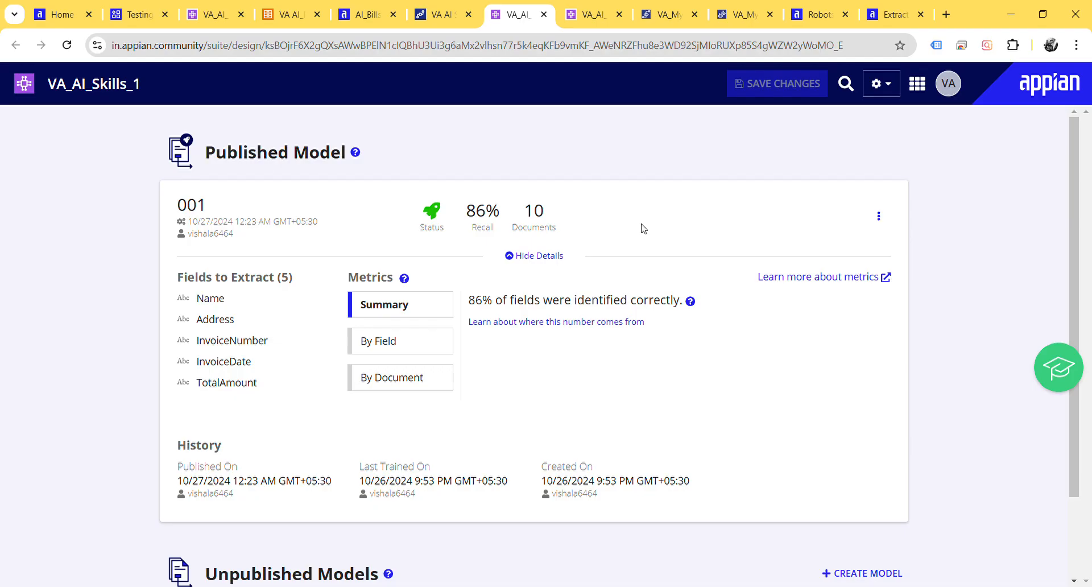
drag(468, 301, 493, 307)
click(378, 345)
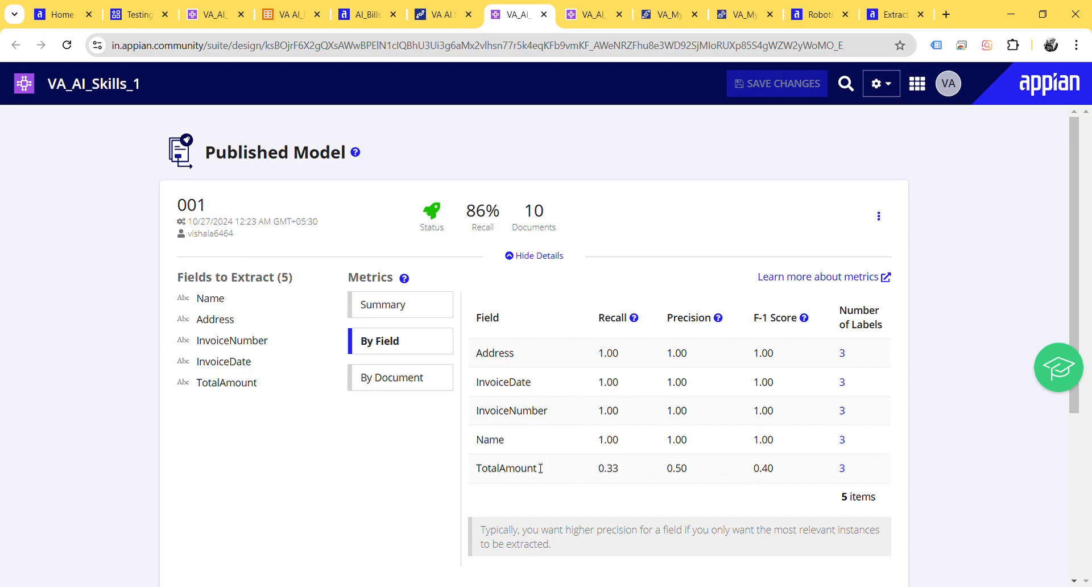
drag(482, 468, 783, 472)
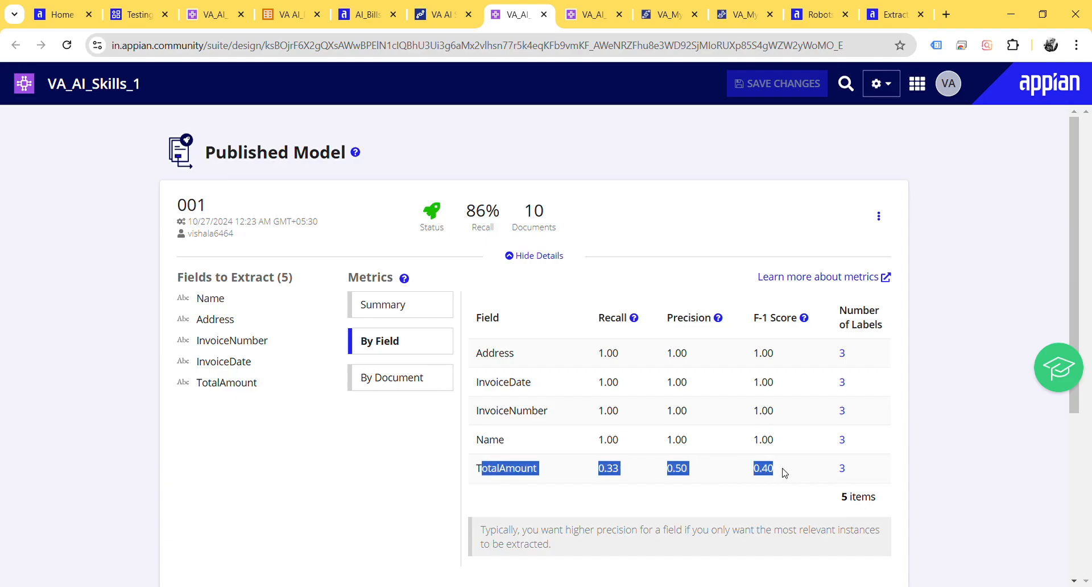
Step: Examine the by-document metrics of the published VA_AI_Skills_1 model for each test invoice
click(784, 472)
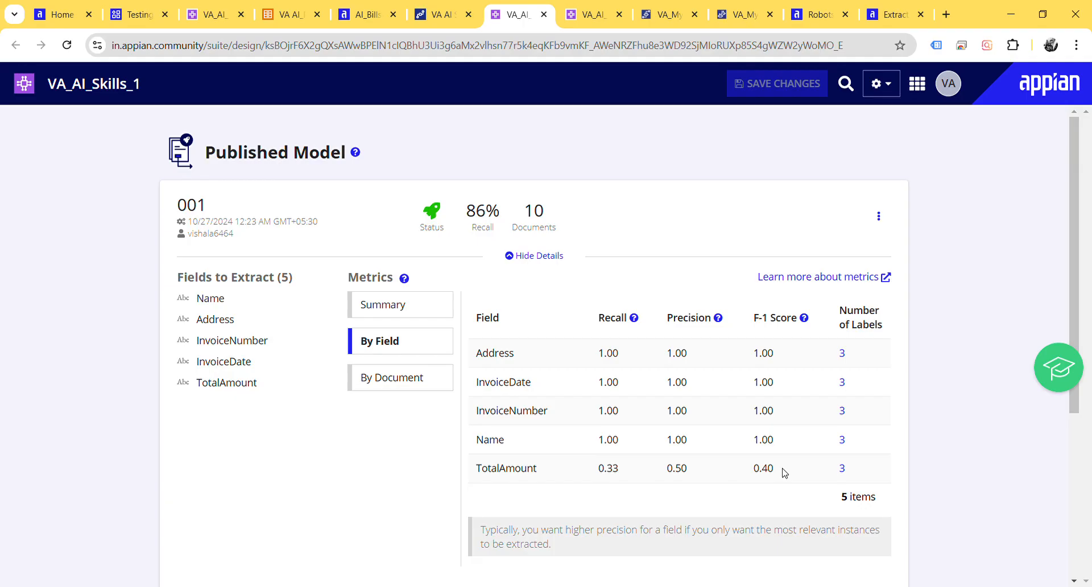
scroll(784, 473, down, 4)
scroll(785, 473, up, 4)
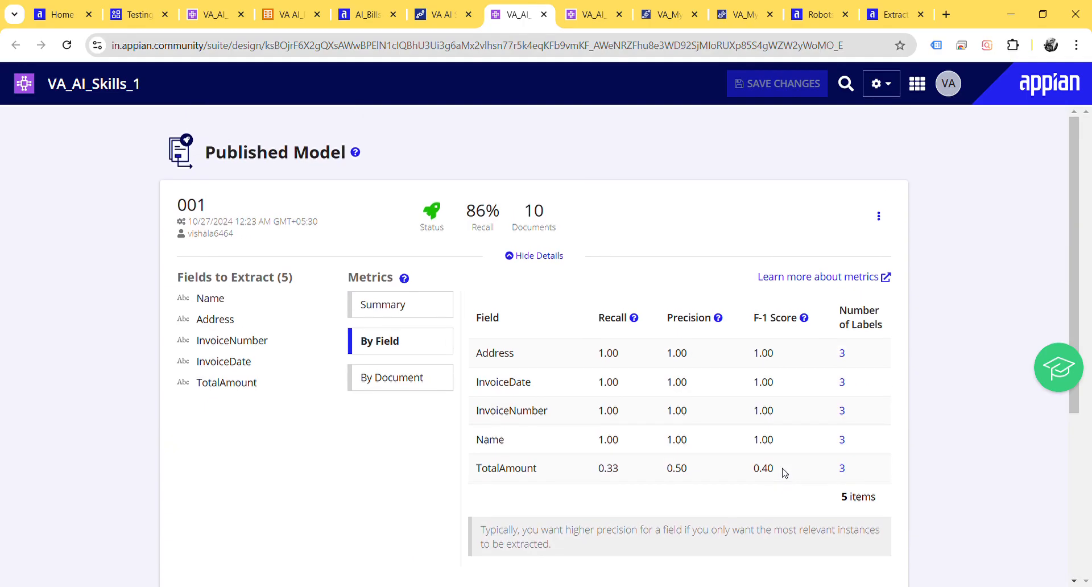
click(420, 383)
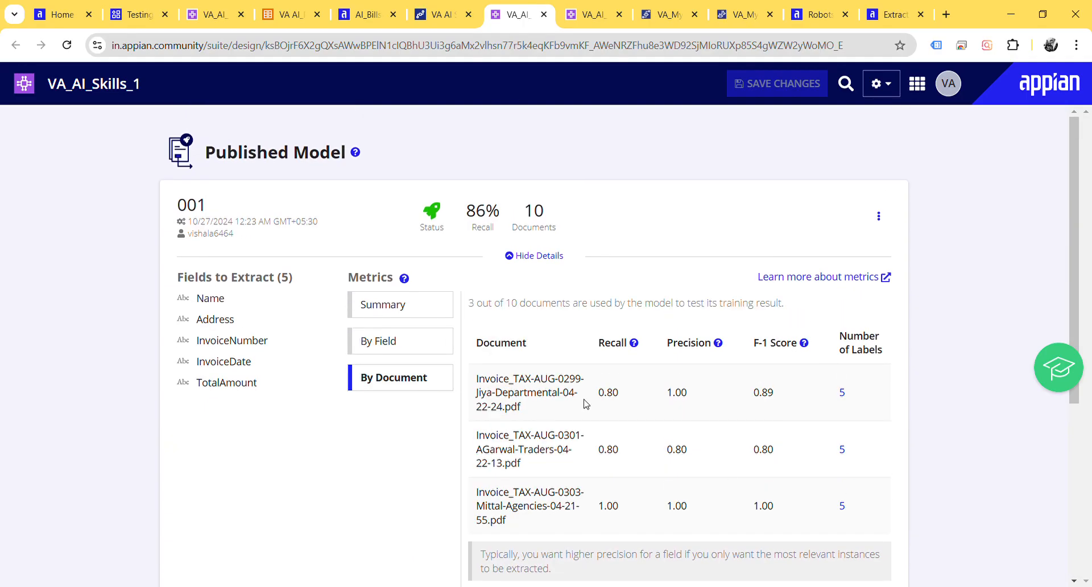
scroll(585, 403, down, 3)
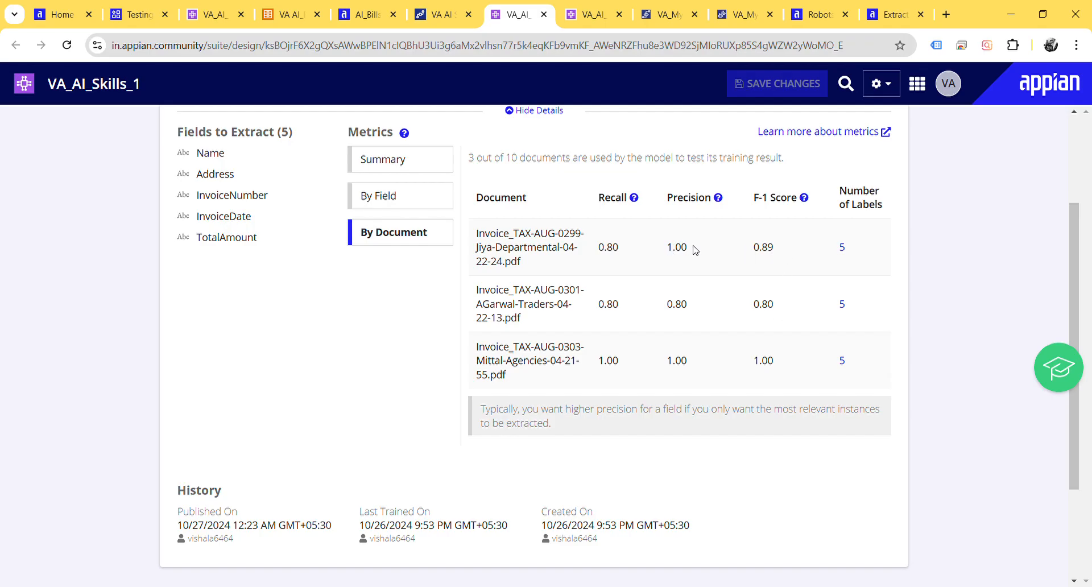
scroll(676, 339, up, 3)
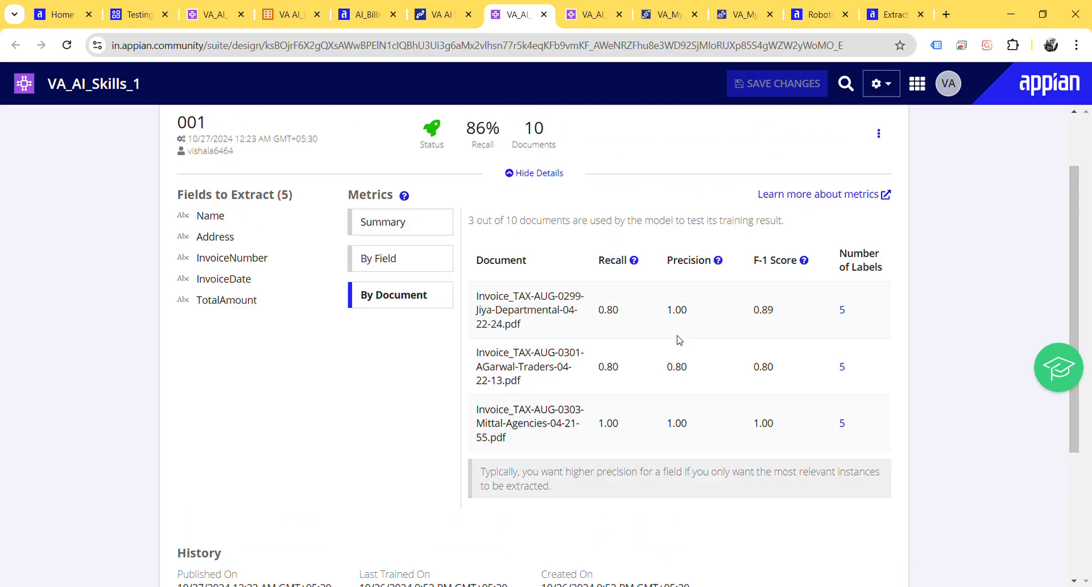
scroll(682, 341, down, 5)
scroll(681, 341, up, 5)
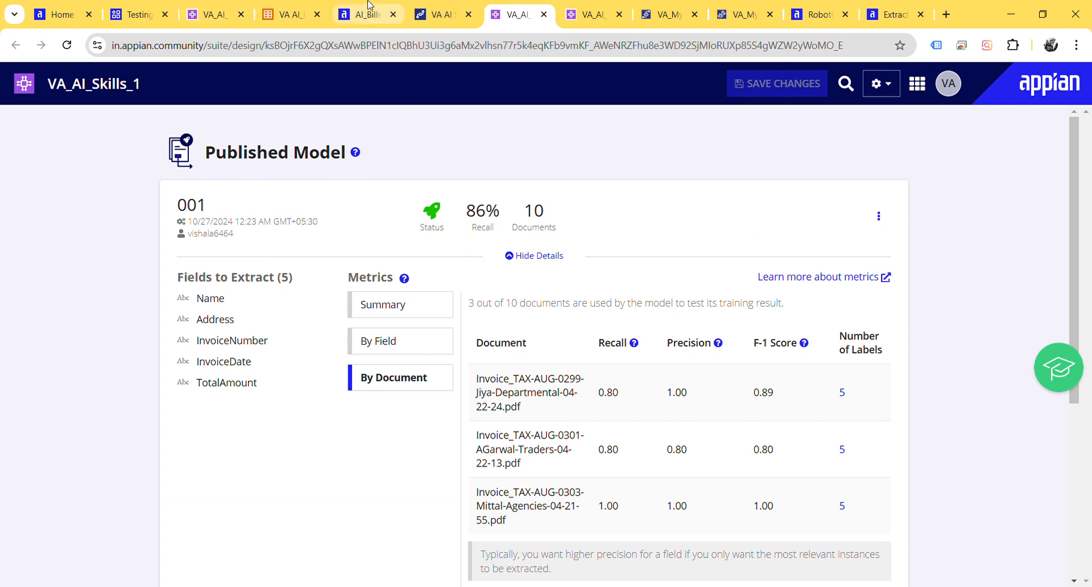
Step: Refresh the monitored VA AI Skill2 process and check its status in the Testing App's process activity list
click(434, 6)
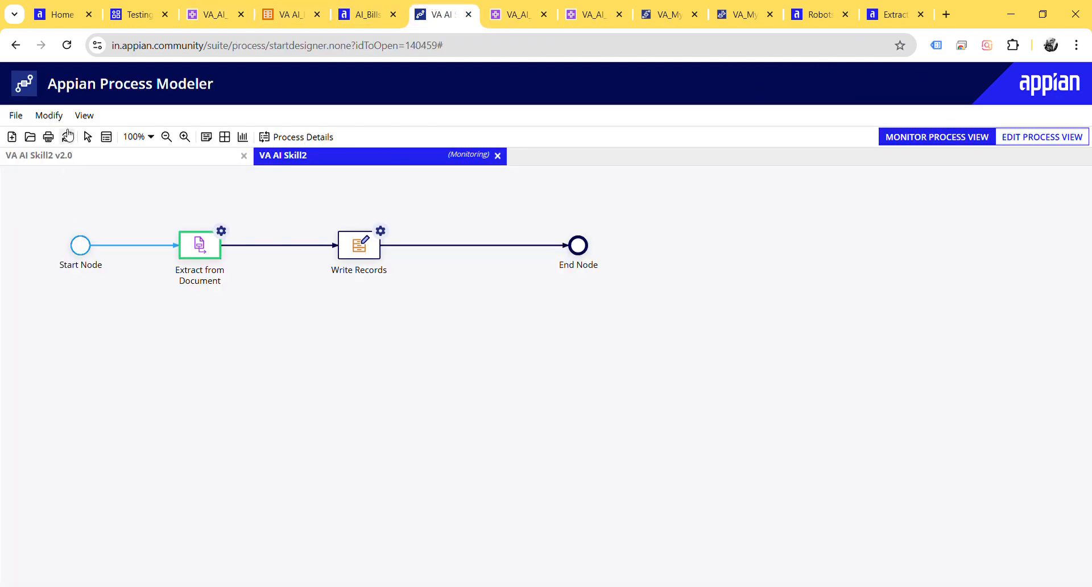
click(67, 137)
click(67, 137)
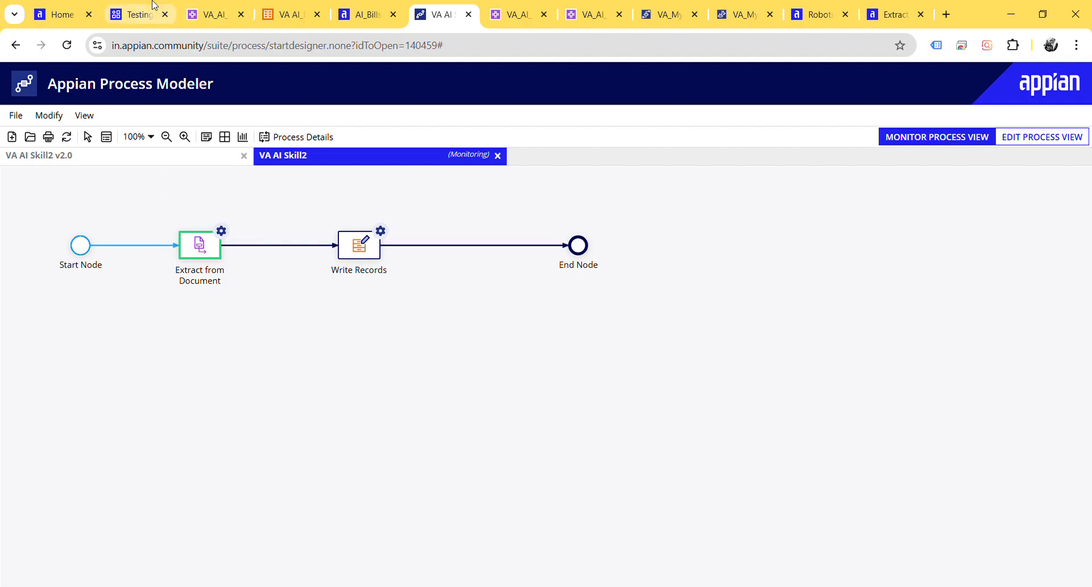
click(153, 6)
click(31, 233)
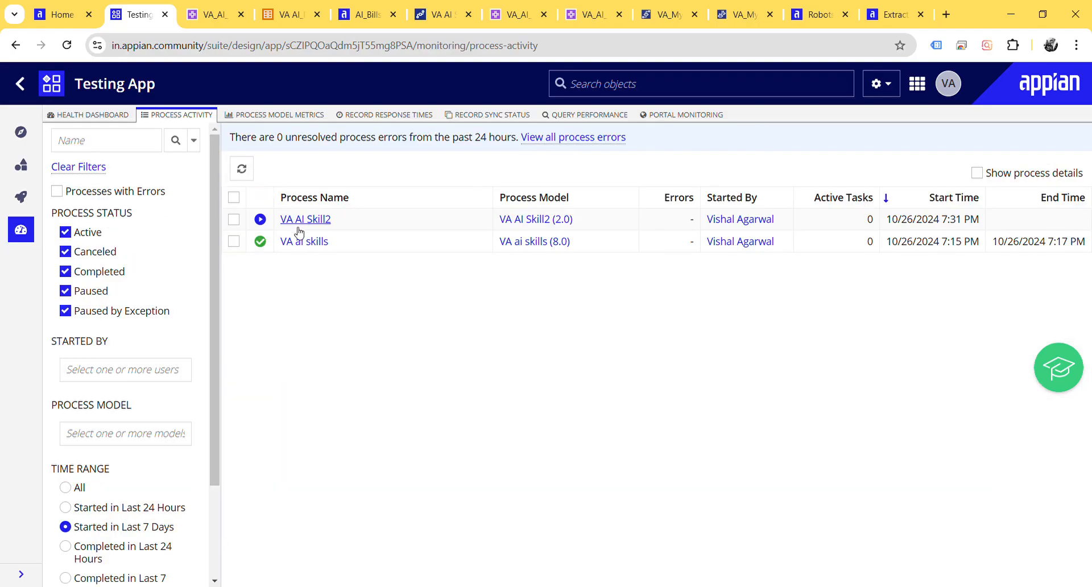
click(321, 222)
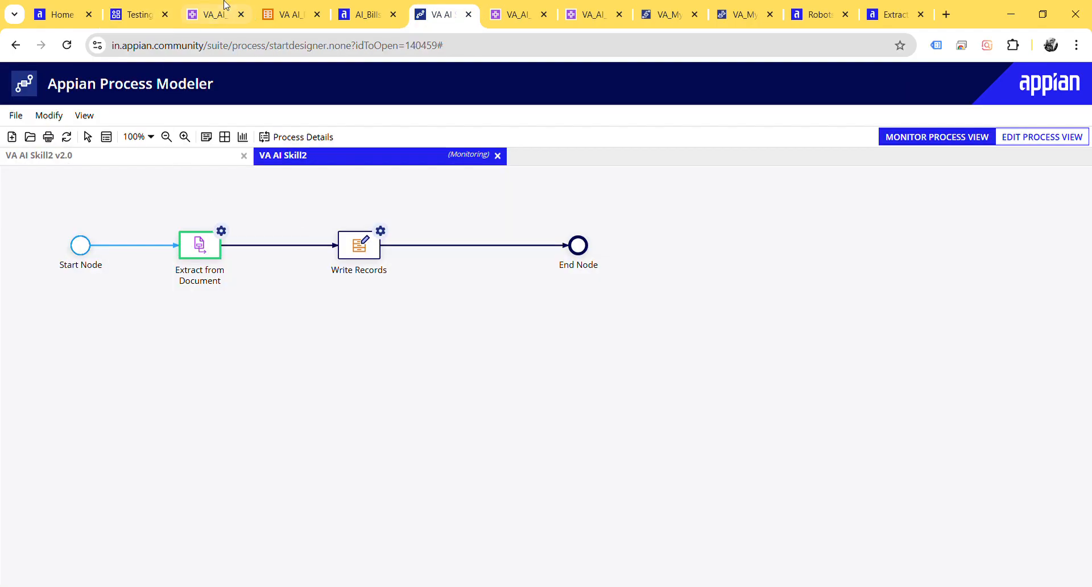
click(146, 11)
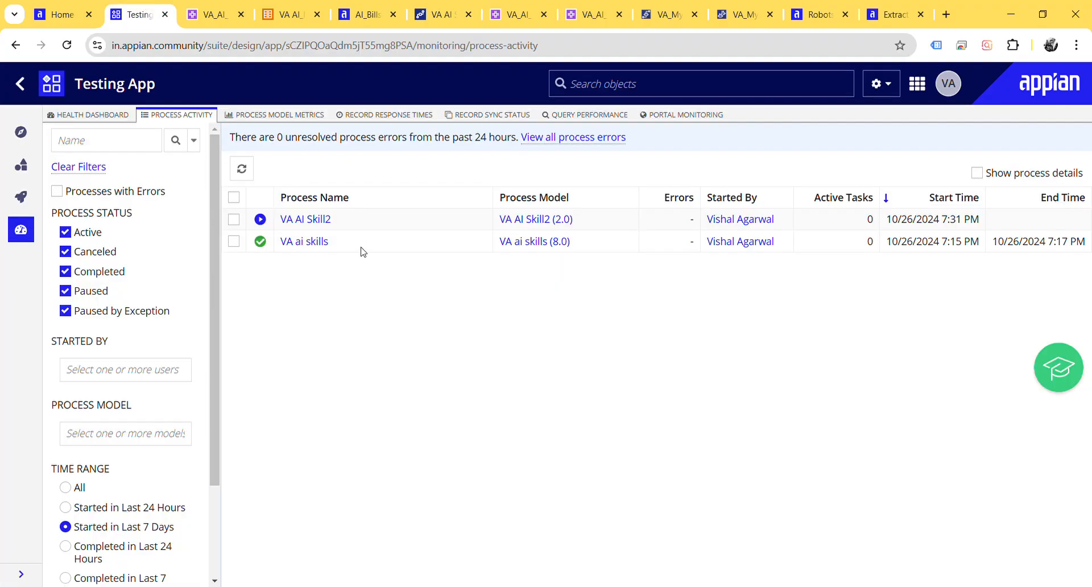
click(418, 10)
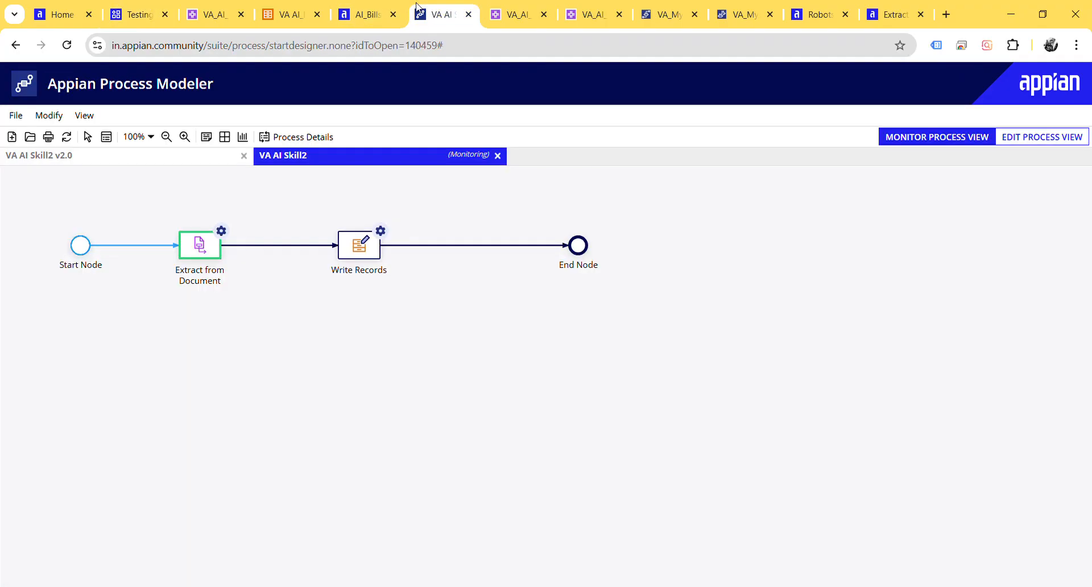
Step: Check the AI_Billses records and the training status of VA_AI_Skills2's unpublished model, returning to the monitored VA AI Skill2 process
click(367, 11)
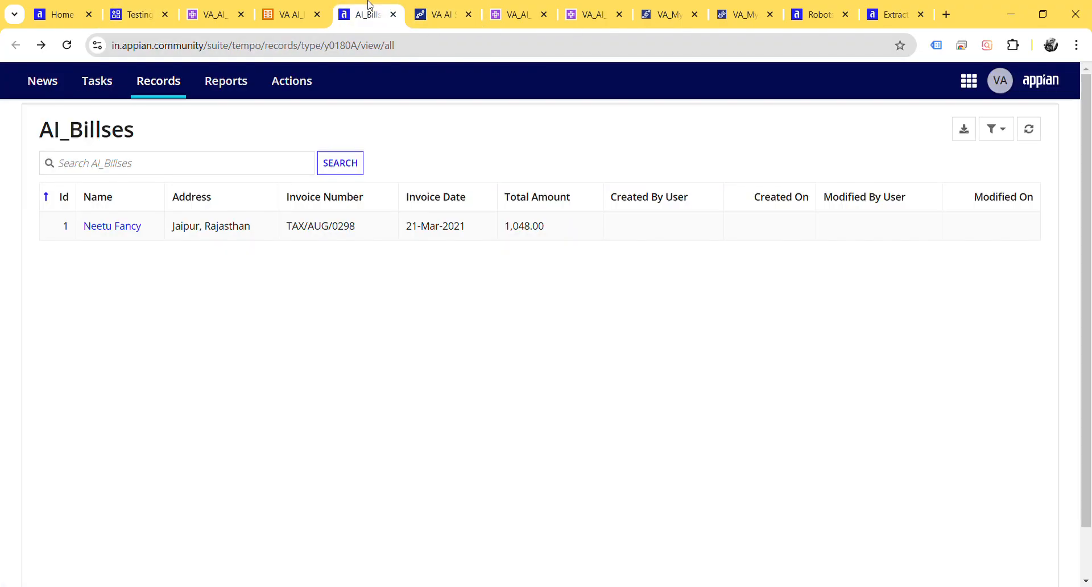
click(278, 6)
click(221, 6)
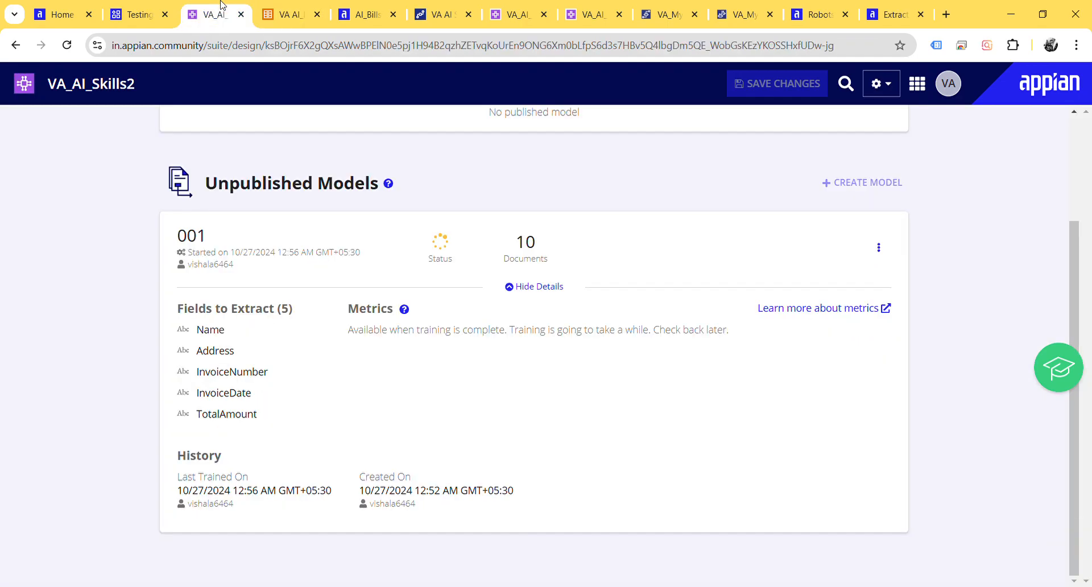
scroll(399, 302, up, 3)
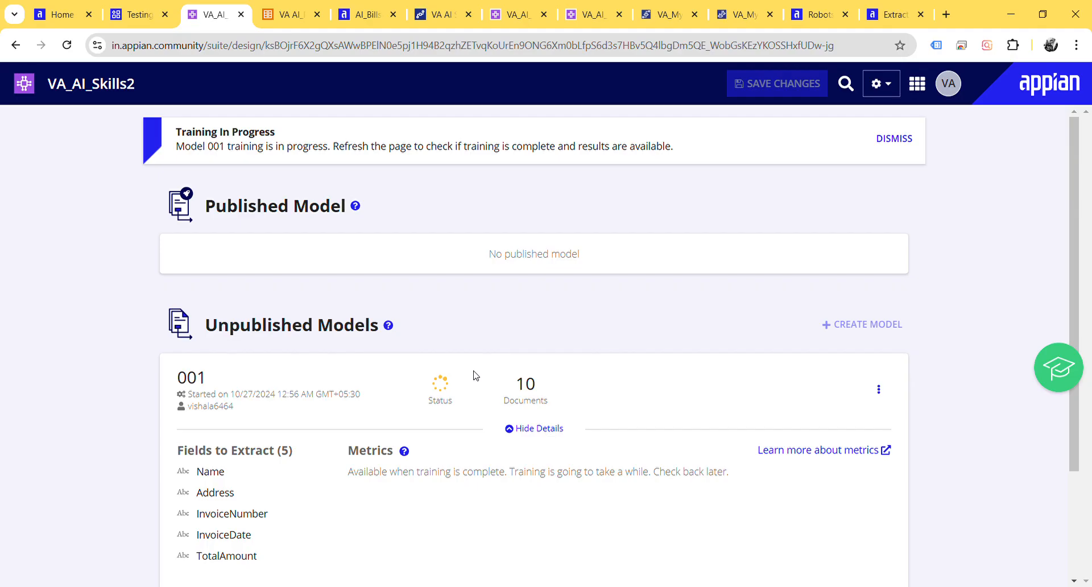
click(137, 5)
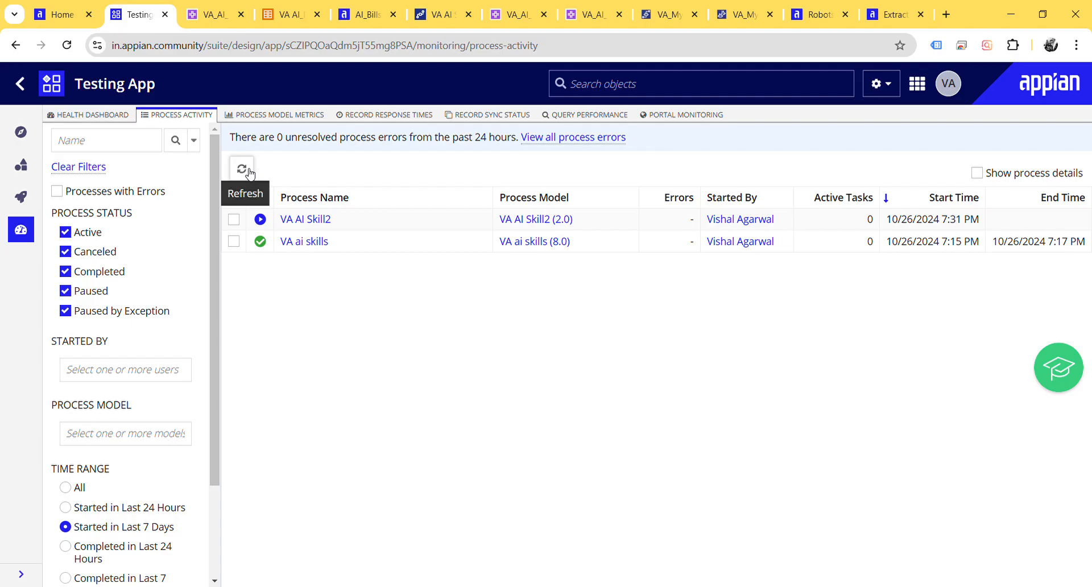
click(422, 6)
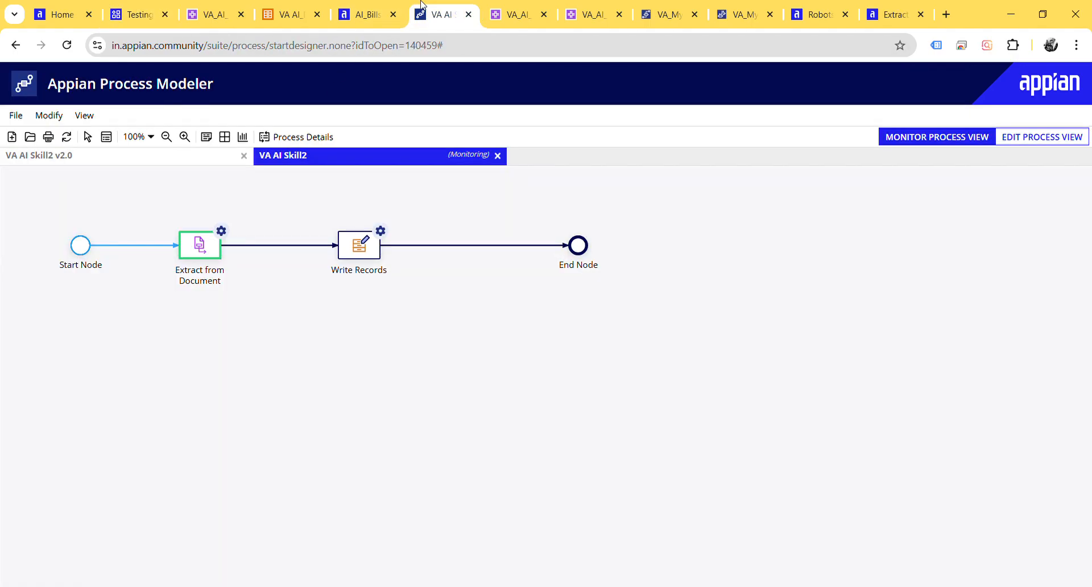
Step: Review the metrics summary and training history of the published VA_AI_Skills_1 model
click(497, 8)
scroll(491, 227, down, 4)
scroll(494, 311, down, 2)
scroll(491, 310, up, 5)
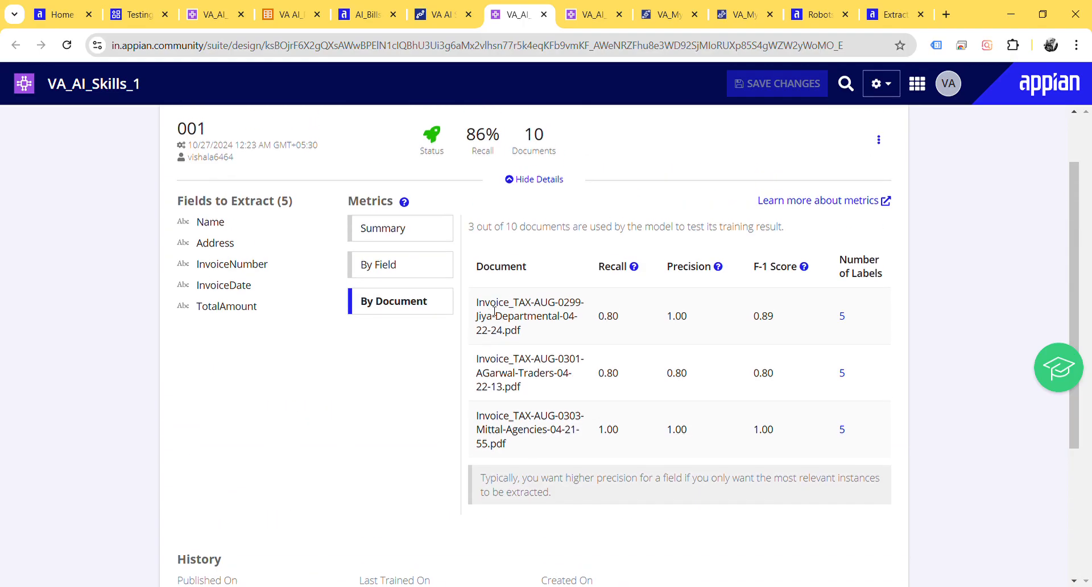
click(389, 310)
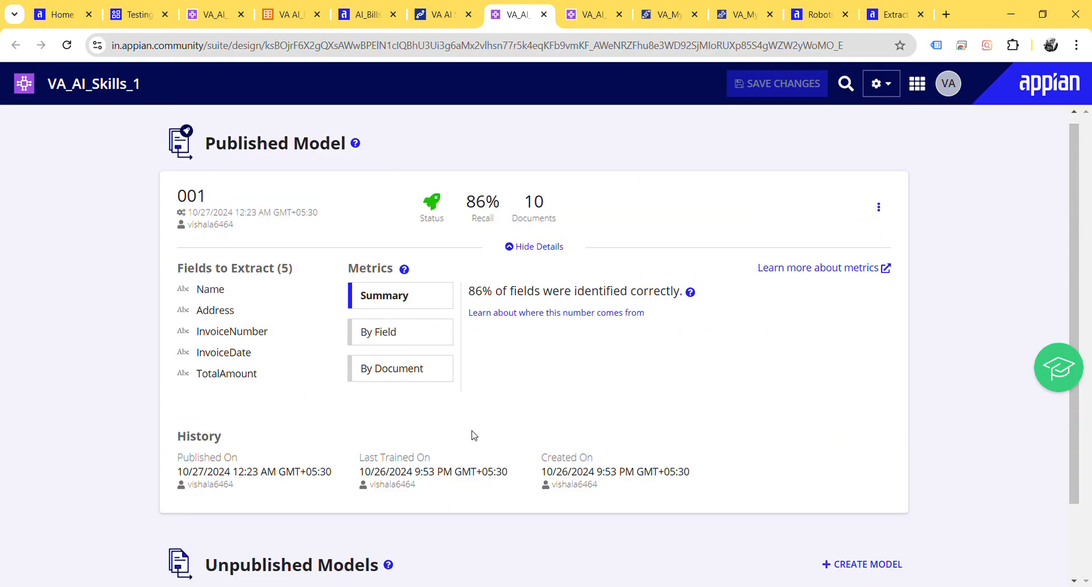
scroll(471, 433, down, 2)
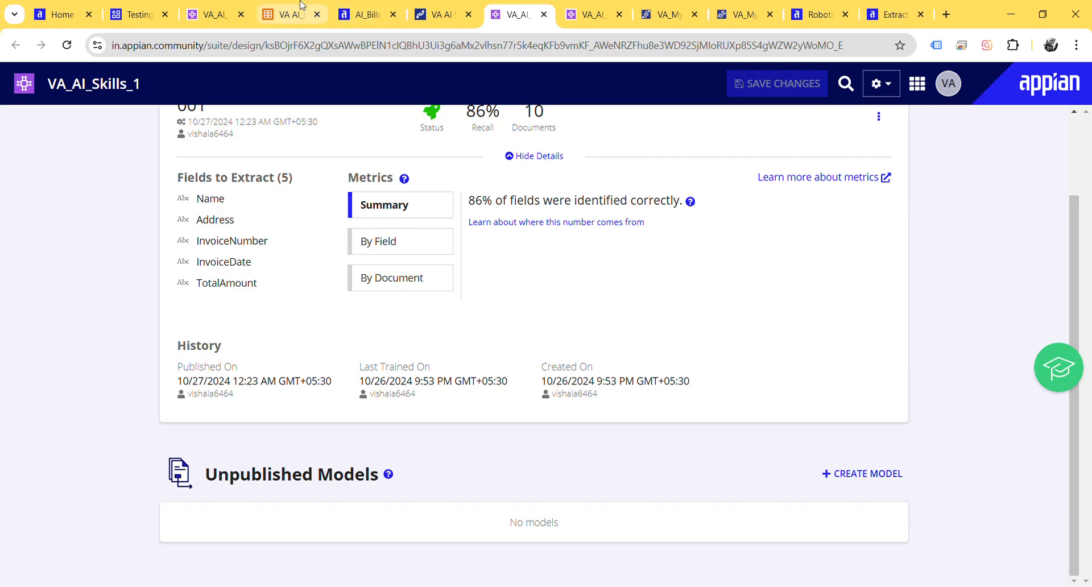
Step: Reload the VA_AI_Skills2 AI skill and examine model 001's training status, start time and history dates
click(208, 7)
click(69, 49)
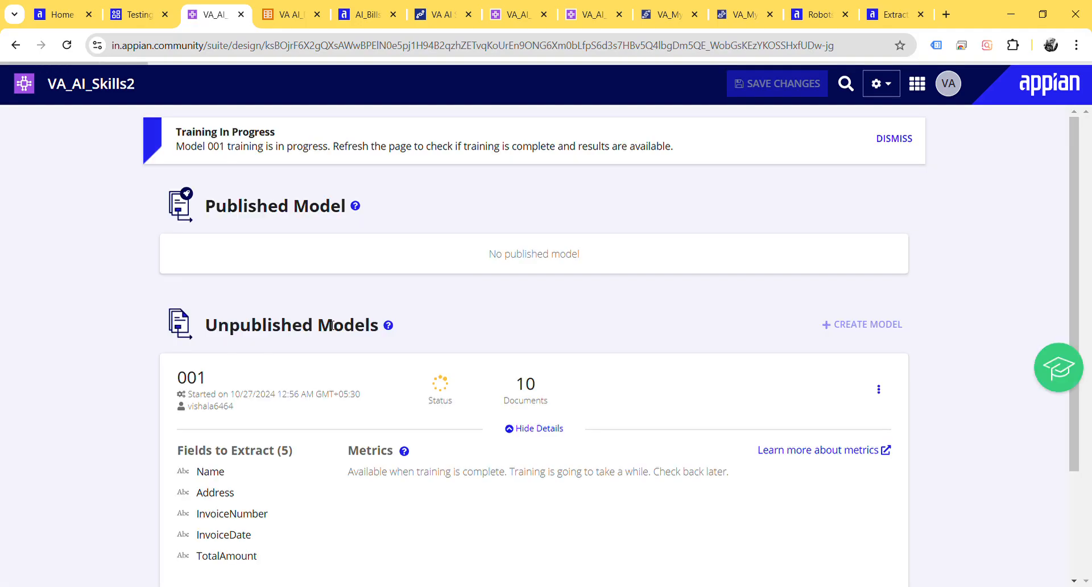
scroll(353, 370, down, 3)
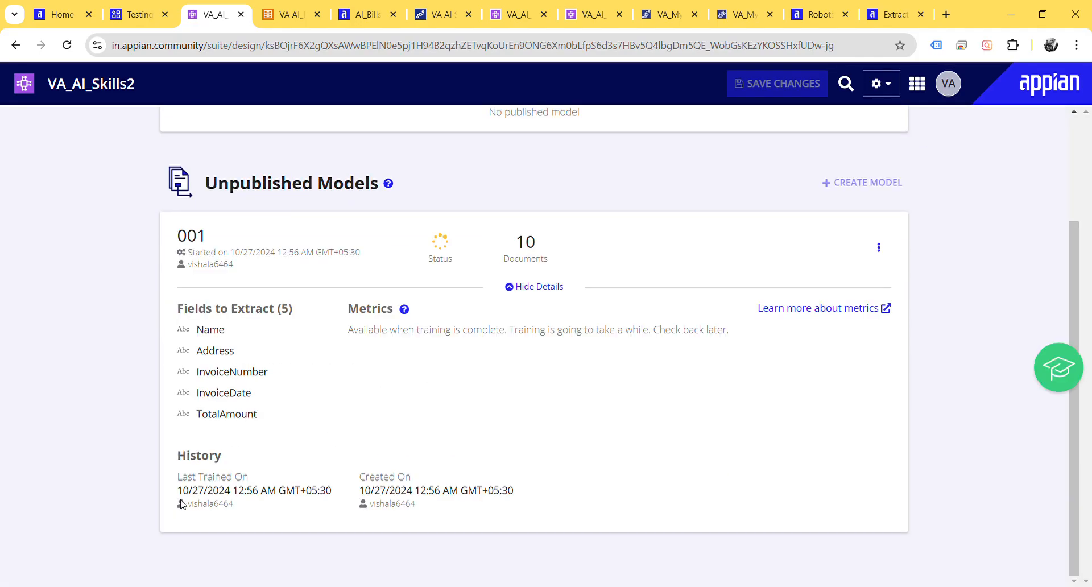
drag(176, 474, 287, 497)
click(255, 493)
drag(358, 474, 445, 513)
click(446, 513)
scroll(292, 325, up, 1)
double_click(184, 293)
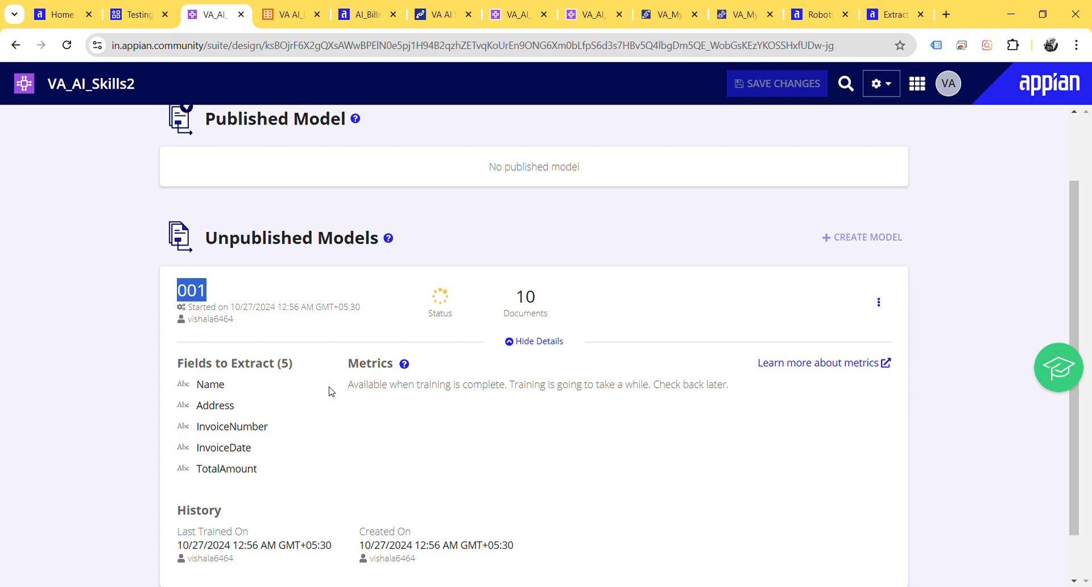
click(182, 324)
drag(243, 322, 156, 320)
click(184, 328)
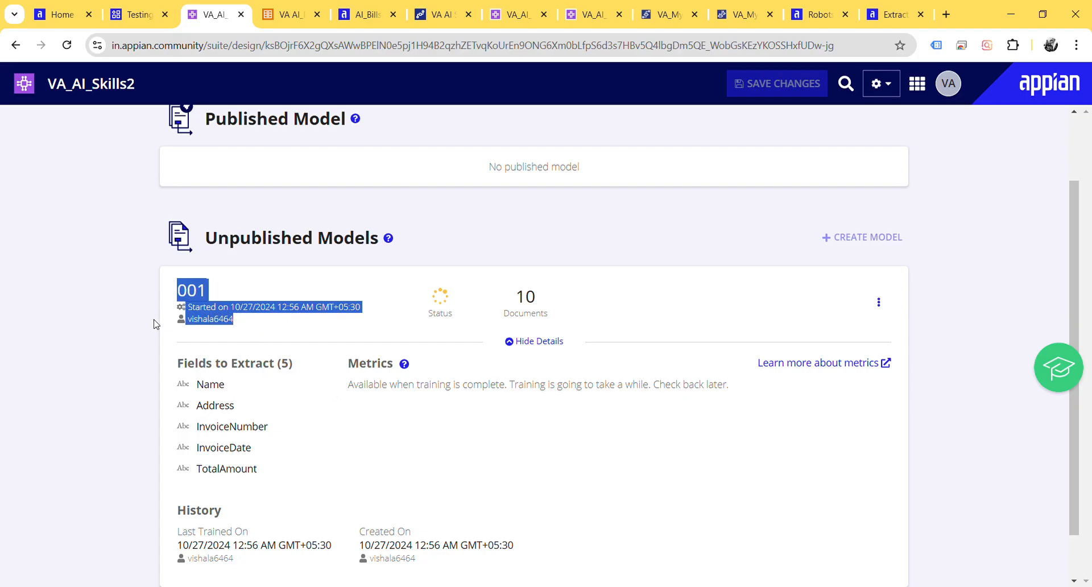
click(157, 324)
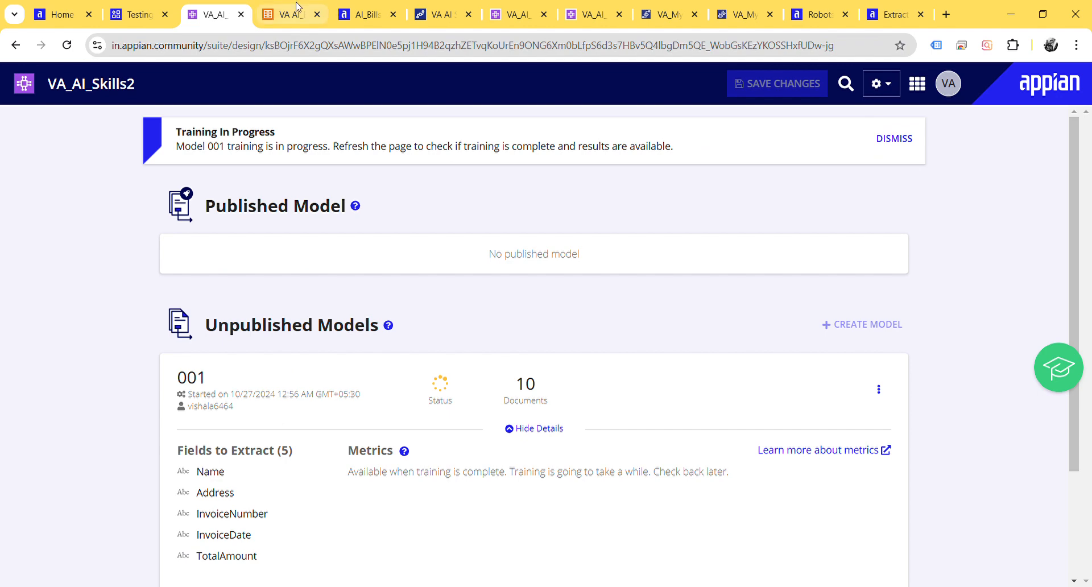
Step: Refresh the Testing App's process activity list and the monitored VA AI Skill2 process, and inspect the process details
click(361, 6)
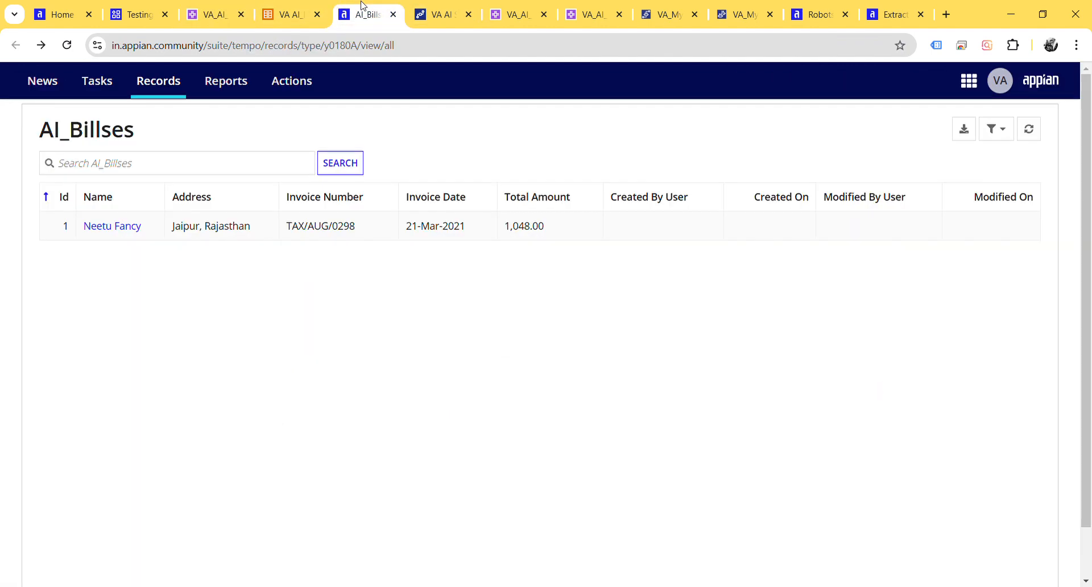
click(136, 11)
click(241, 168)
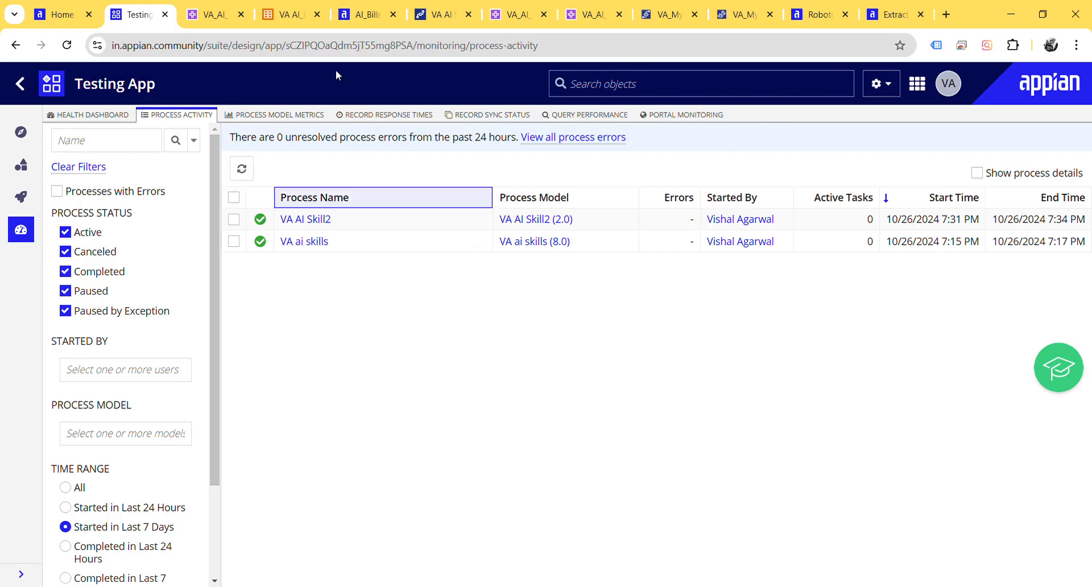
click(437, 14)
click(66, 137)
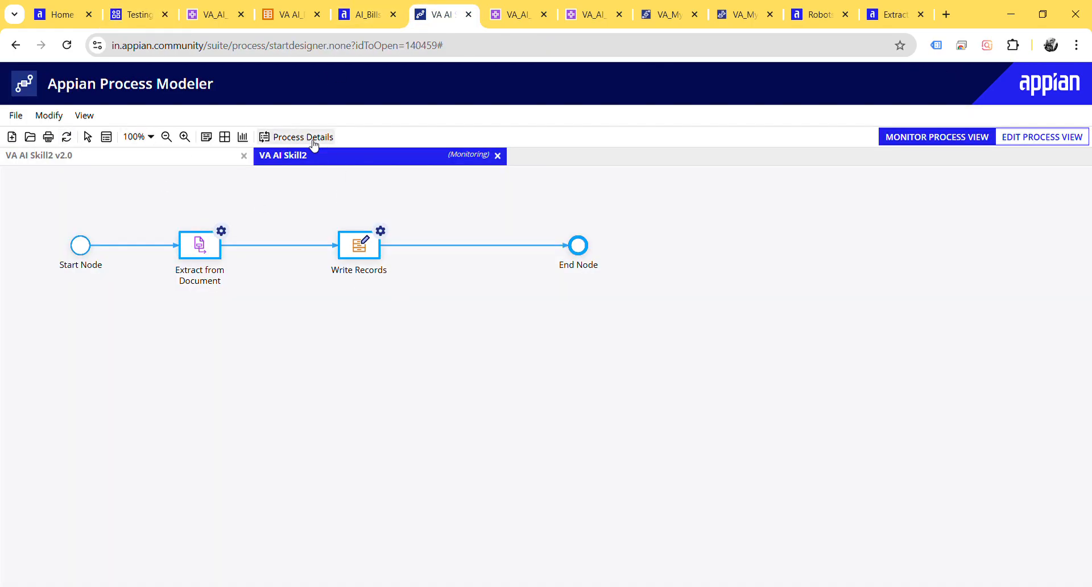
click(304, 137)
scroll(606, 424, down, 2)
Step: Reload the AI_Billses record list and examine the invoice entry with Id 2
click(490, 15)
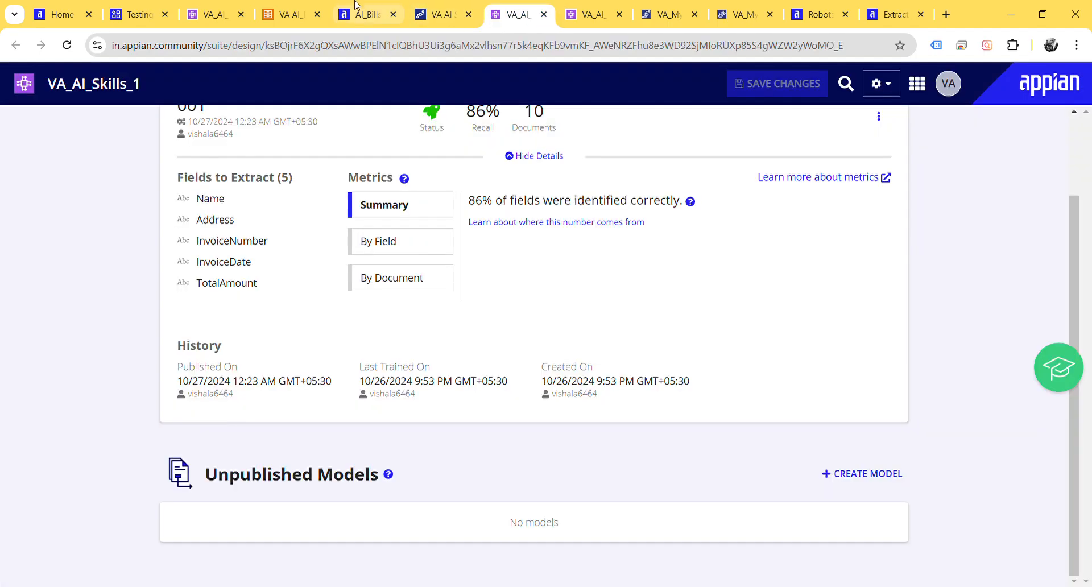
click(324, 11)
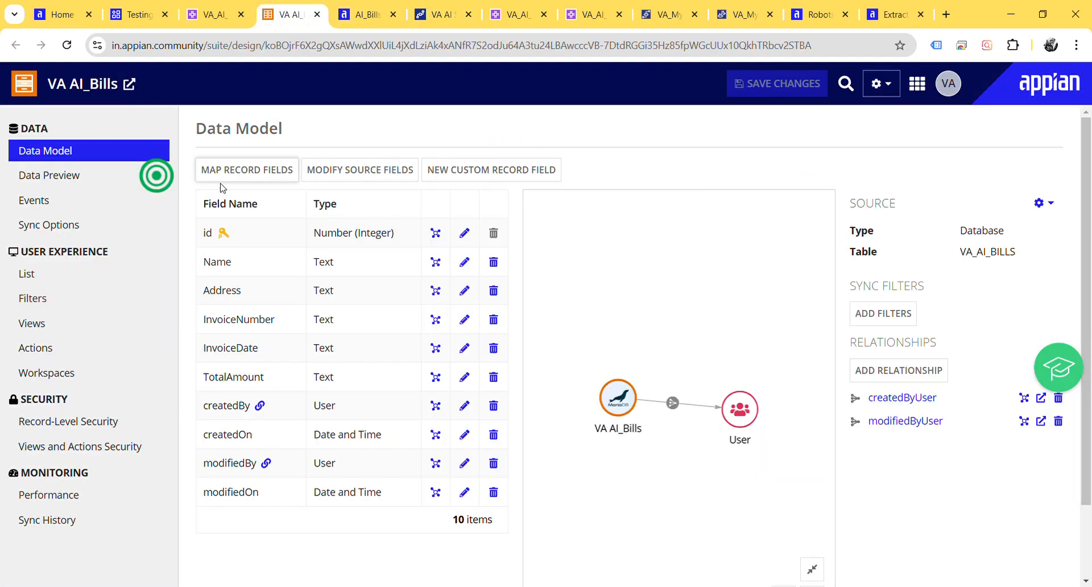
click(359, 10)
click(68, 44)
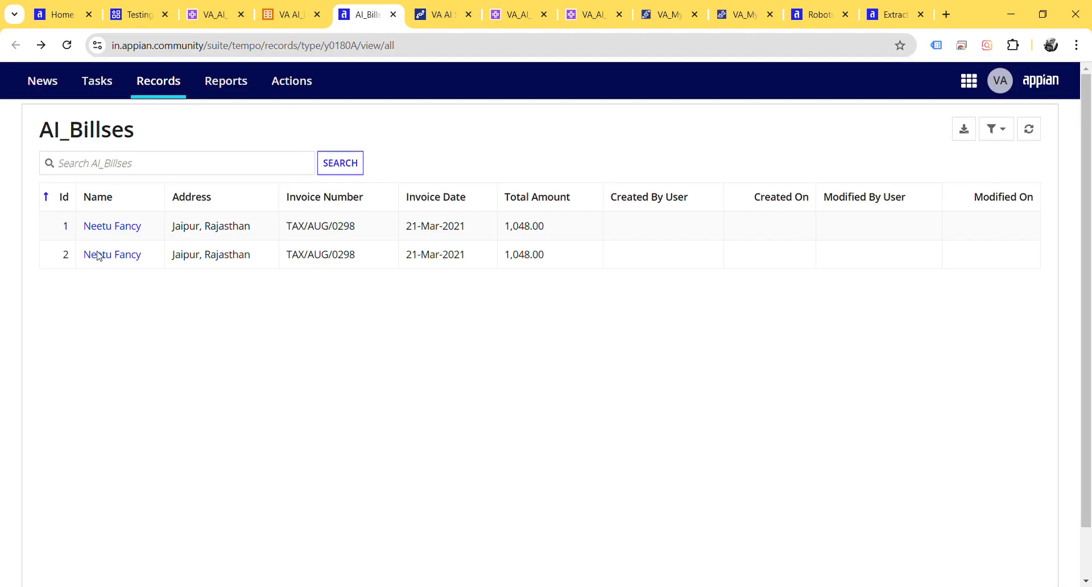
drag(548, 256, 44, 272)
click(64, 316)
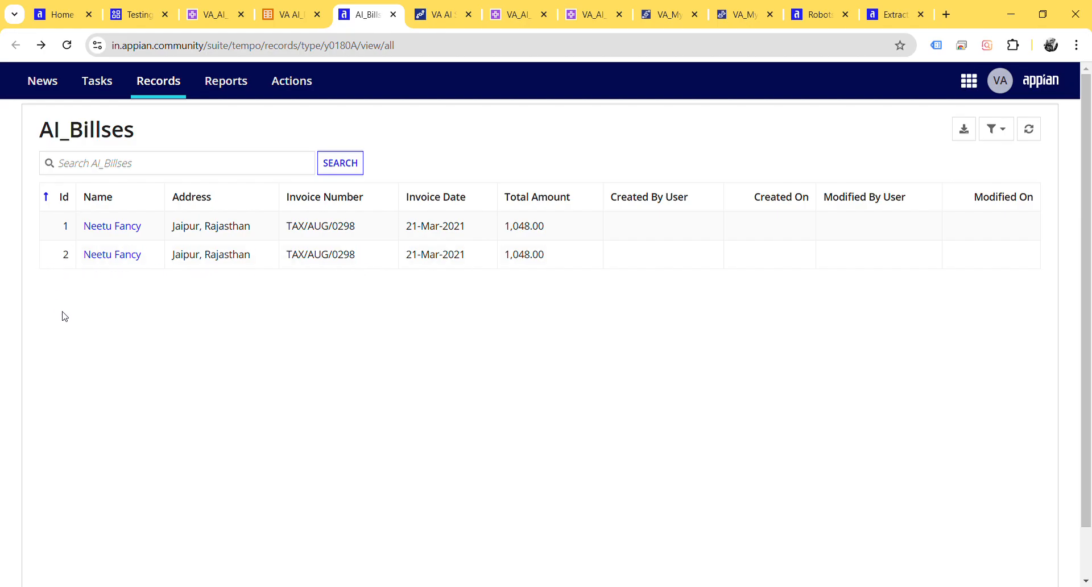